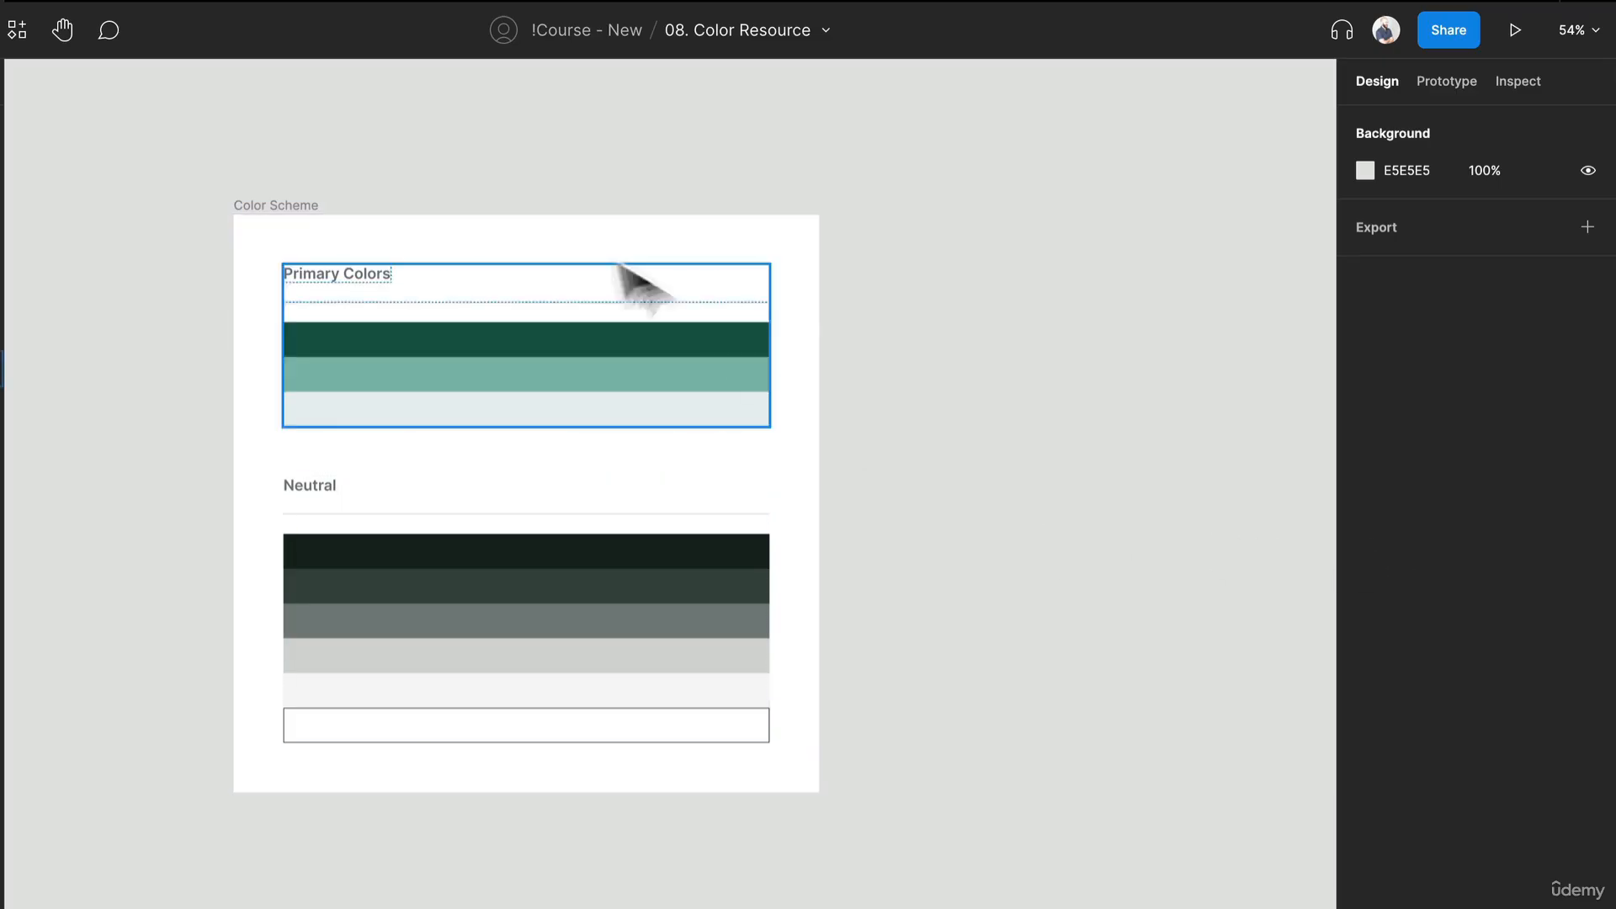
Step: Create a color style named 500 from the fill of the dark green swatch under Primary Colors
left_click(722, 343)
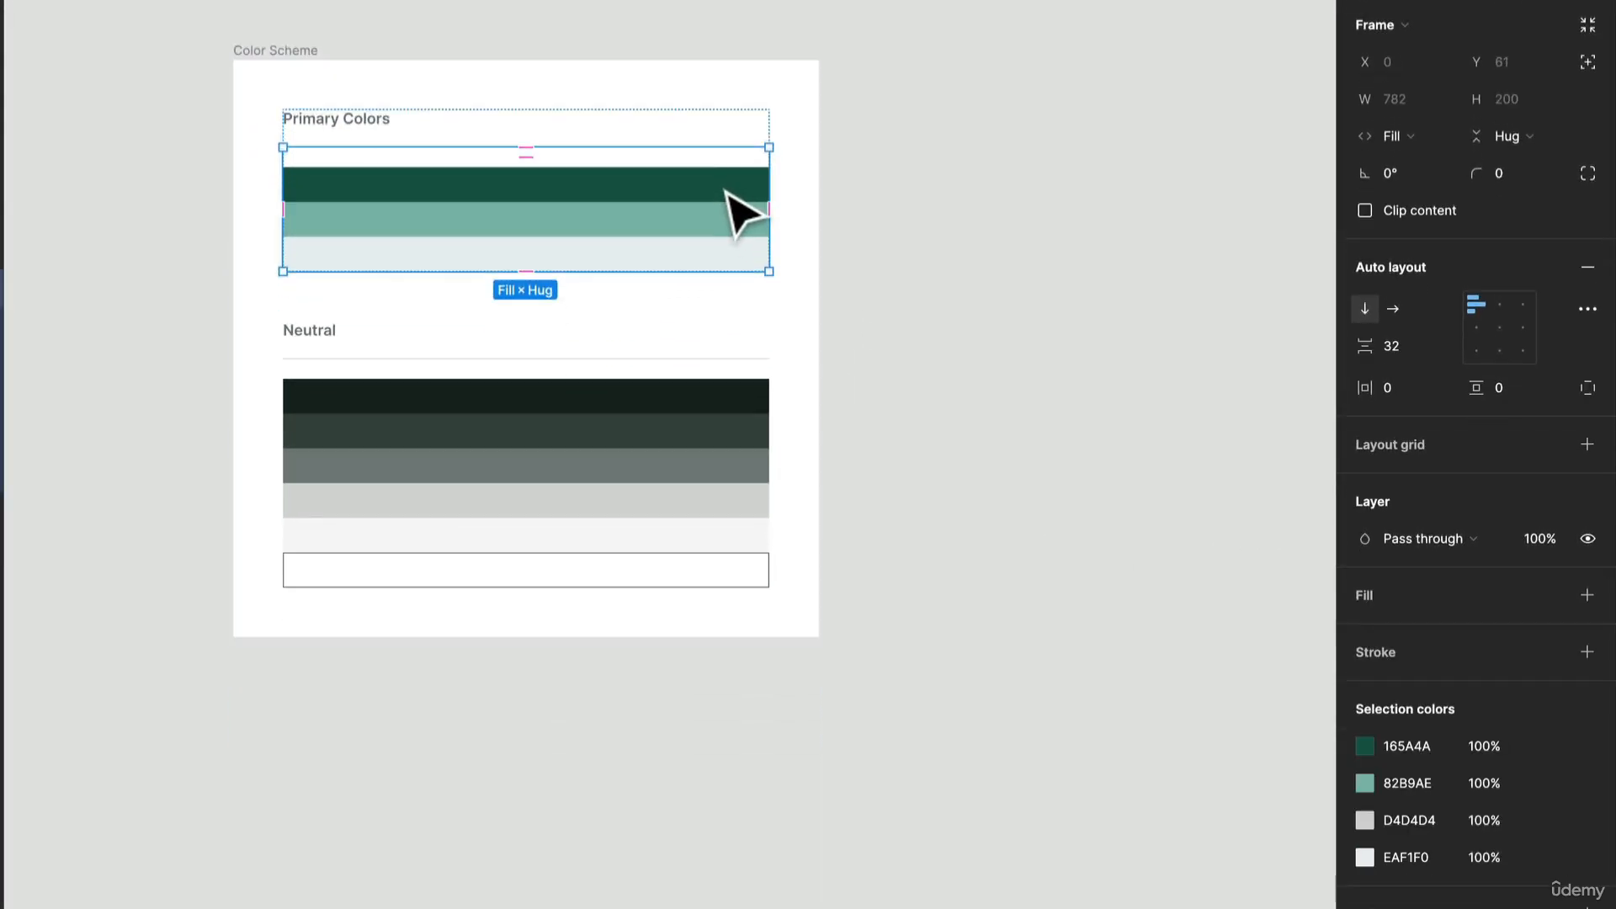
left_click(751, 222)
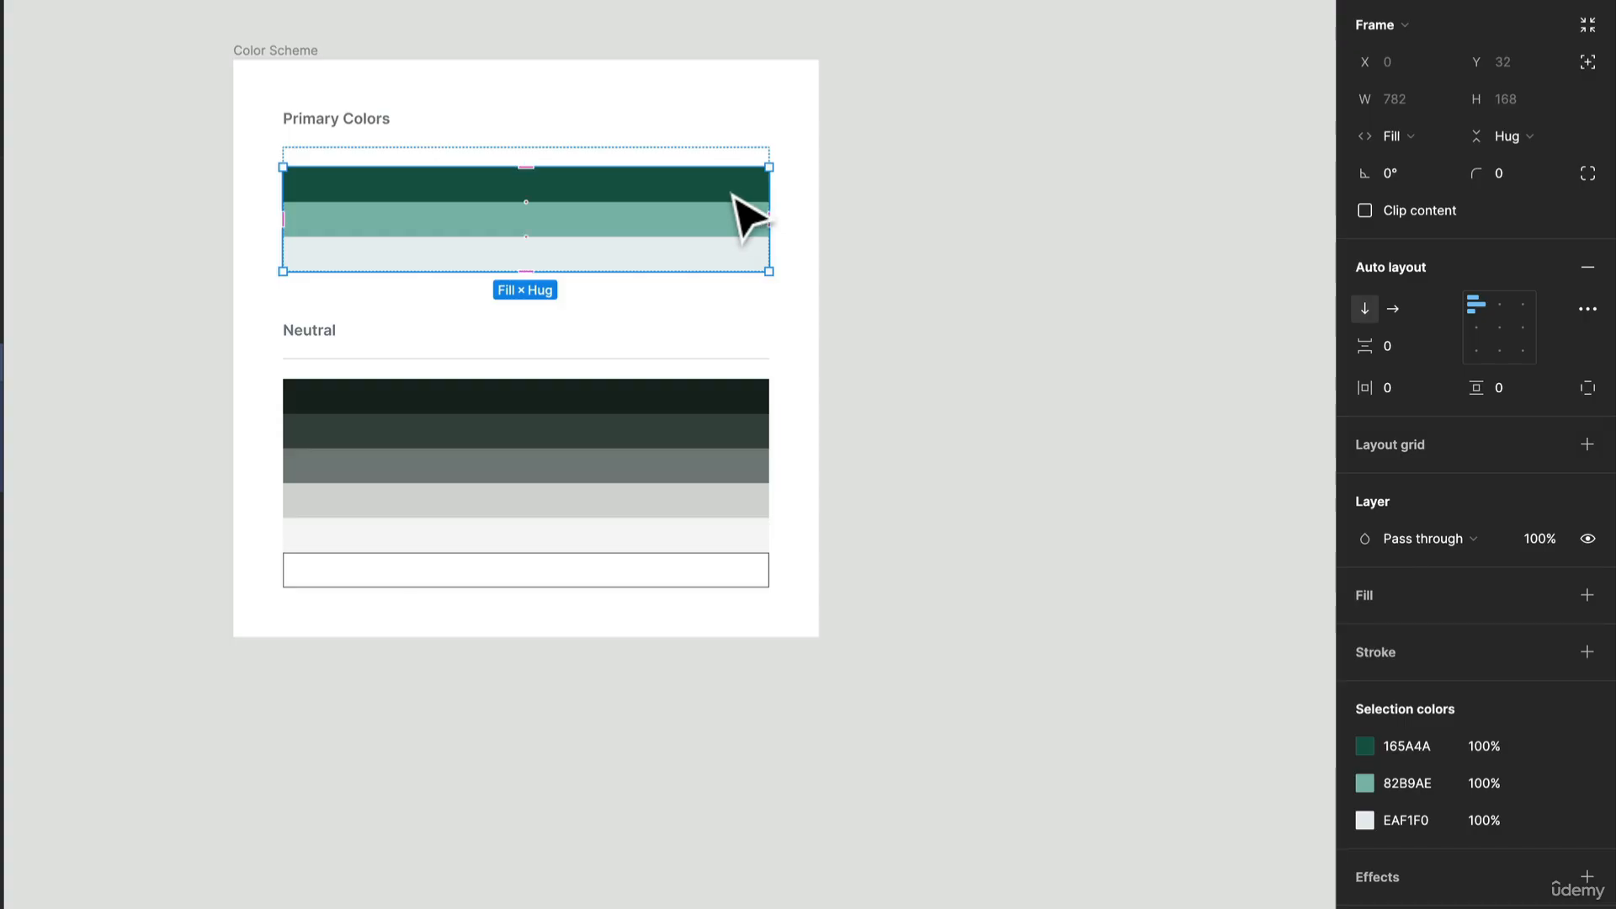
left_click(738, 188)
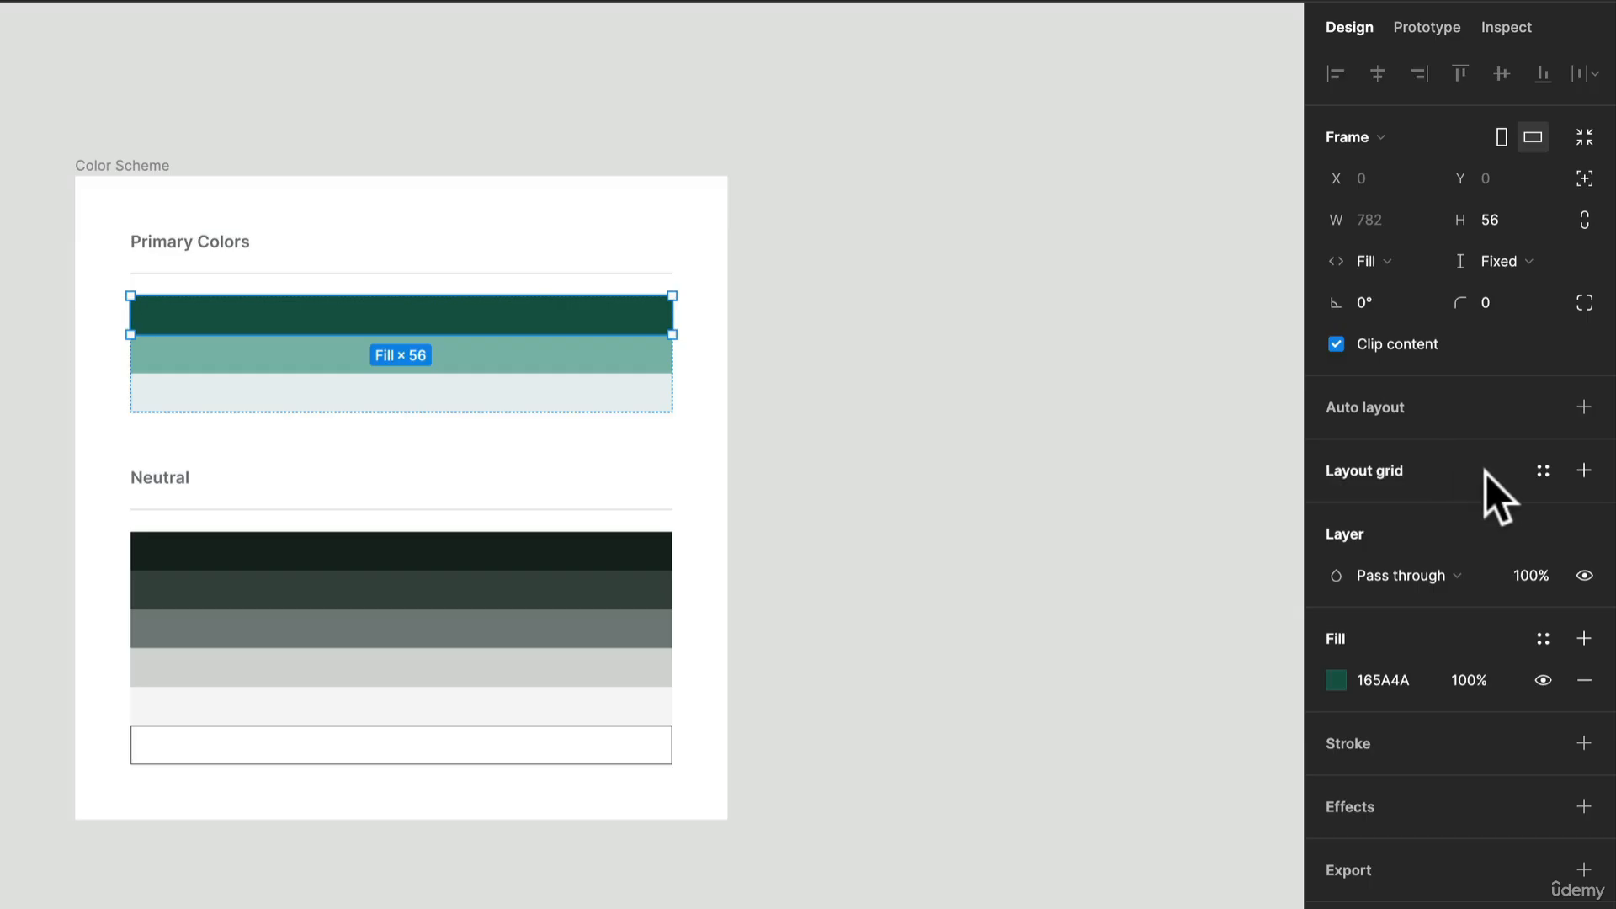
left_click(1542, 641)
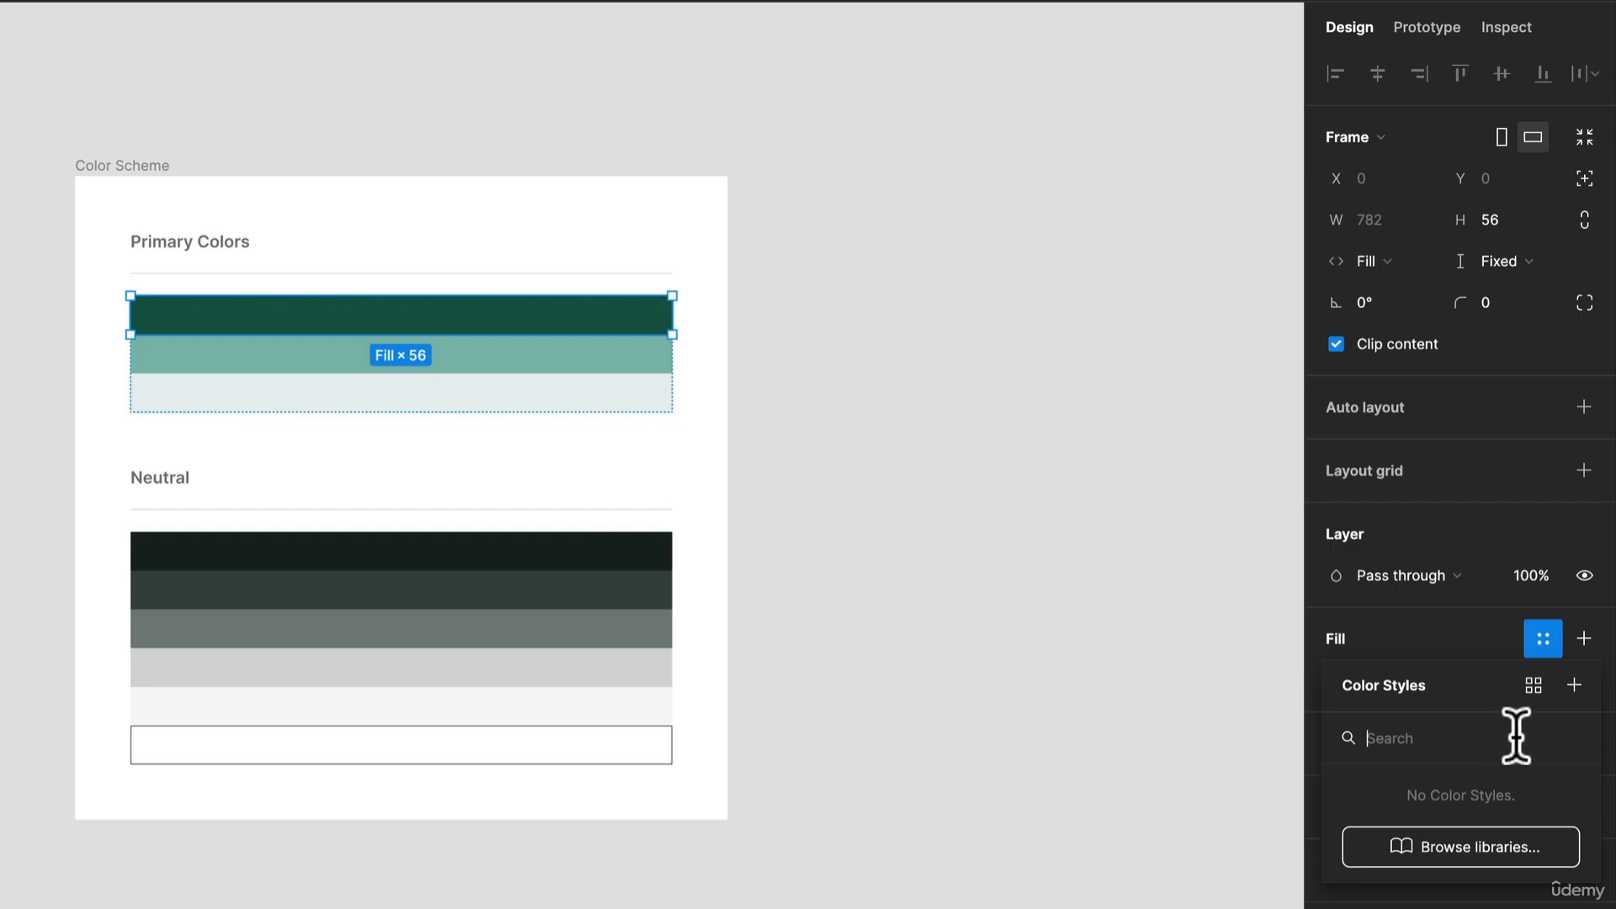
left_click(1572, 689)
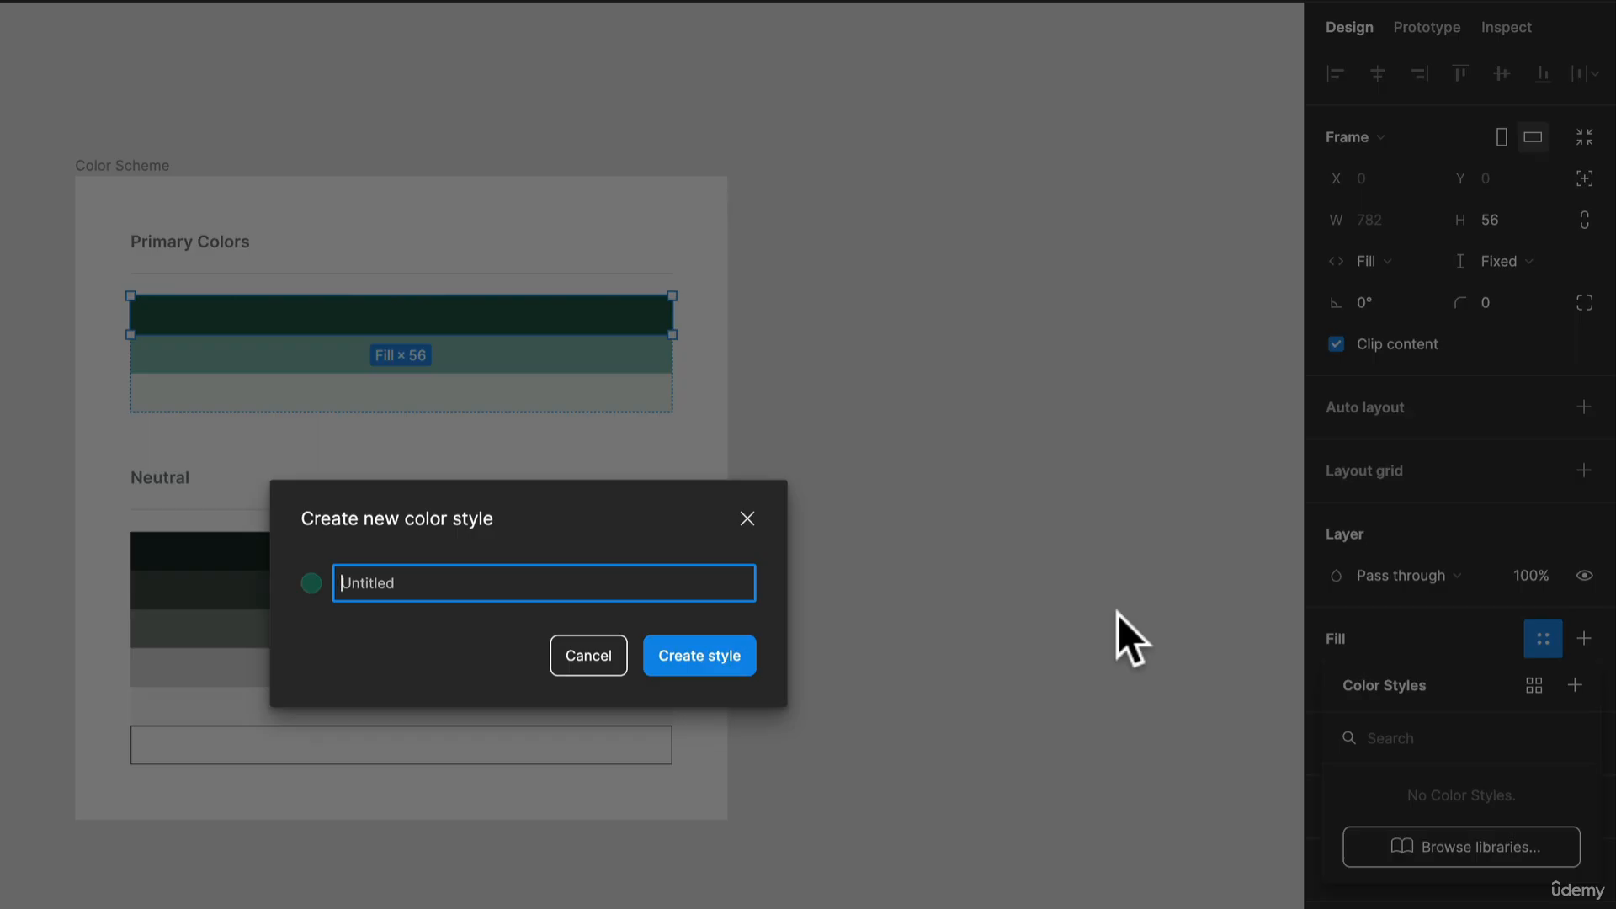
type("p")
key("BackSpace")
type("500")
key("Return")
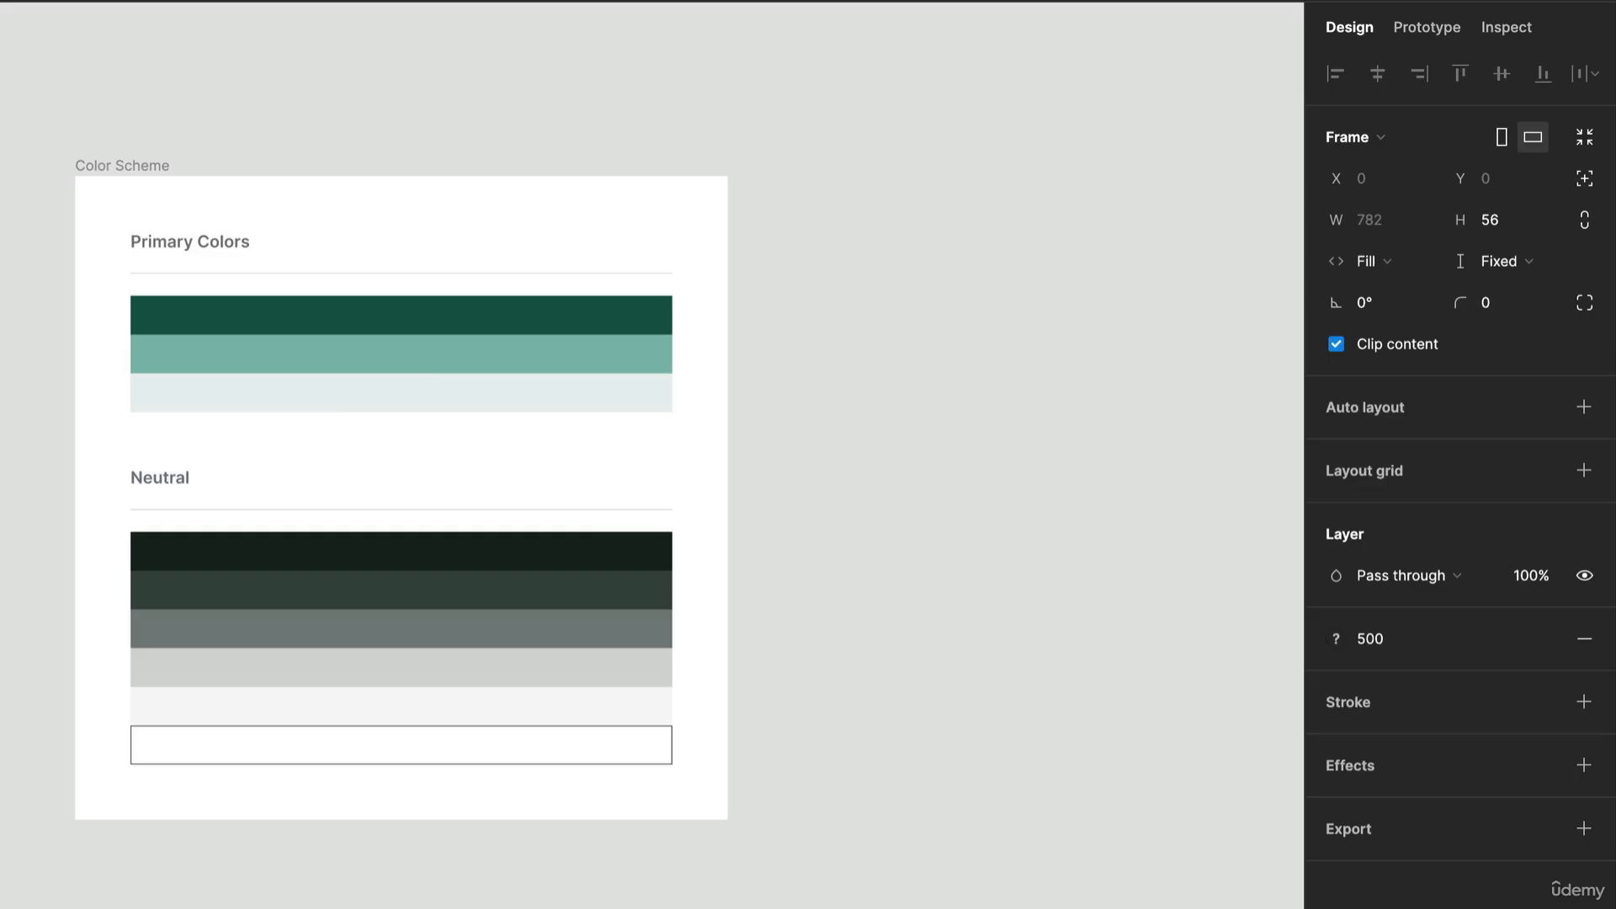
Step: Create a color style named 300 from the fill of the mid-green swatch under Primary Colors
left_click(653, 360)
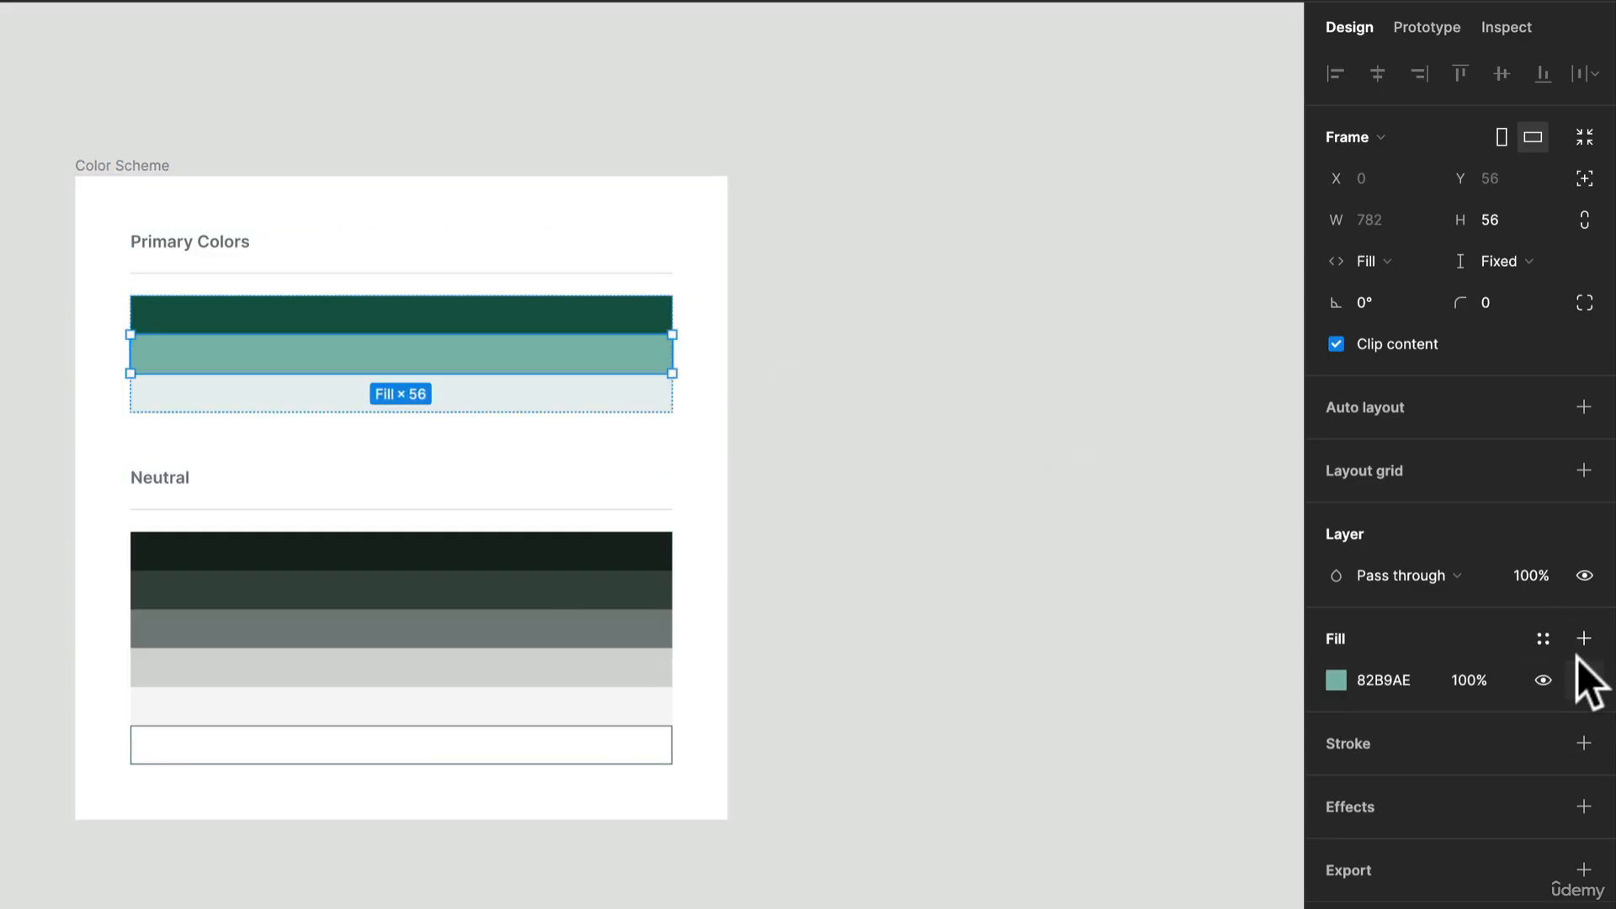
left_click(1543, 638)
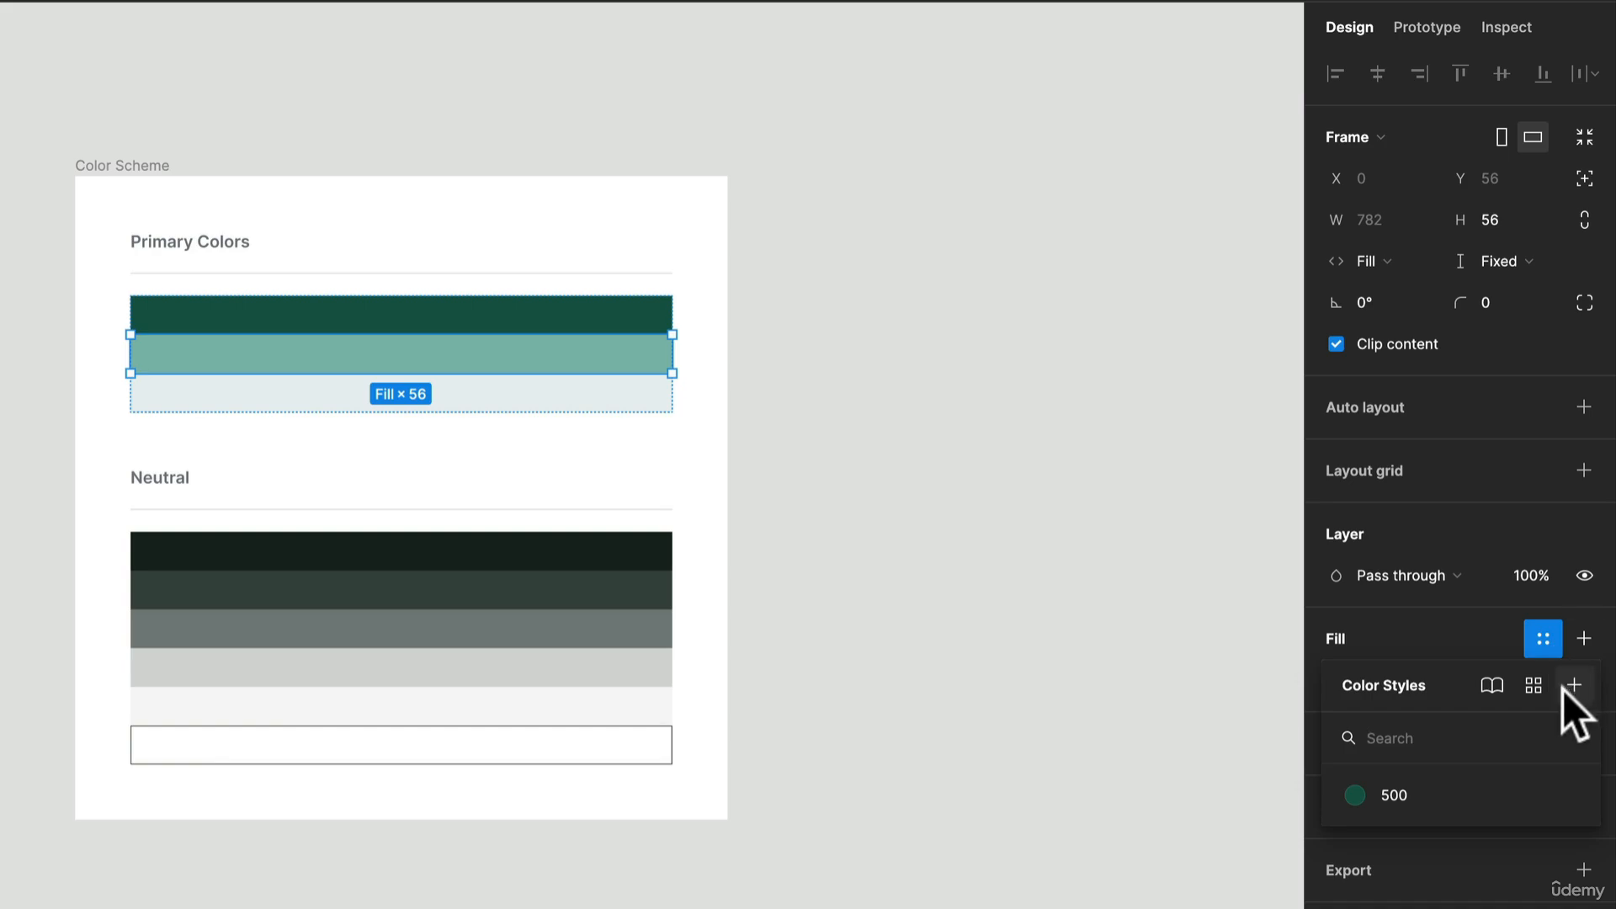
left_click(1570, 685)
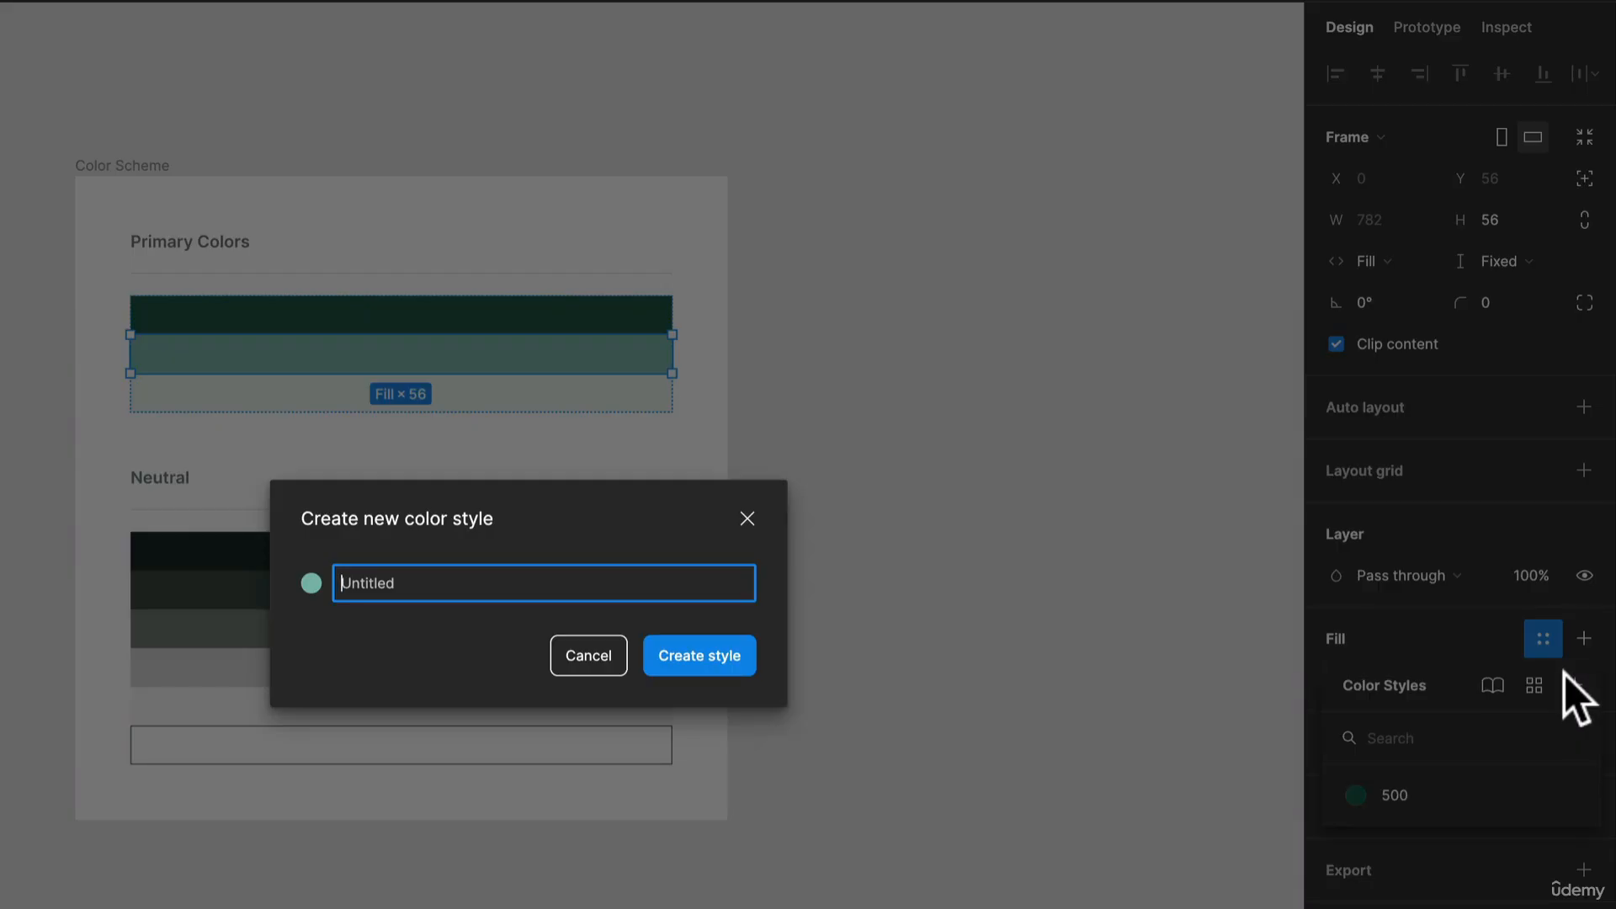
type("300")
key("Return")
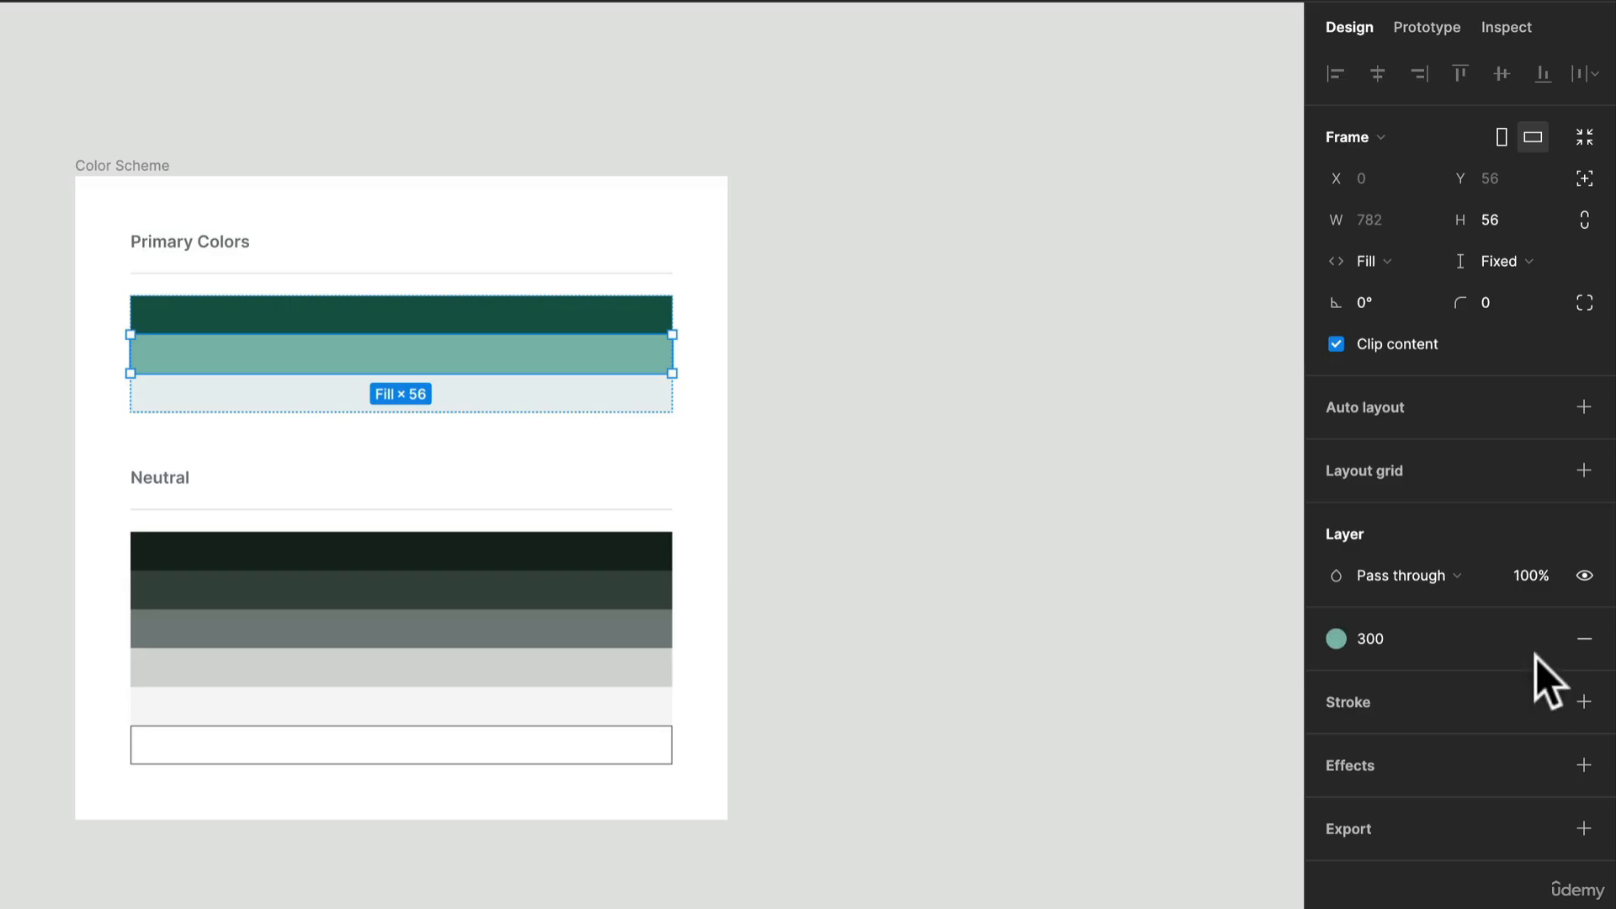
Step: Create a color style named 100 from the fill of the palest swatch under Primary Colors
left_click(543, 404)
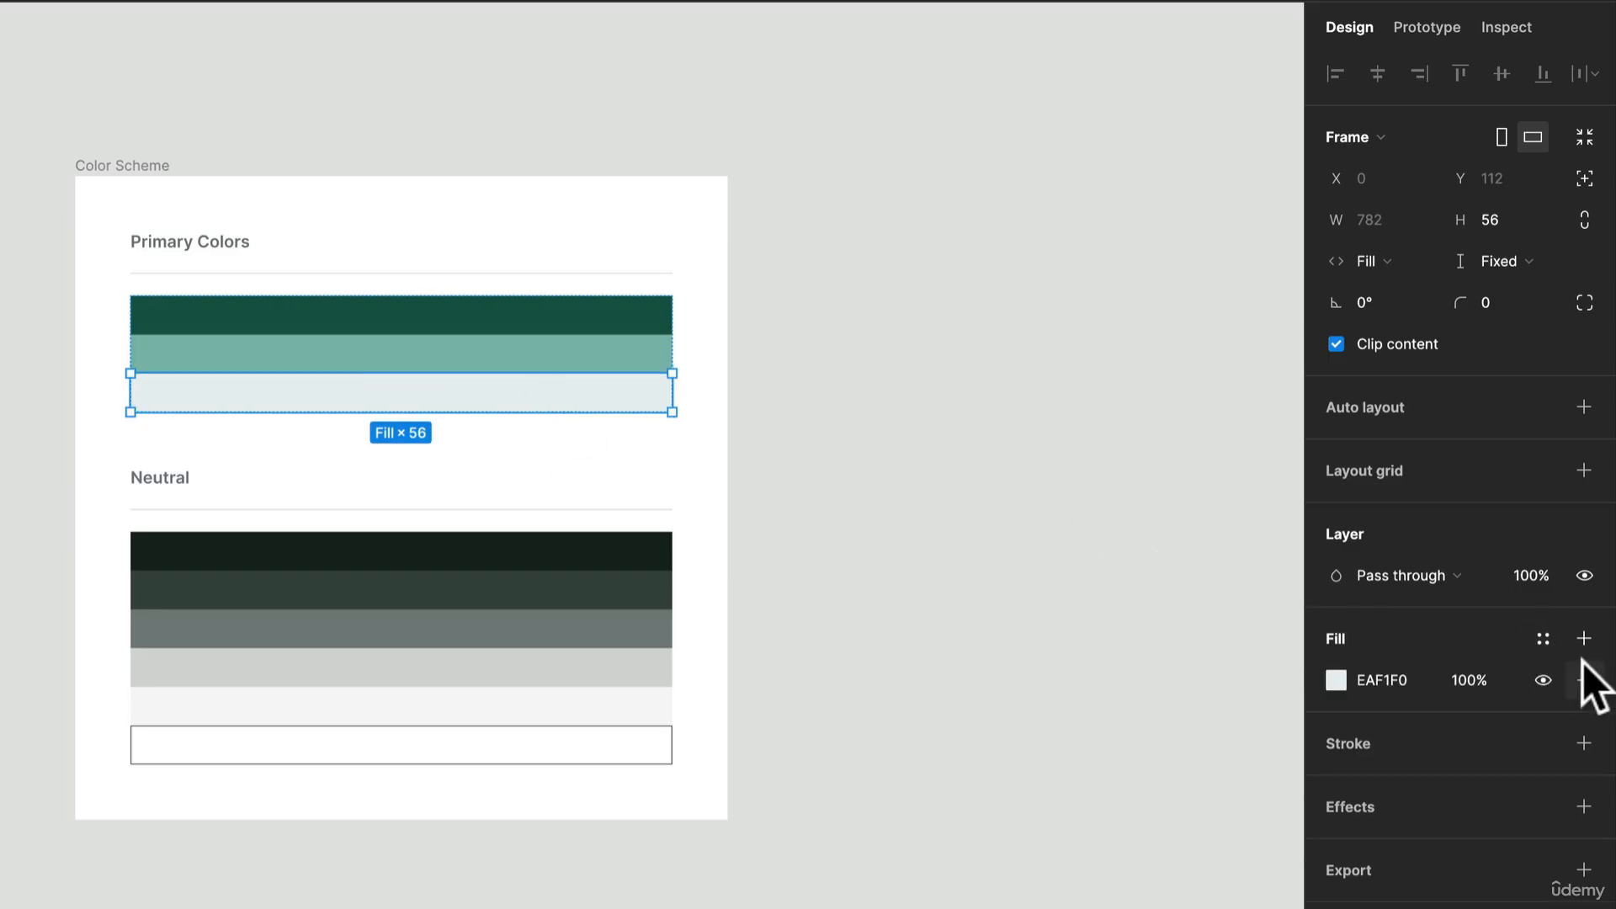
left_click(1545, 638)
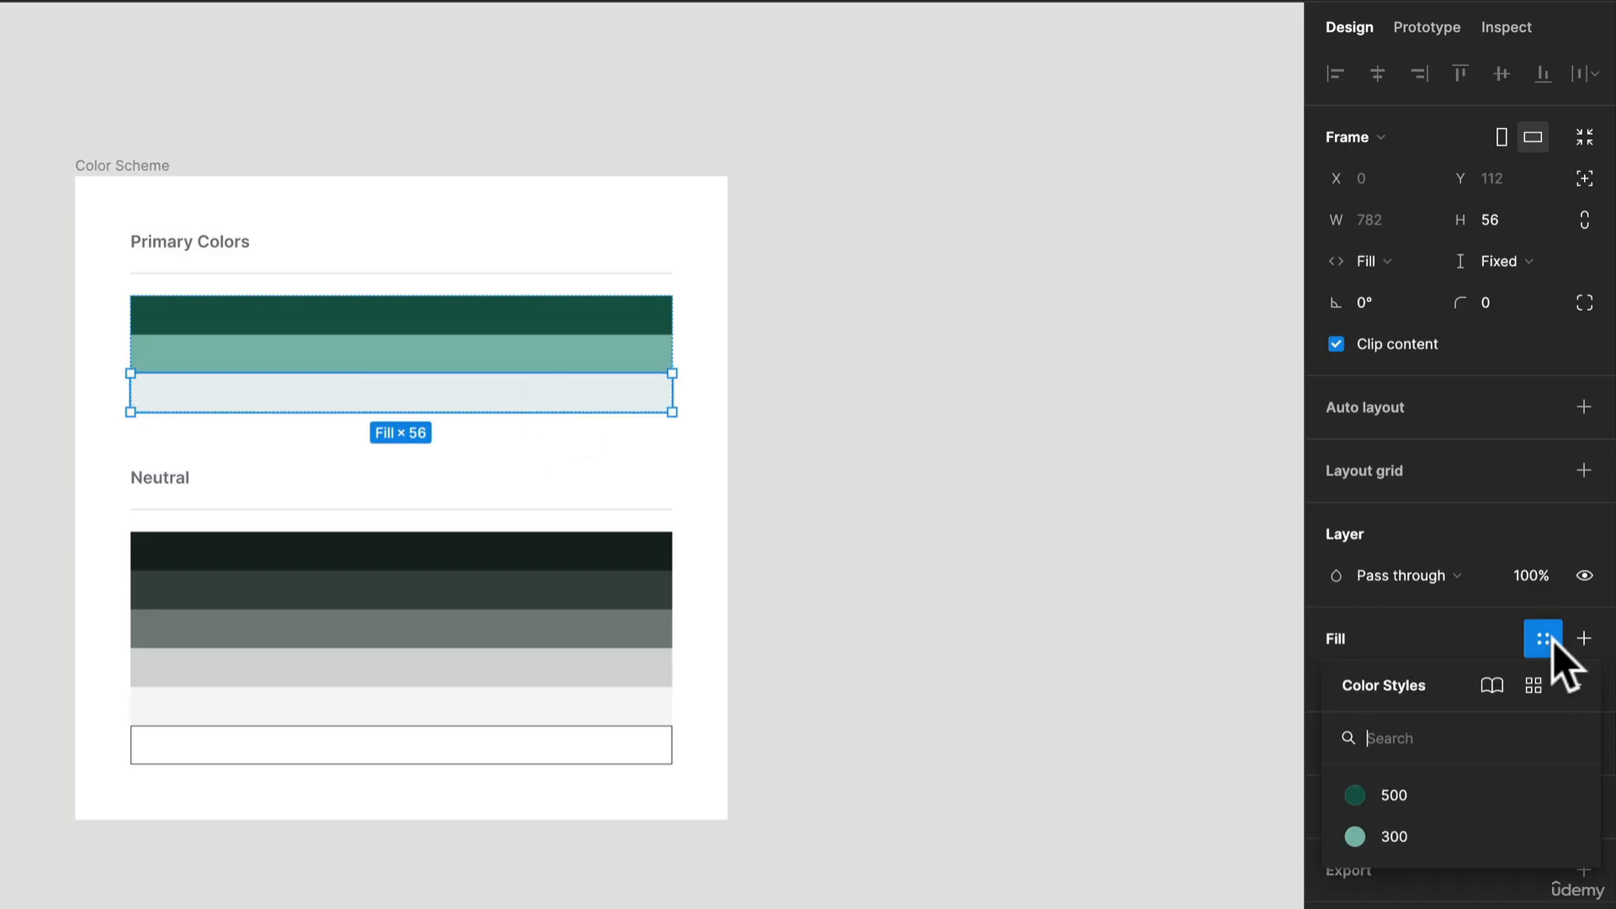
left_click(1575, 687)
type("100")
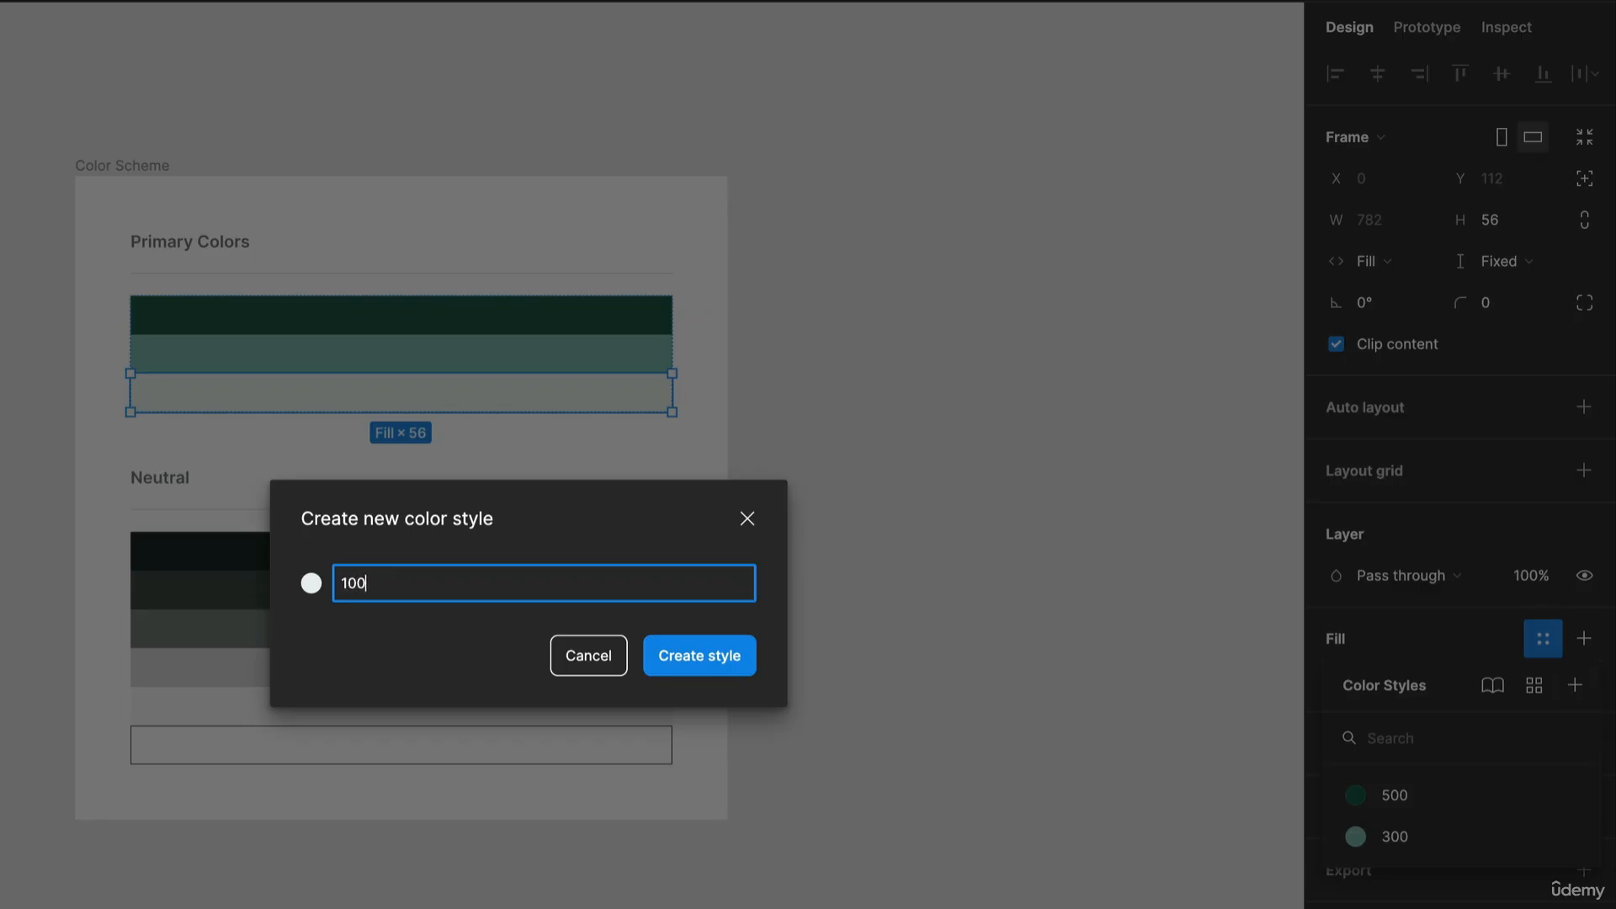
key("Return")
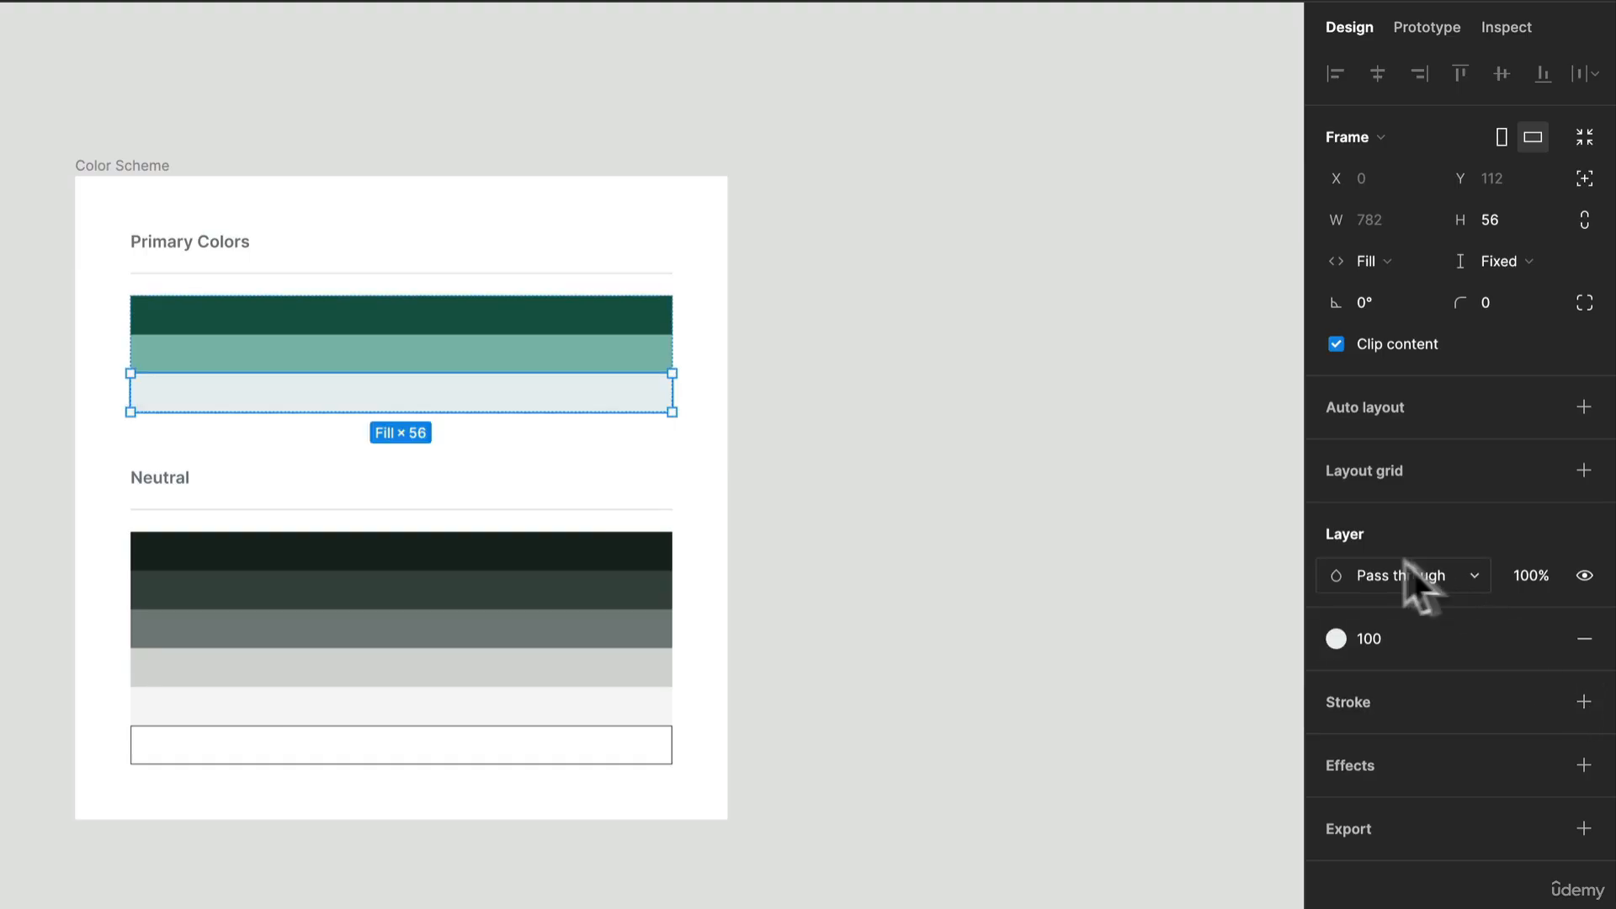
Step: Try recoloring the 500 color style to the muted green 3E5852, and undo the change
left_click(1018, 598)
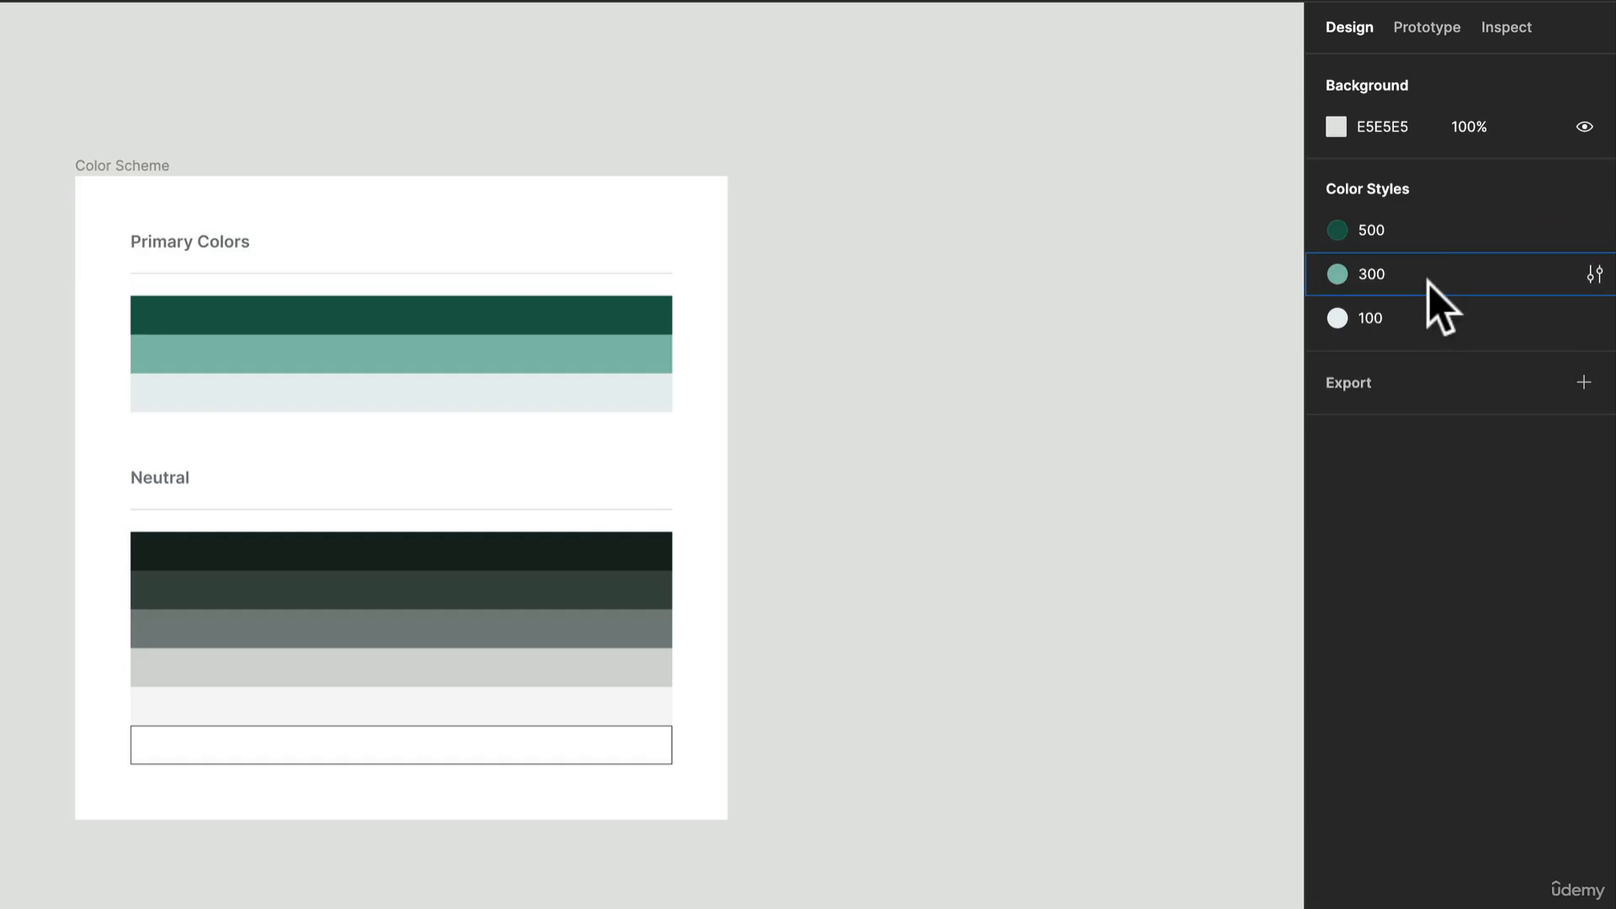
left_click(1425, 239)
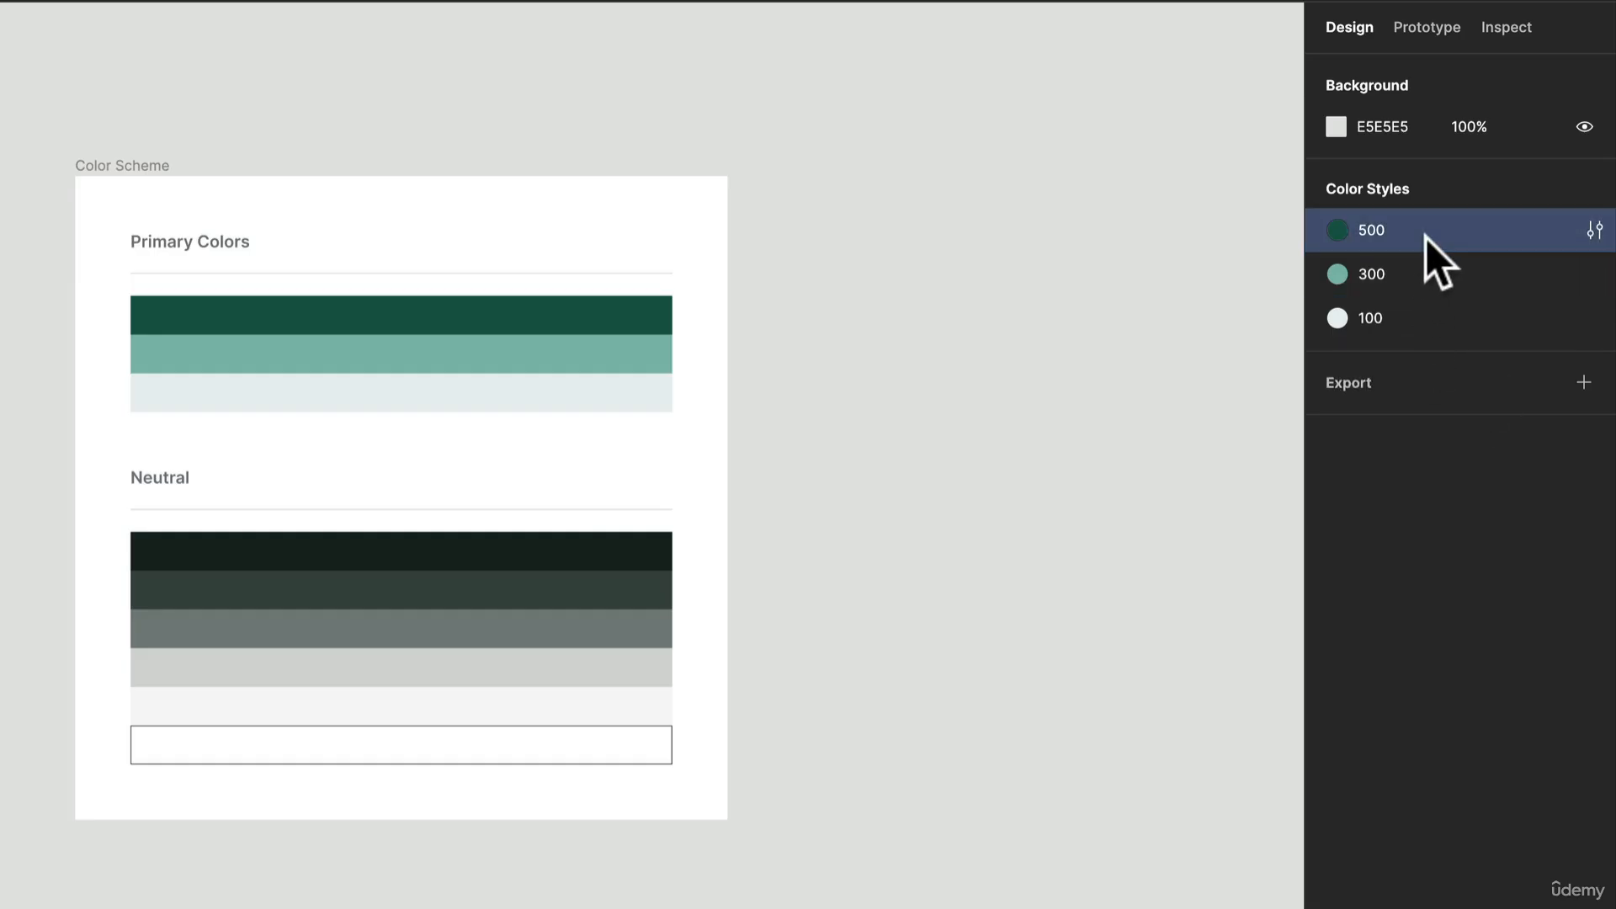
left_click(1595, 232)
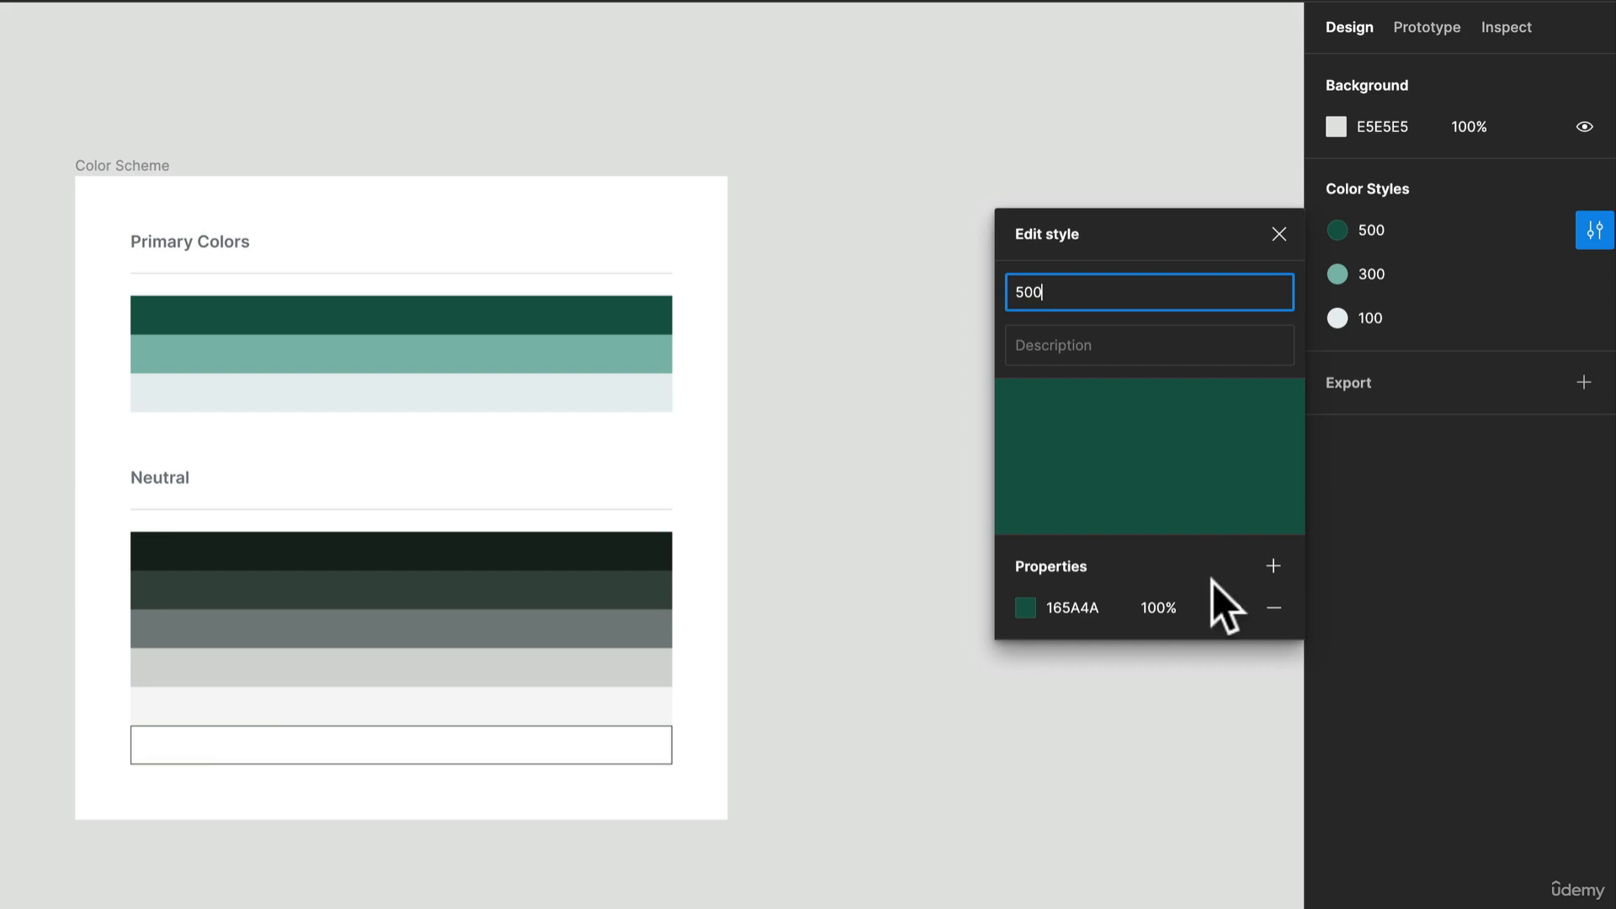
left_click(1025, 608)
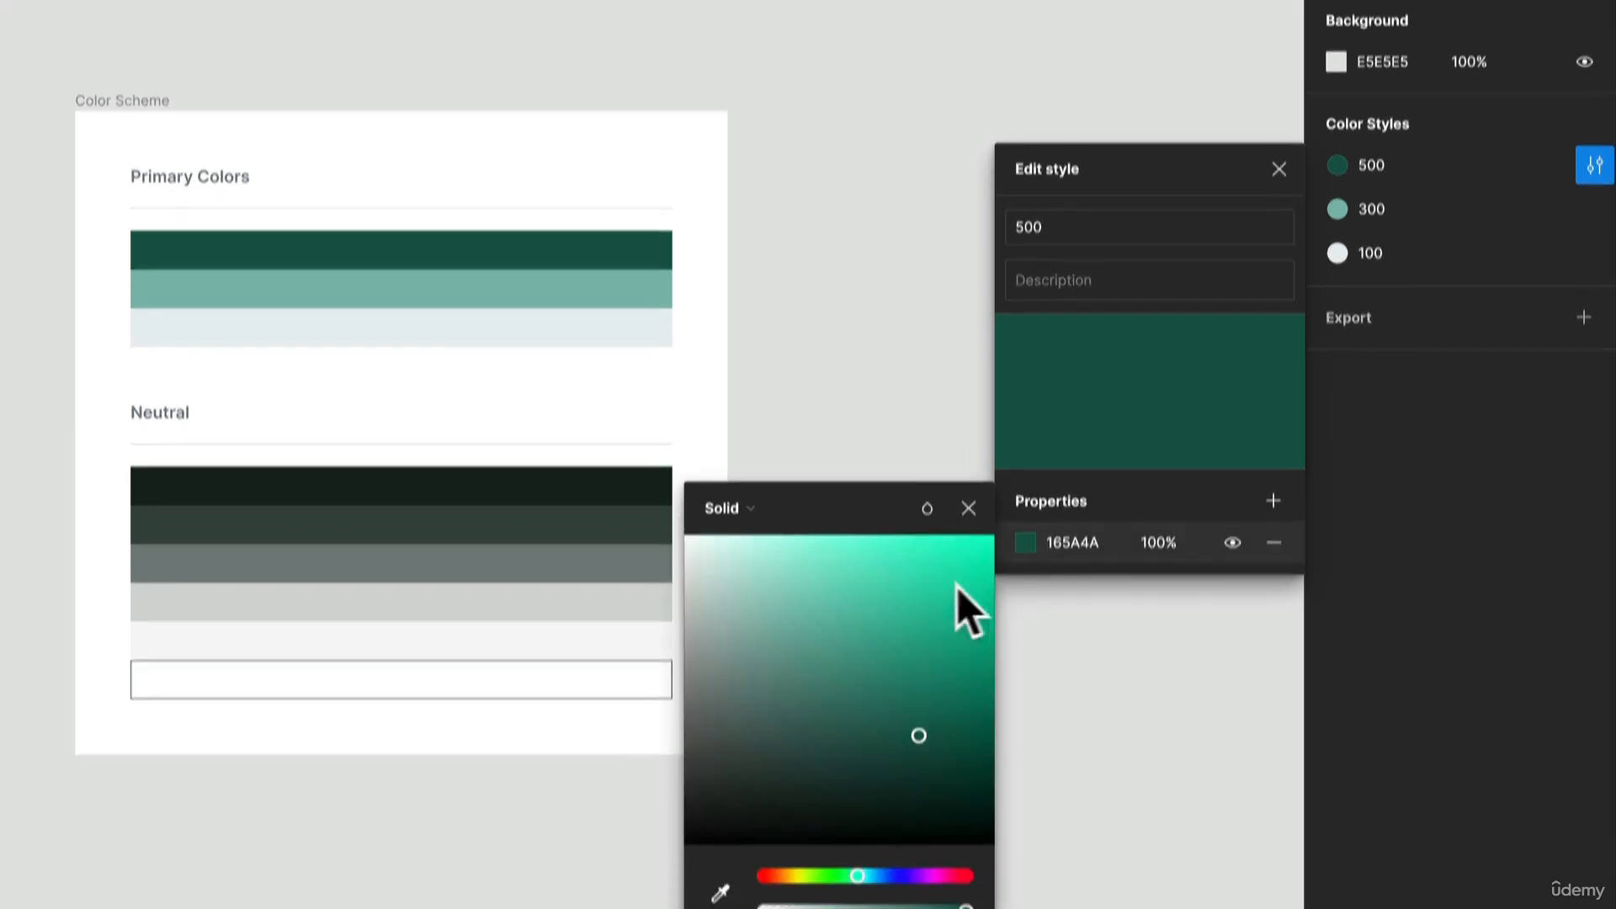
left_click_drag(967, 613, 777, 649)
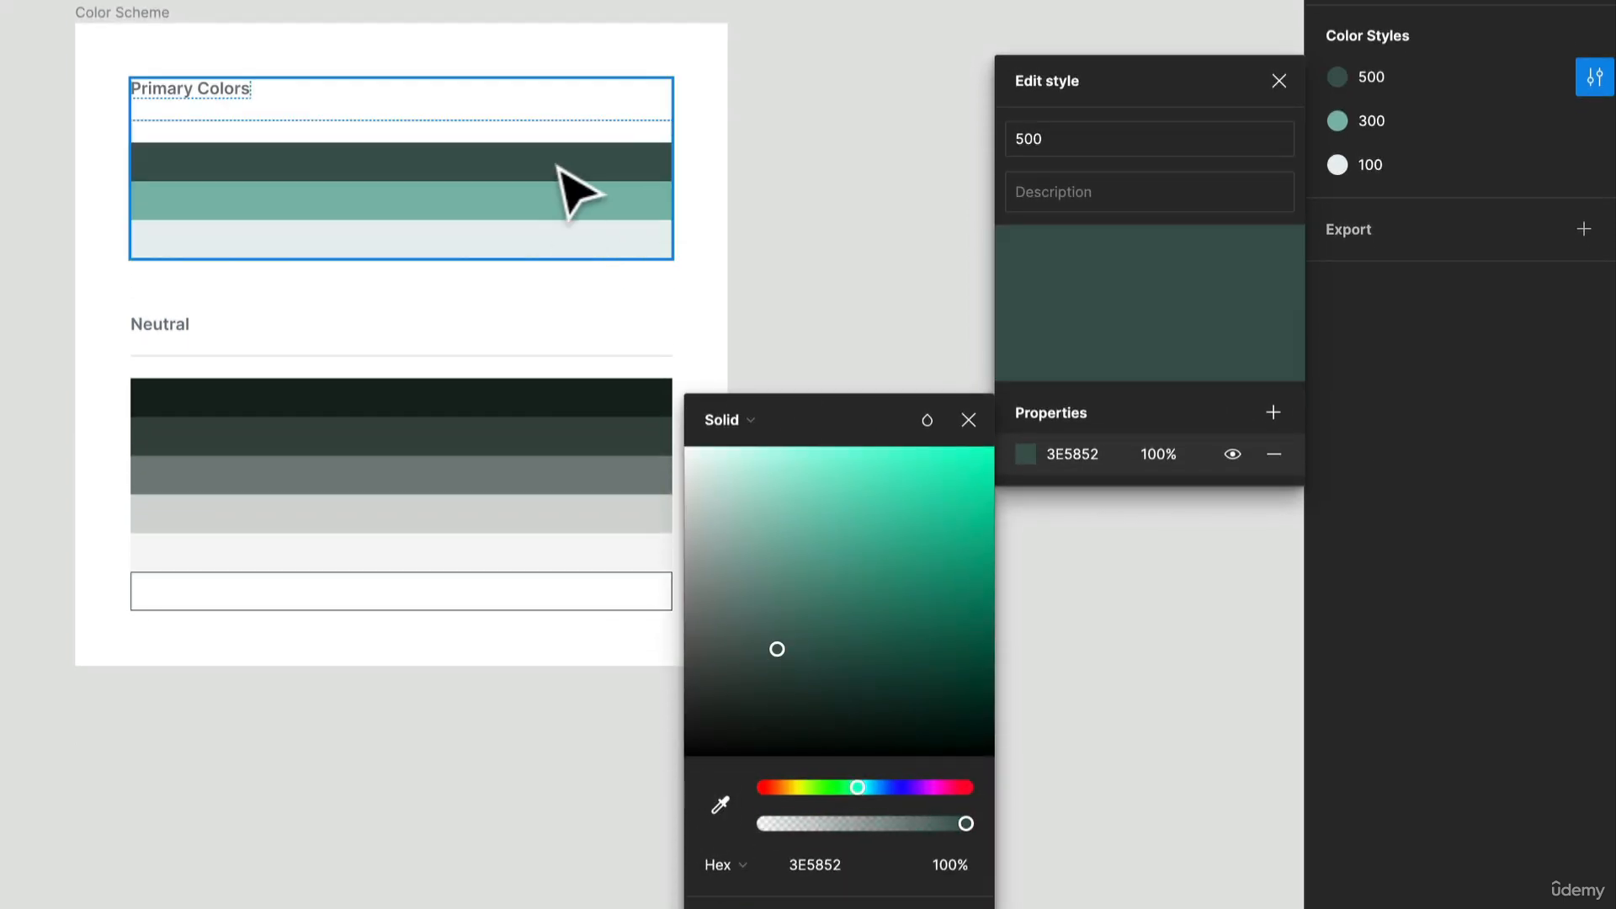
key("super+z")
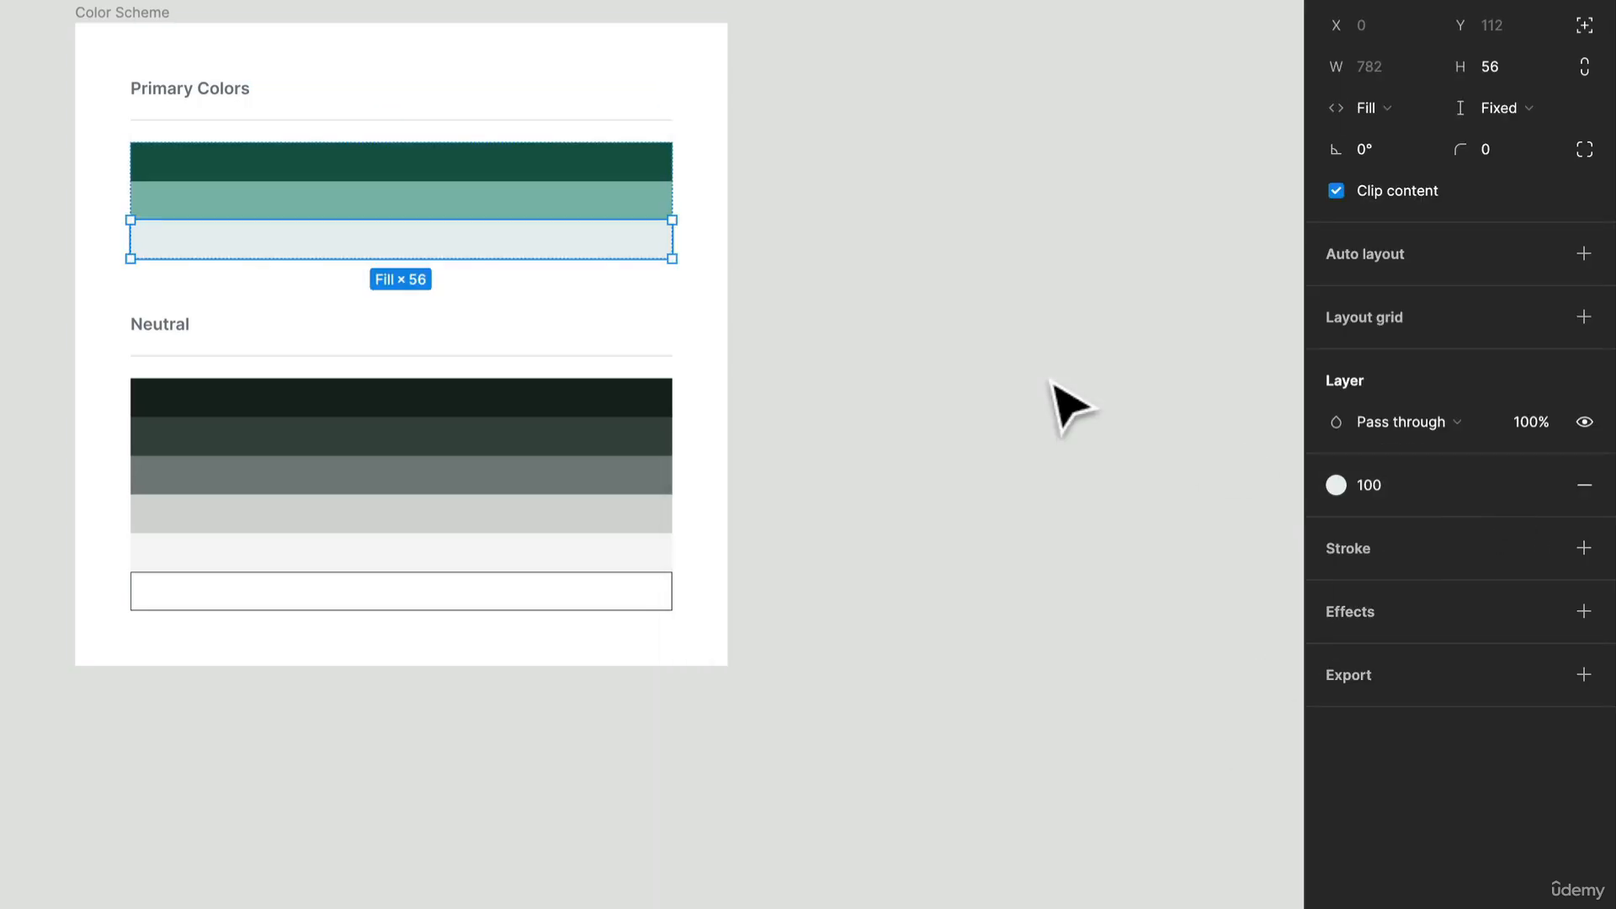
Step: Group the 500, 300 and 100 color styles into a folder named Primary
left_click(896, 231)
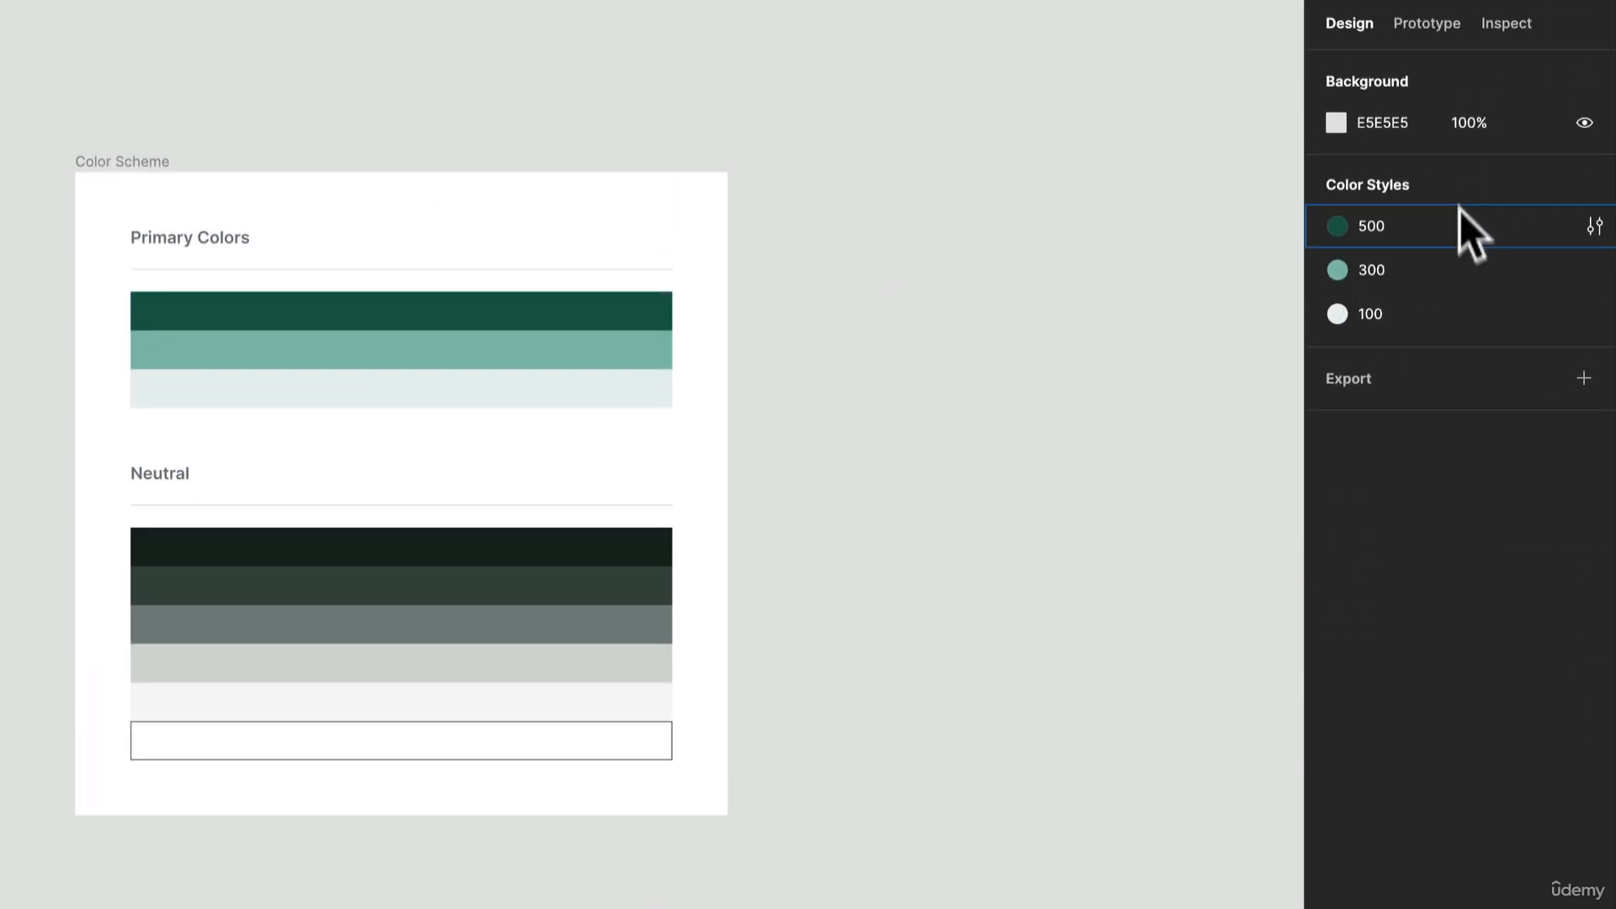
left_click(1462, 229)
left_click(1456, 259, "shift")
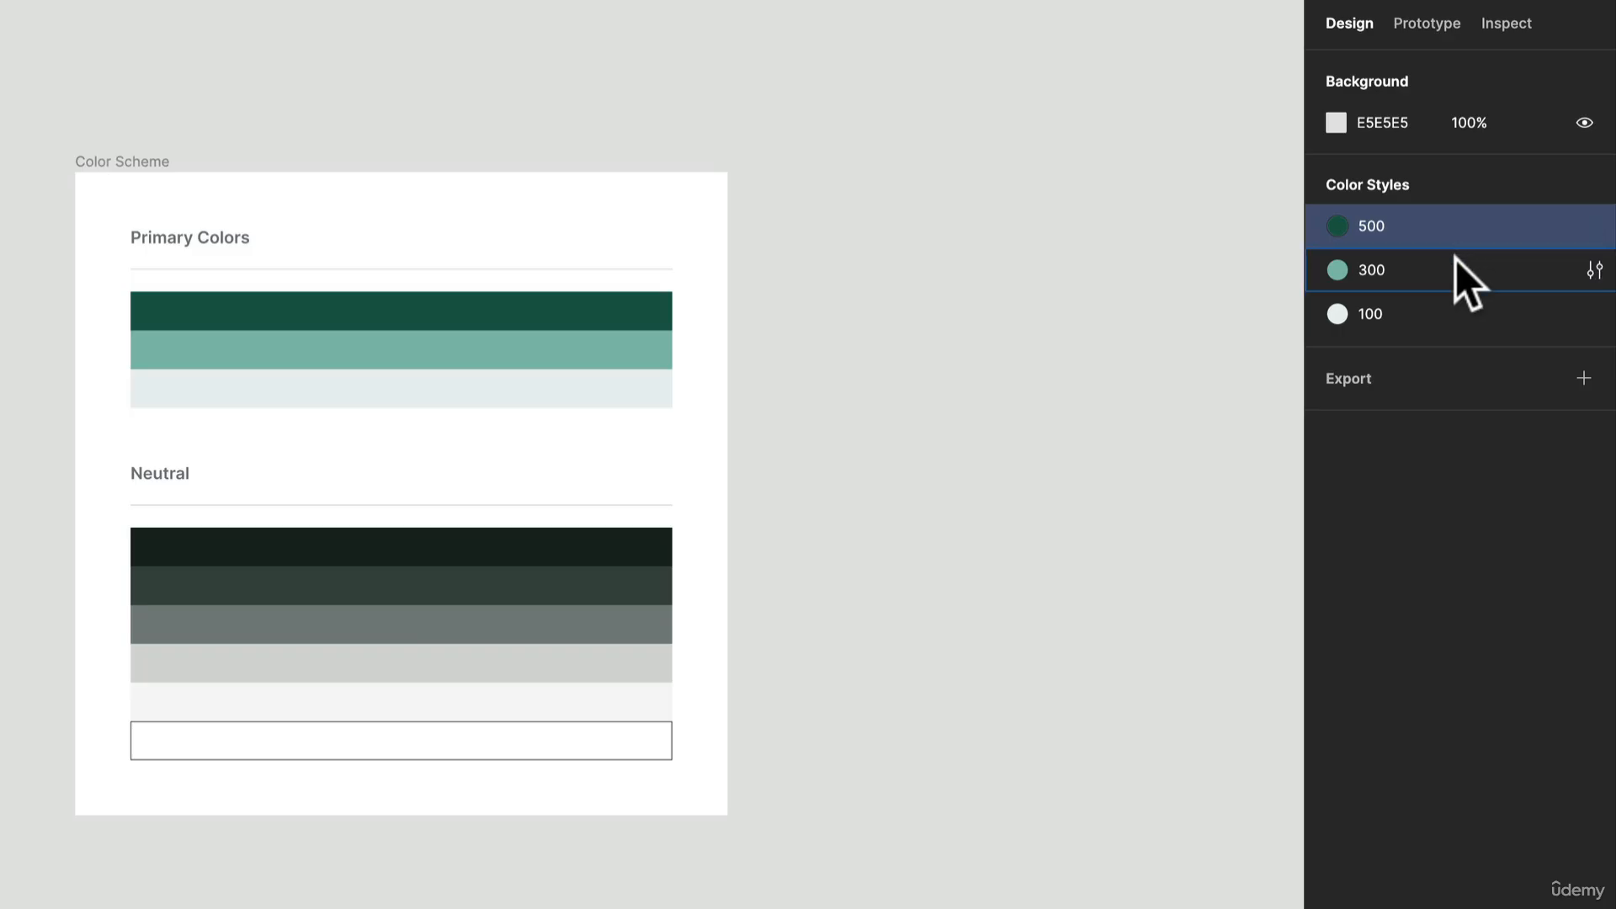
left_click(1395, 313, "shift")
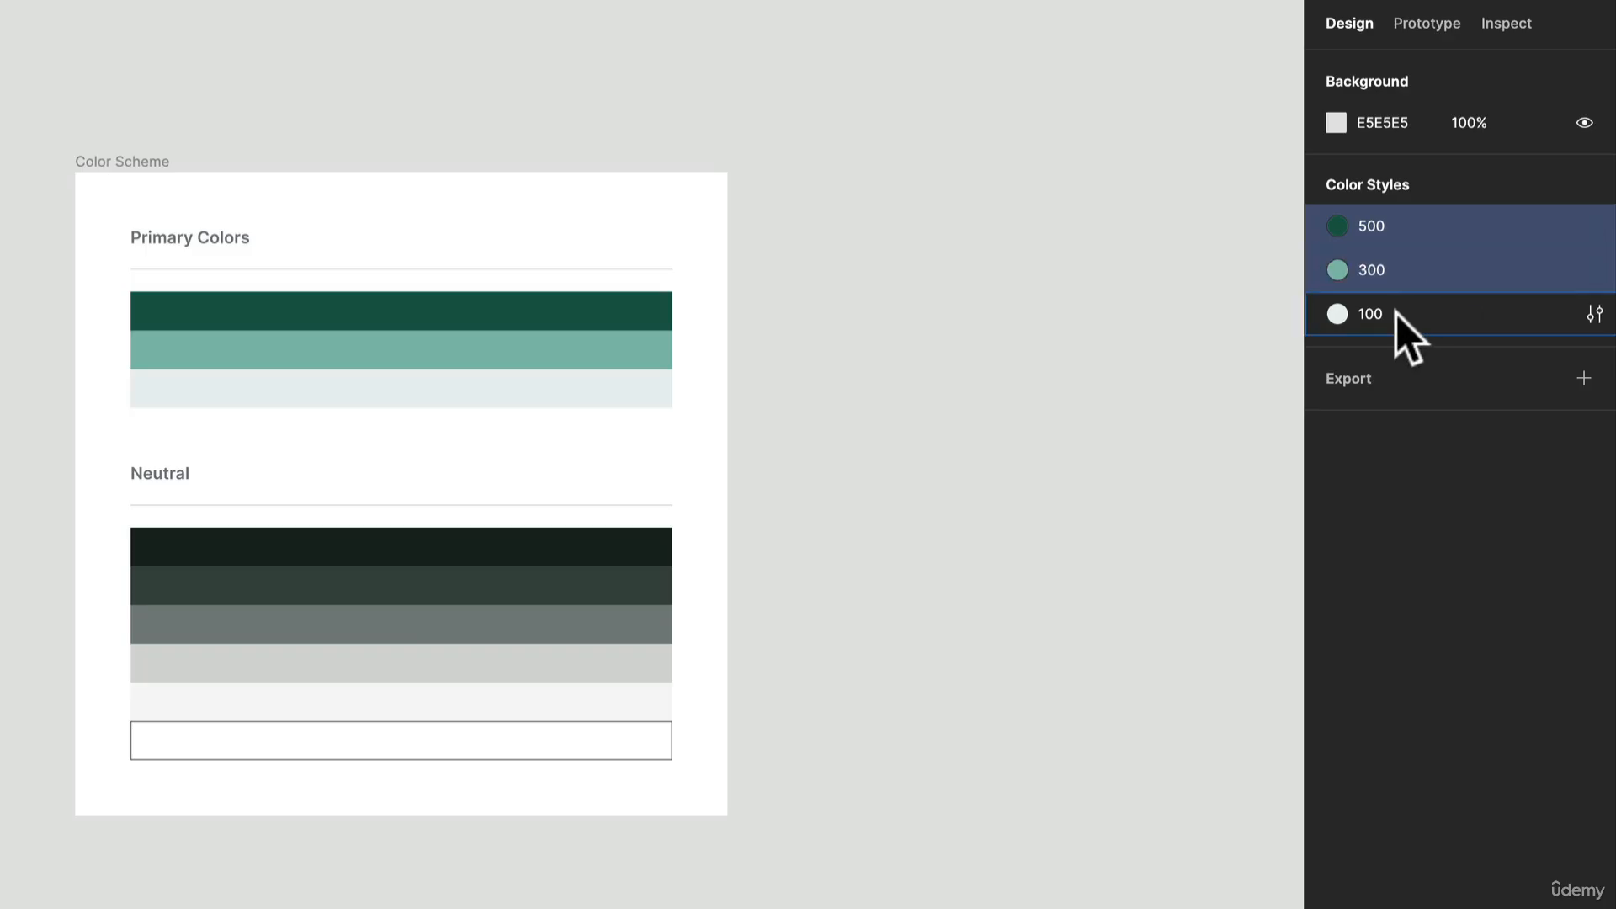
right_click(1441, 259)
left_click(1461, 289)
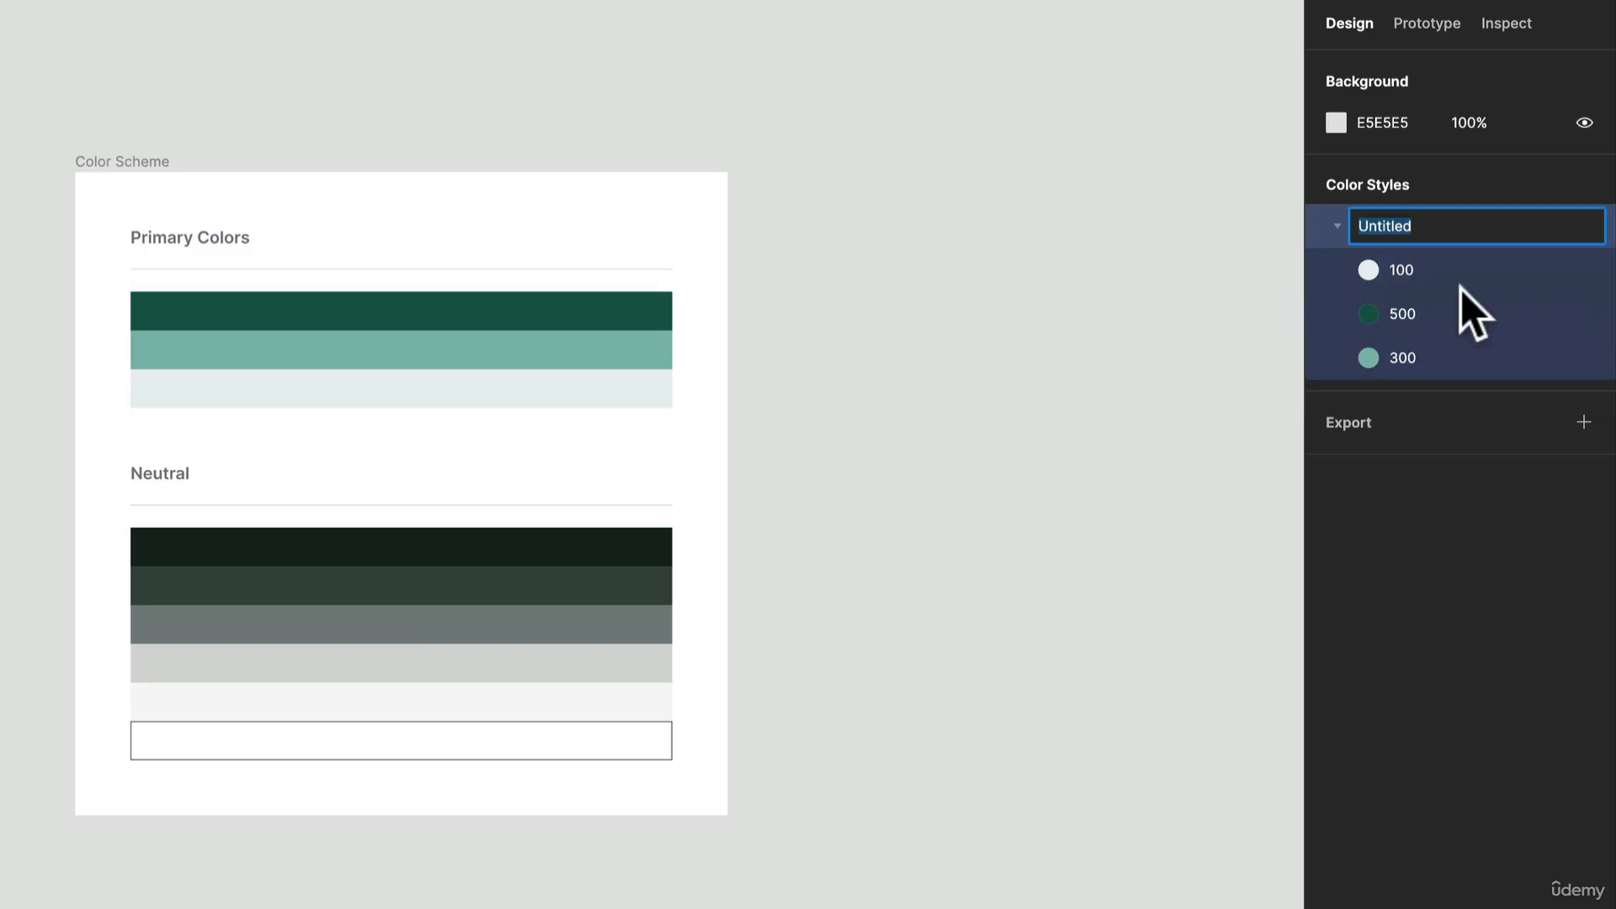
type("Primary")
key("Return")
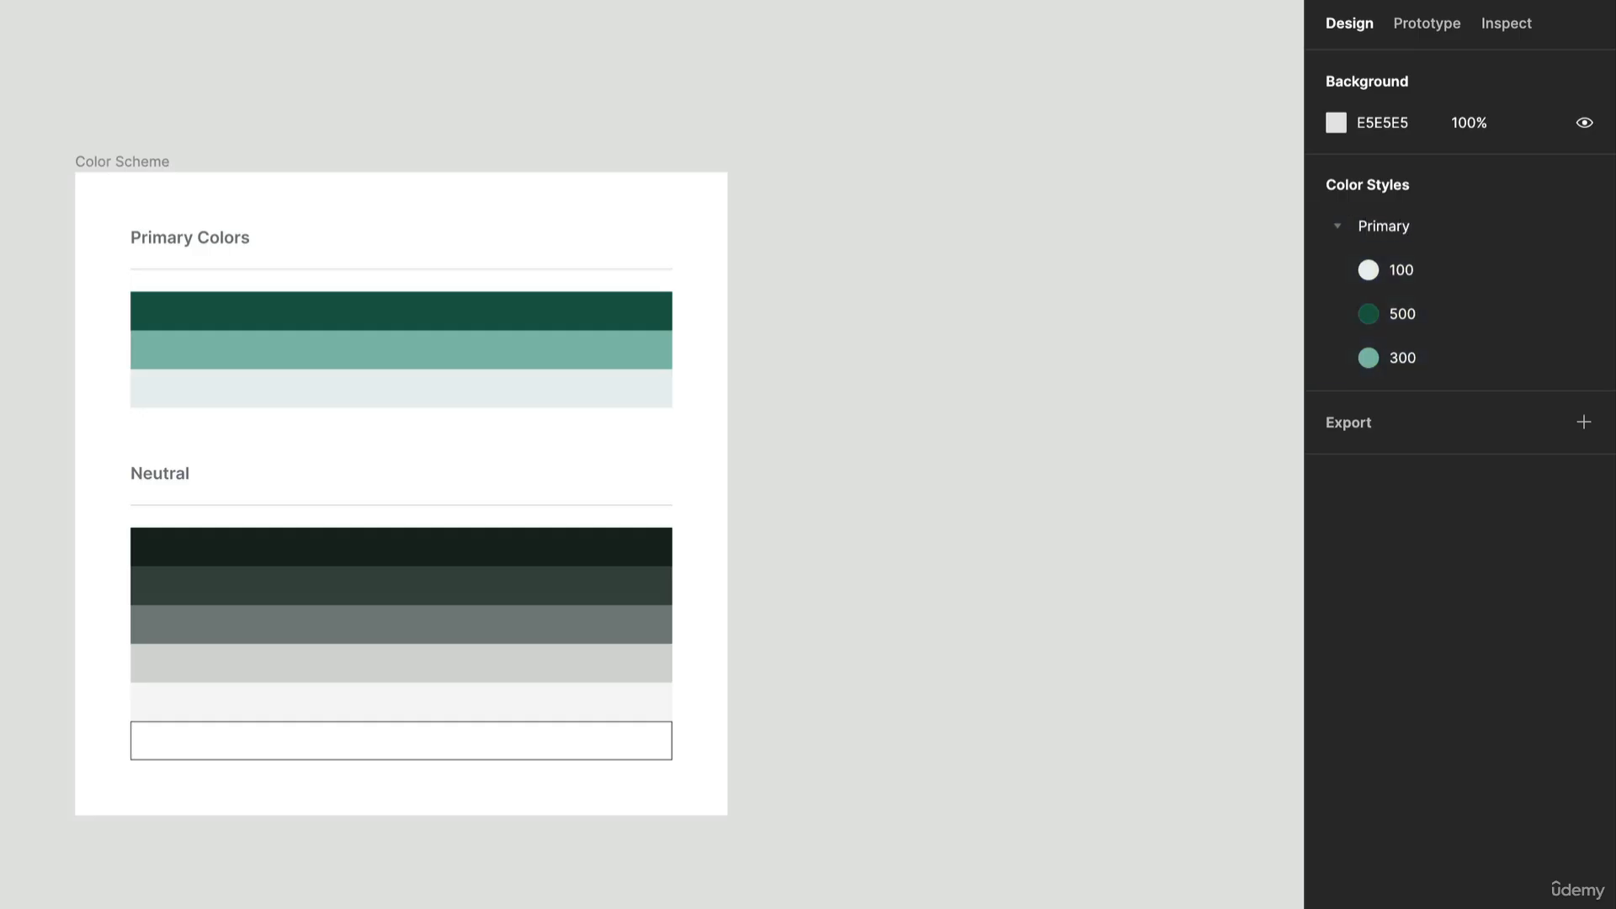
Step: Create a color style named 900 from the fill of the darkest swatch under Neutral
left_click(640, 552)
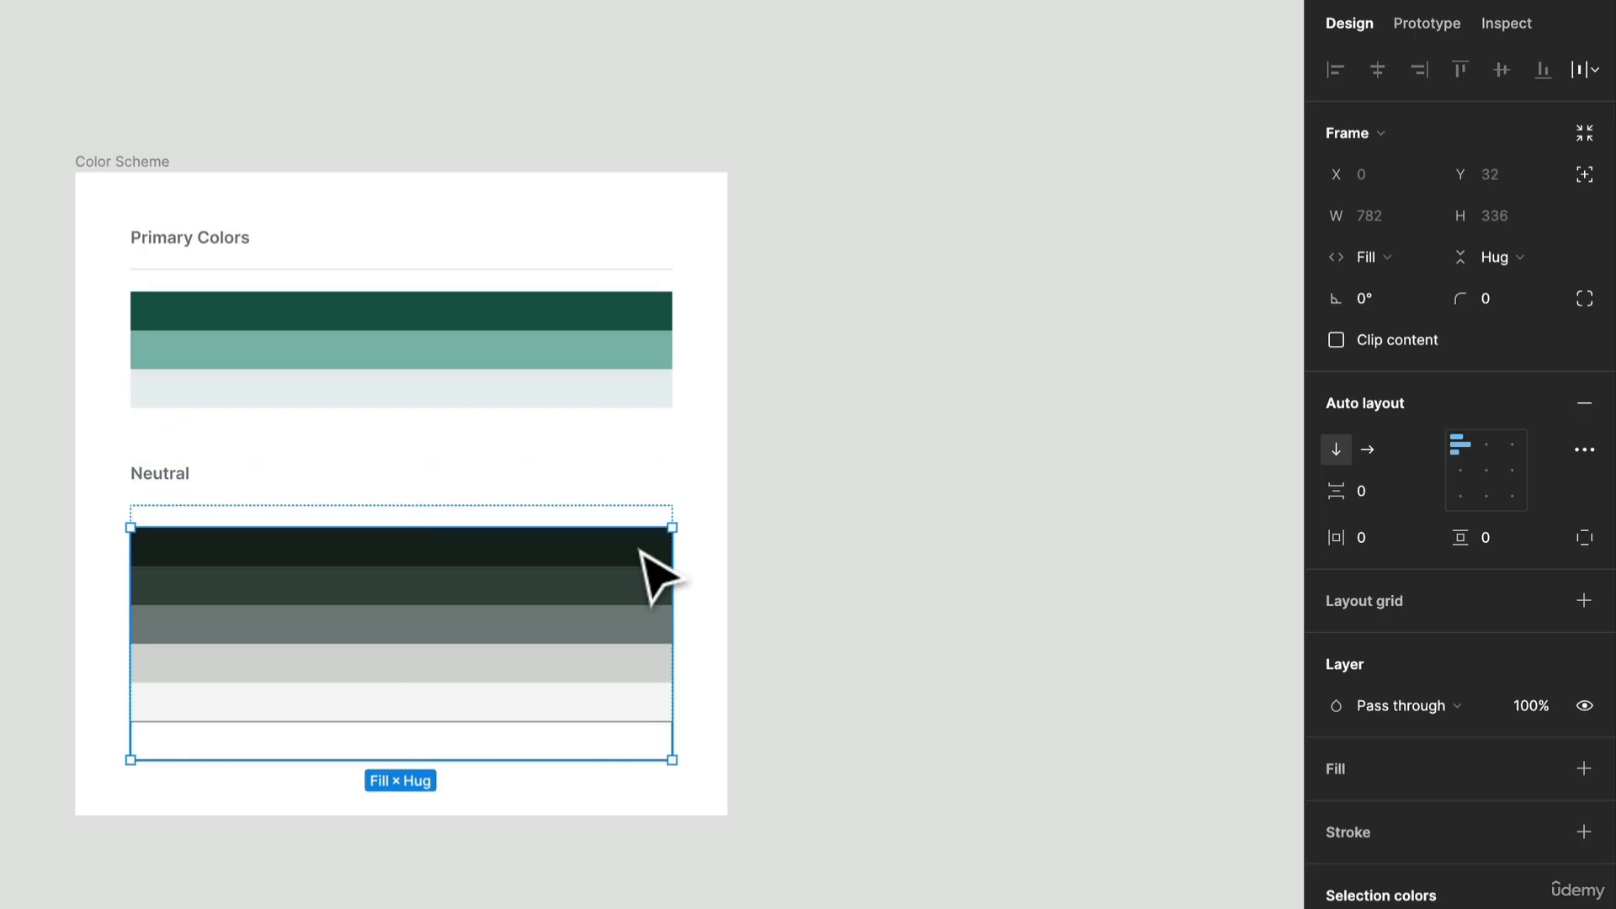
left_click(642, 552)
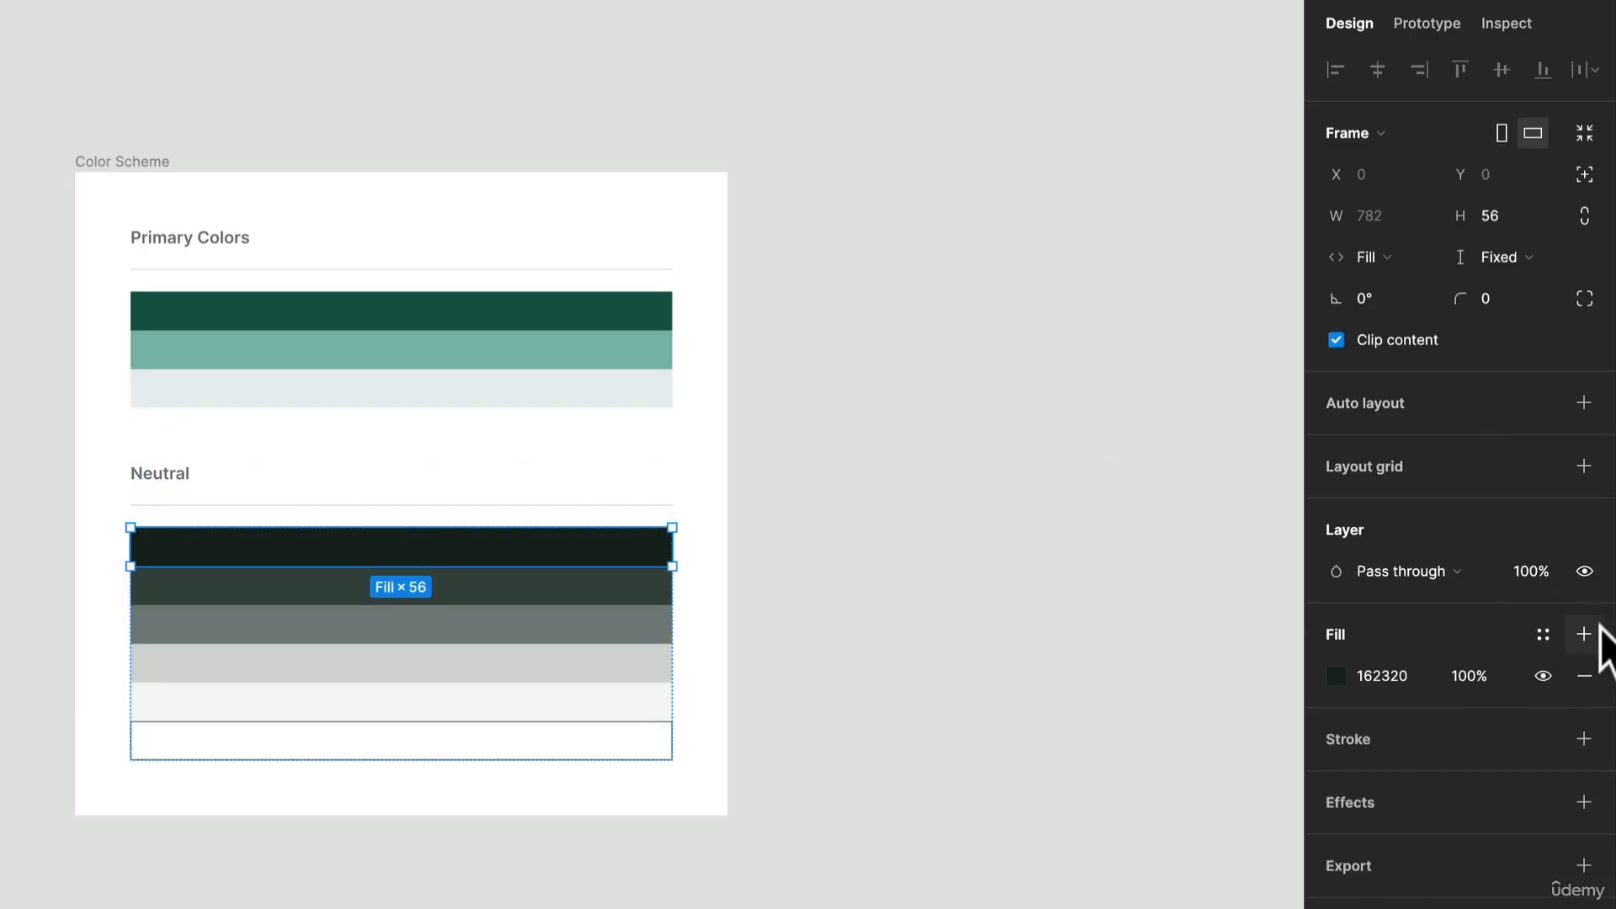
left_click(1546, 636)
left_click(1573, 682)
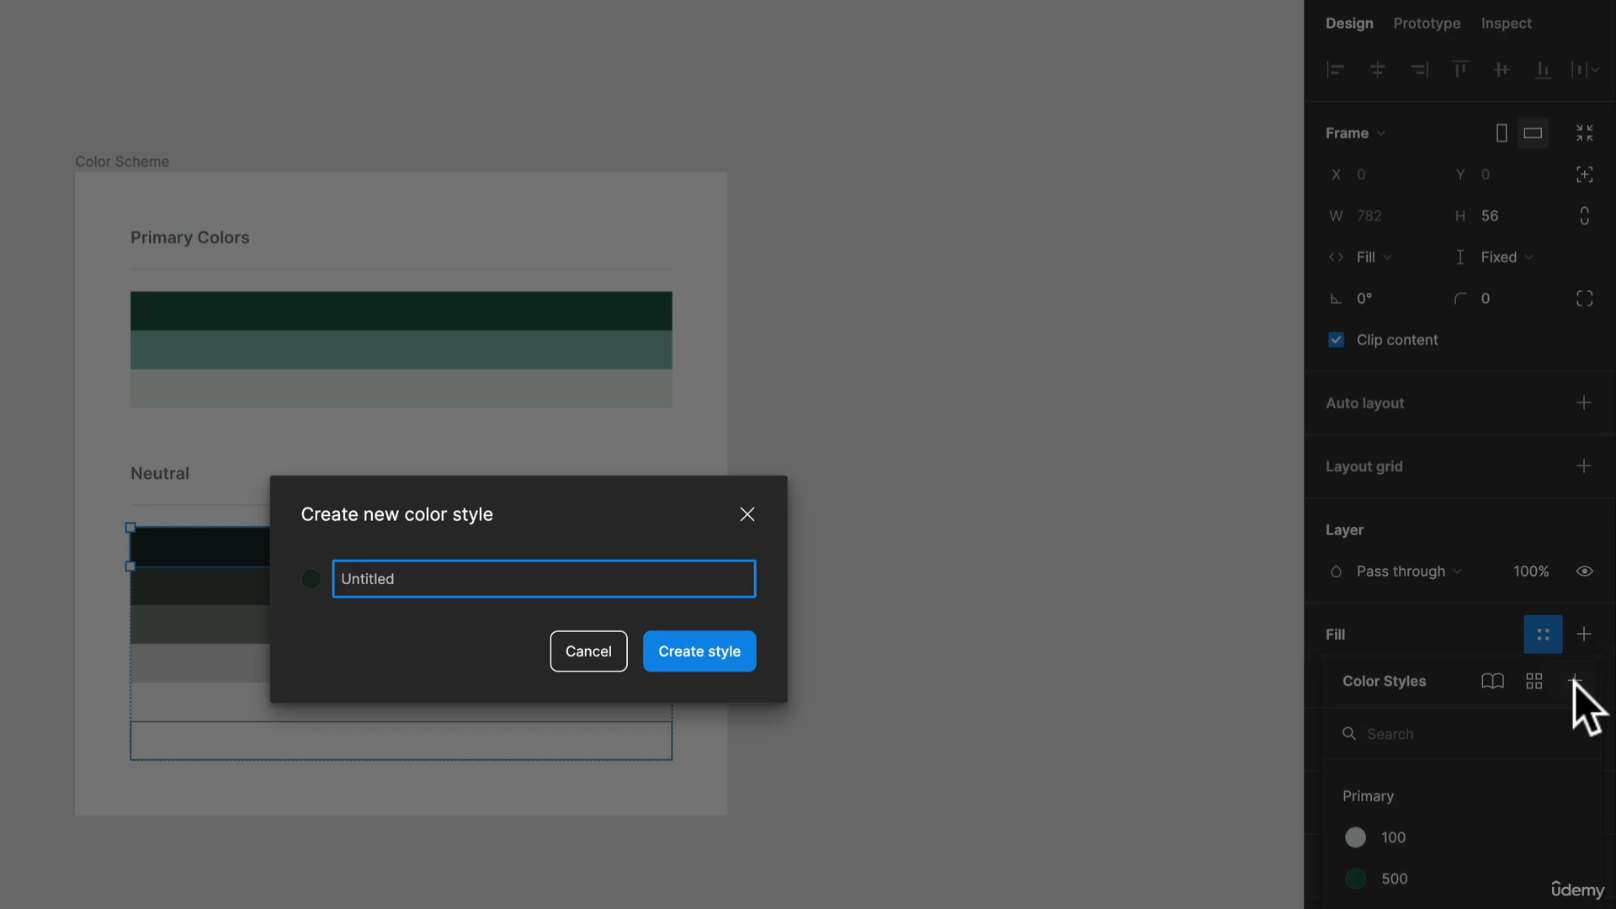
type("900")
key("Return")
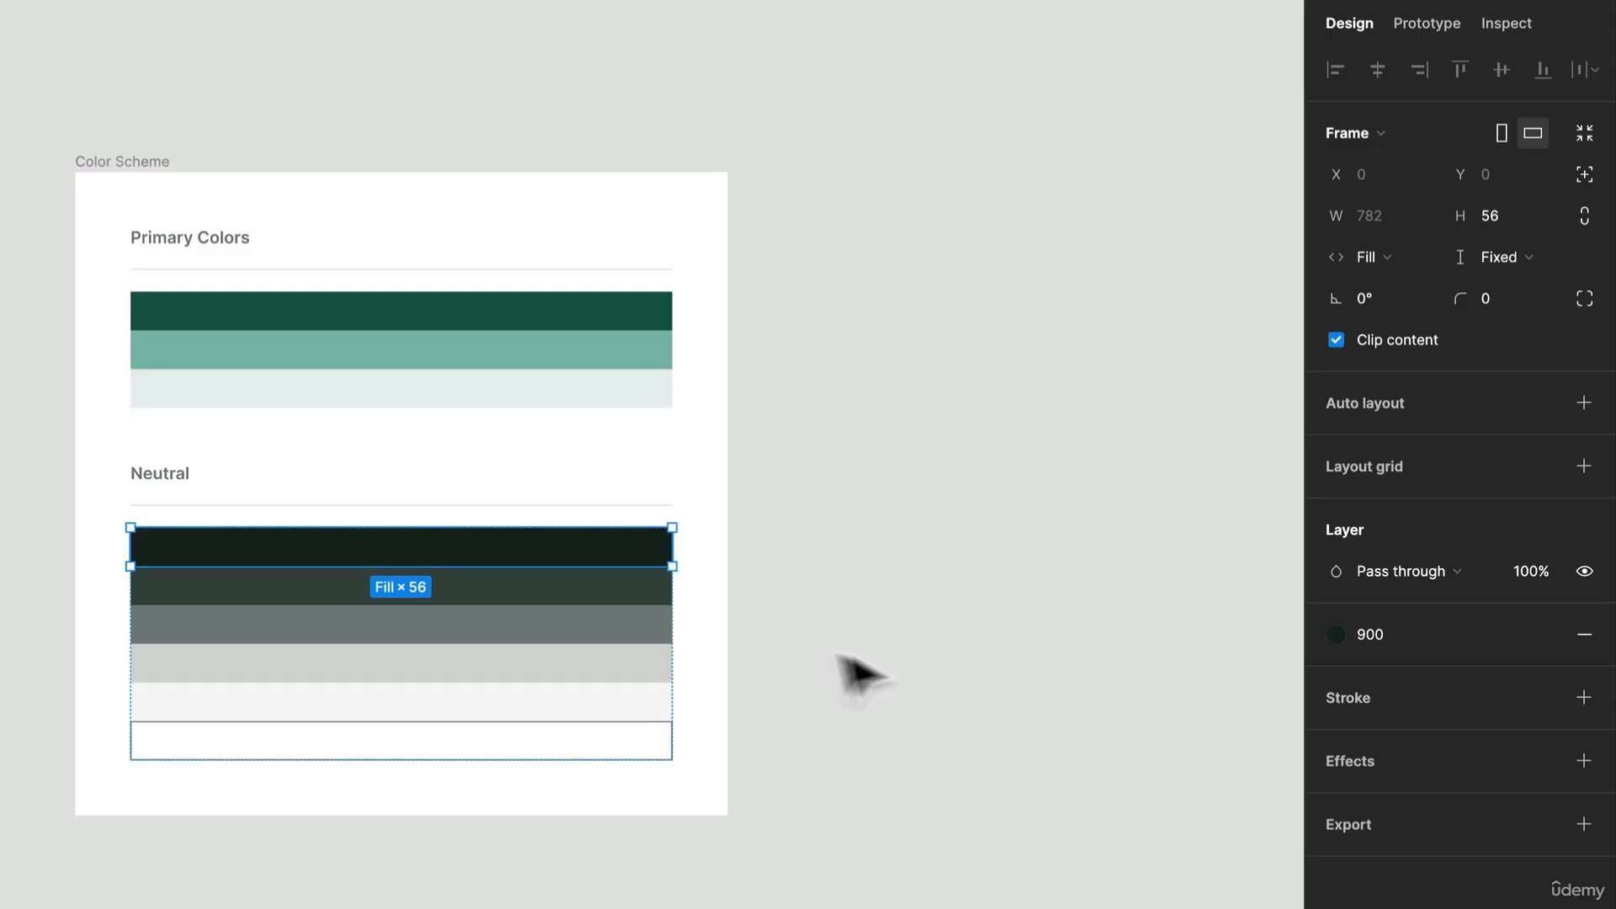
Step: Create a color style named White from the fill of the outlined white swatch under Neutral
left_click(644, 750)
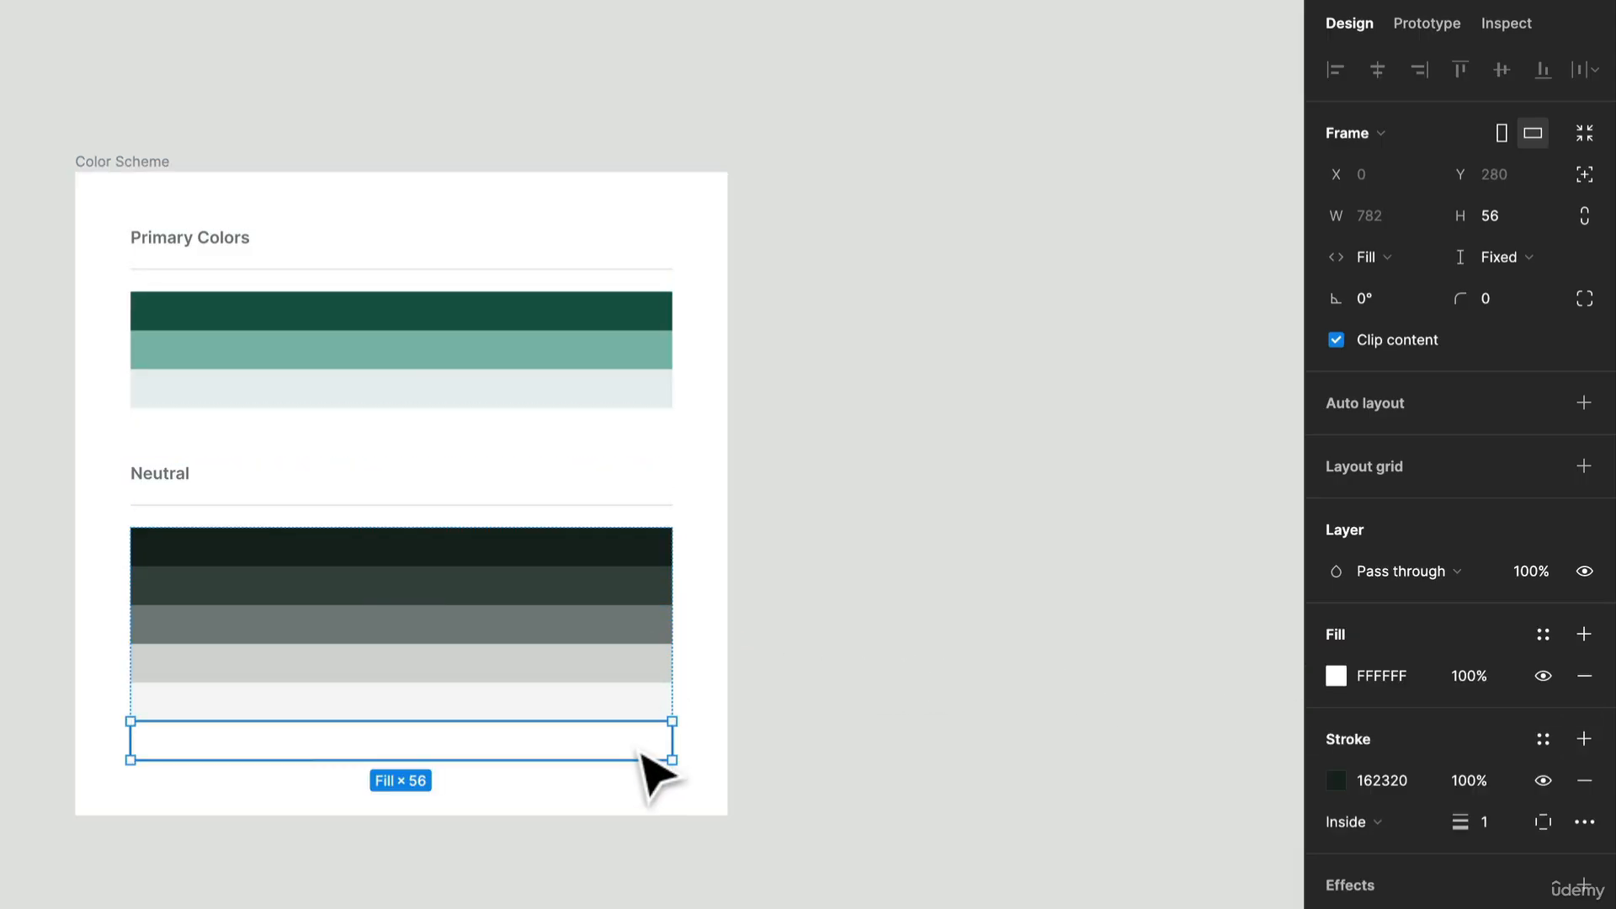
left_click(1558, 641)
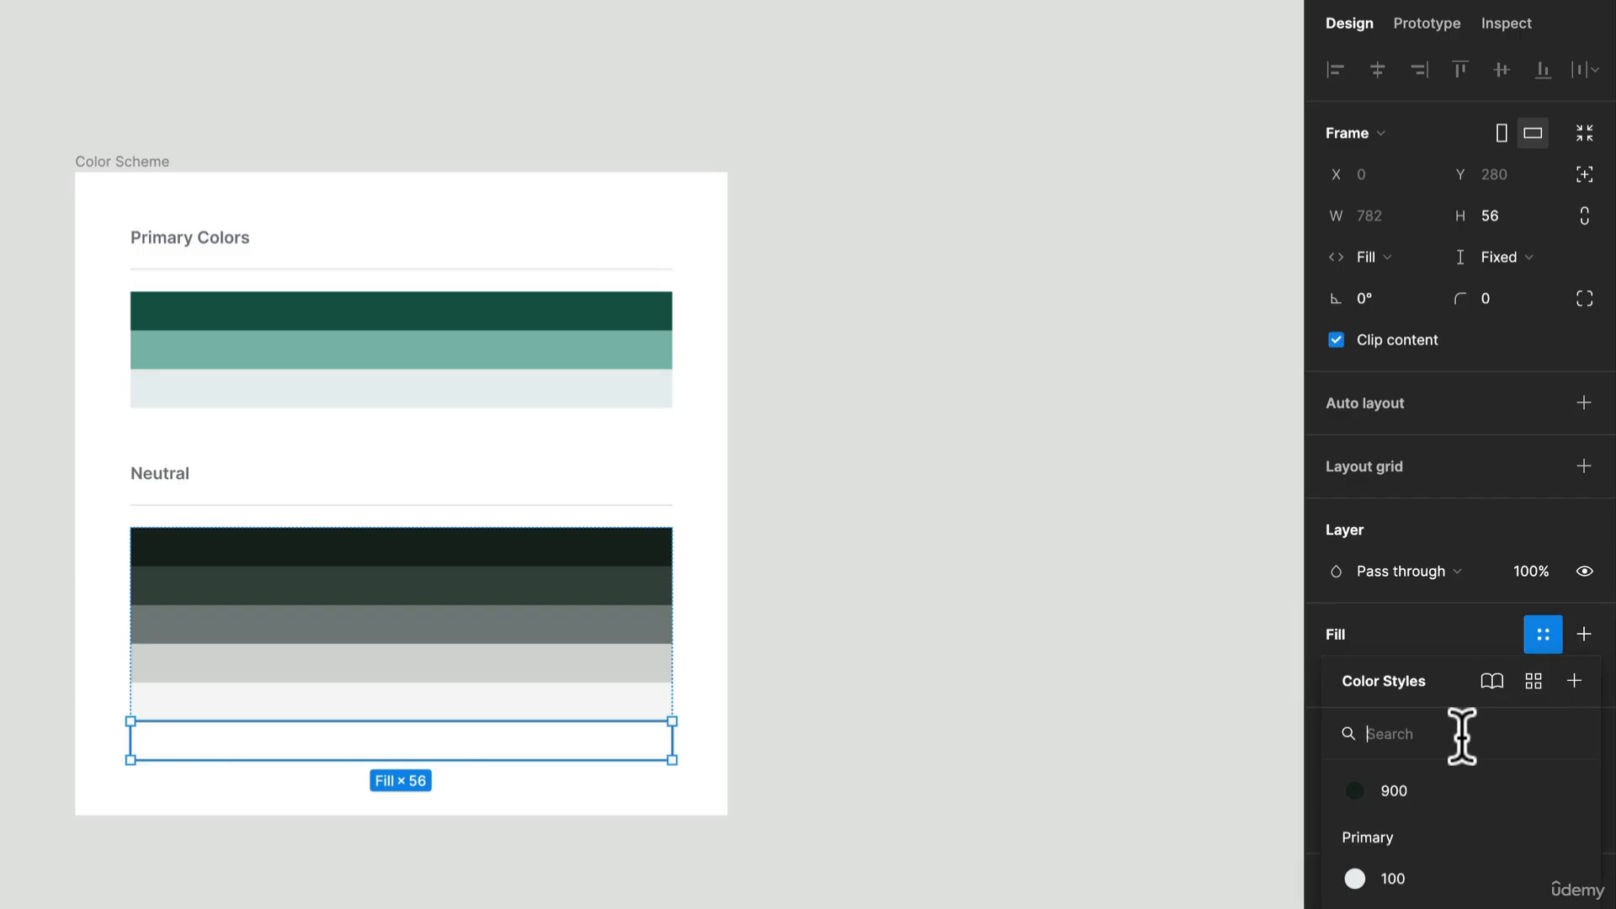
left_click(1576, 683)
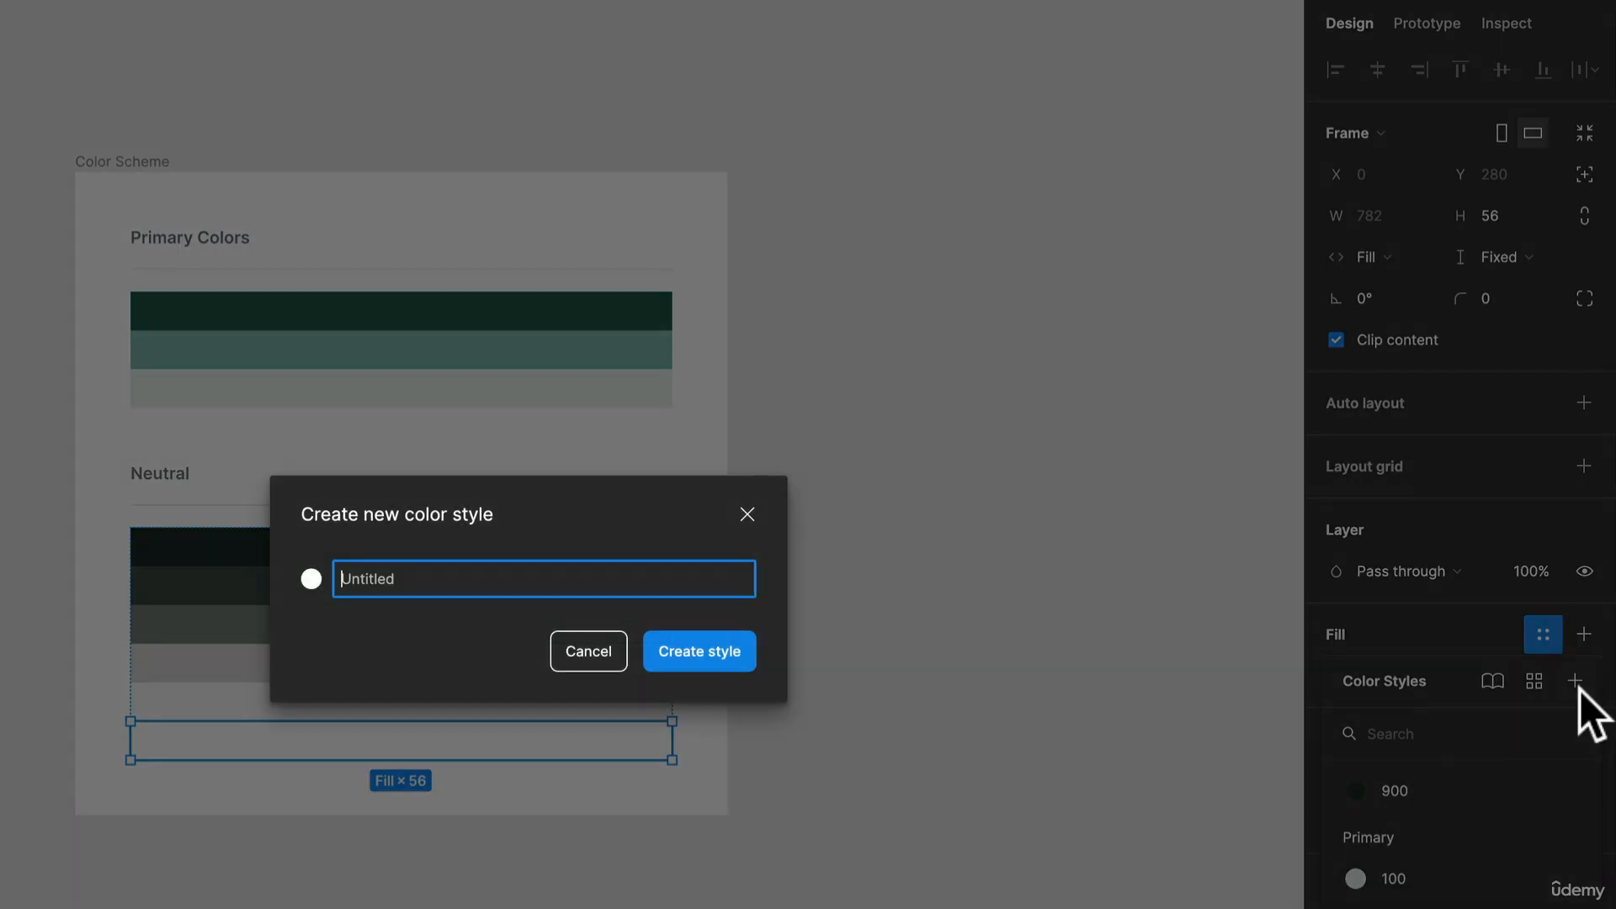
type("White")
key("Return")
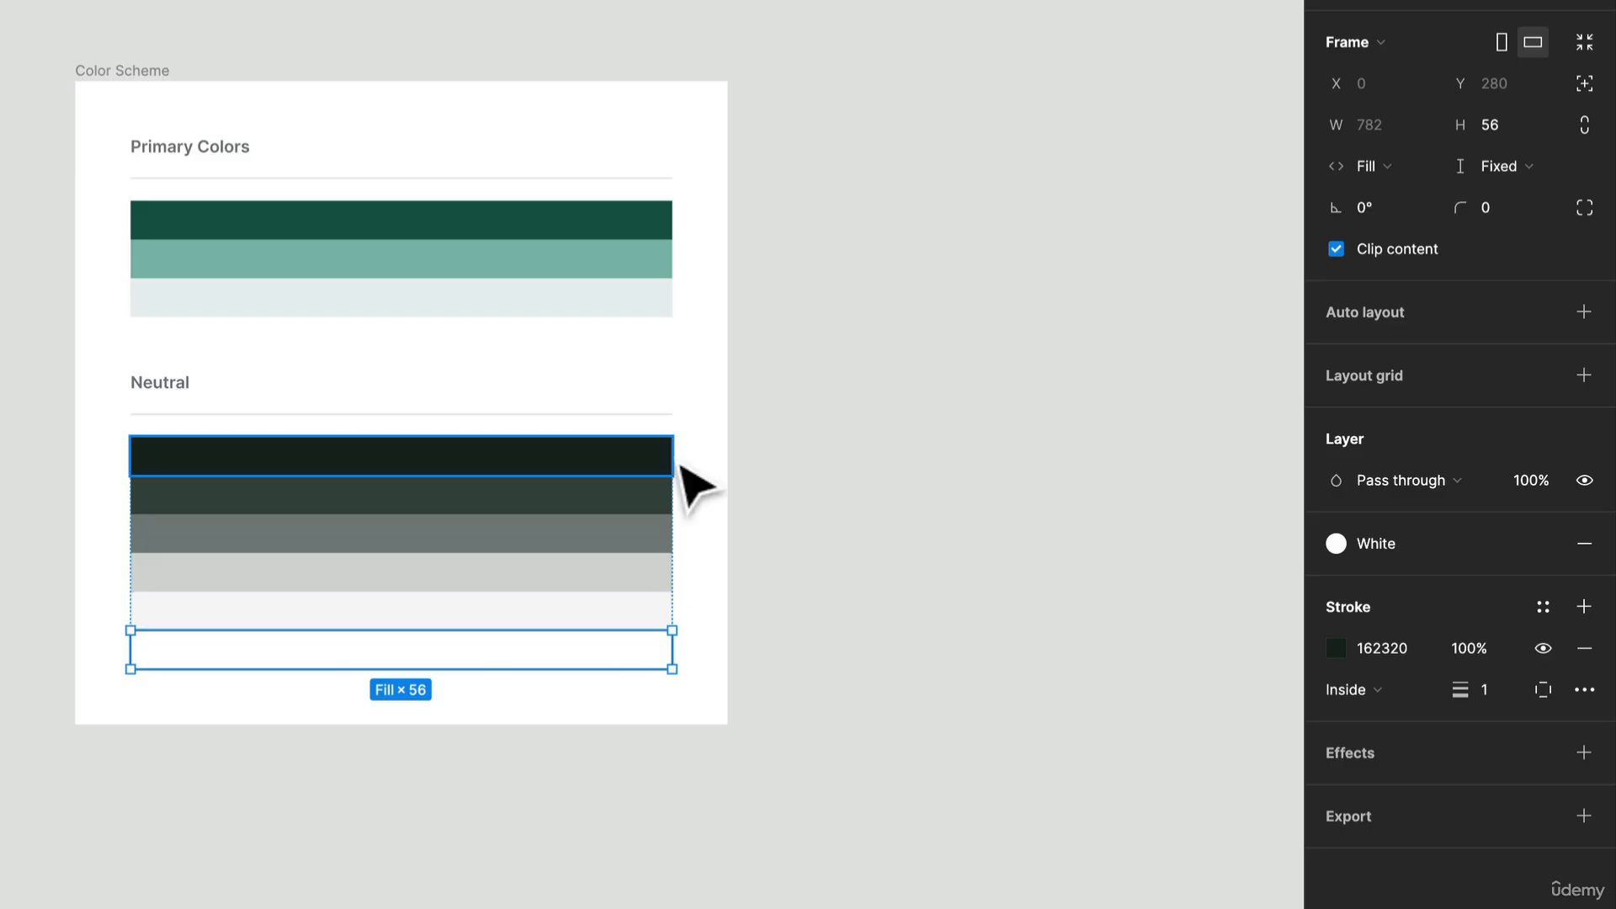
Step: Create a color style named 700 from the fill of the second-darkest swatch under Neutral
left_click(644, 487)
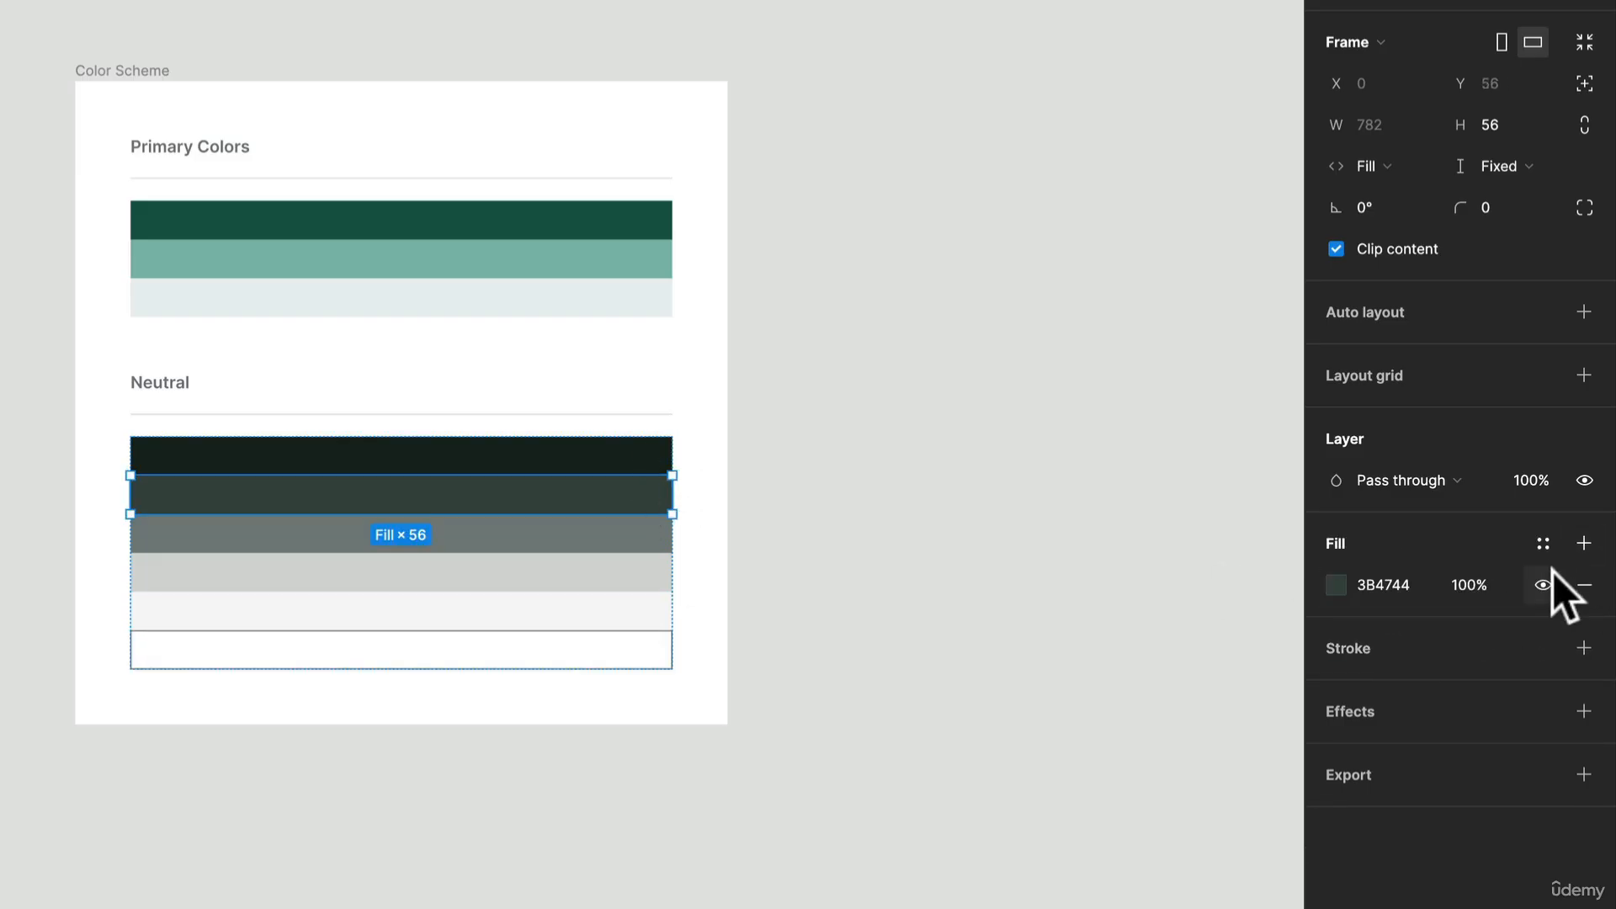
left_click(1557, 543)
left_click(1576, 589)
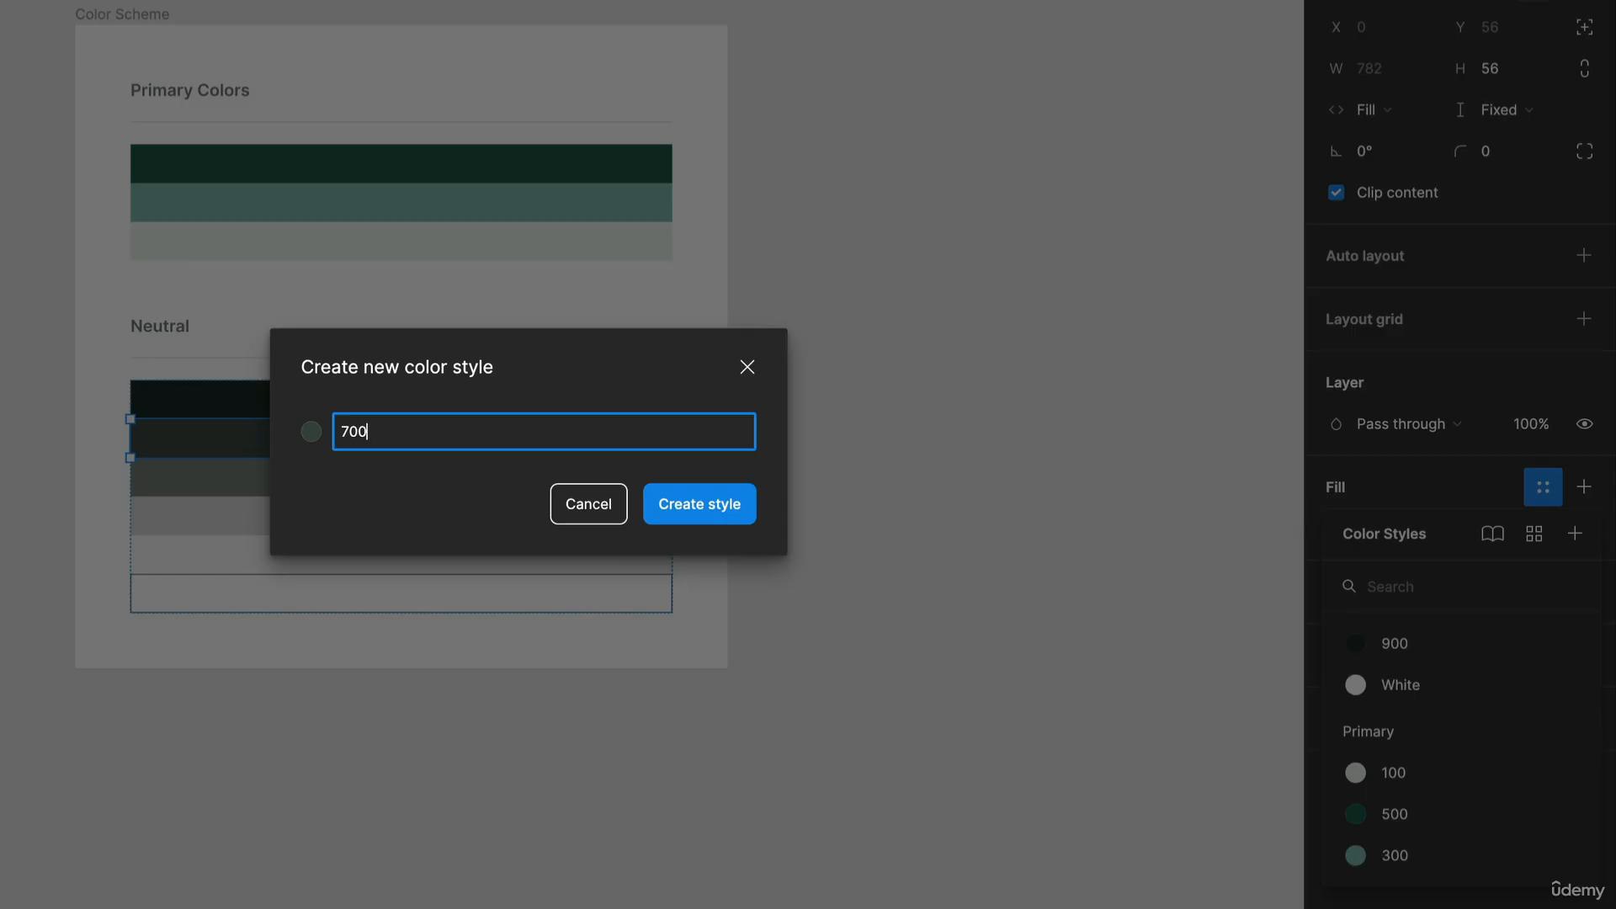
key("Return")
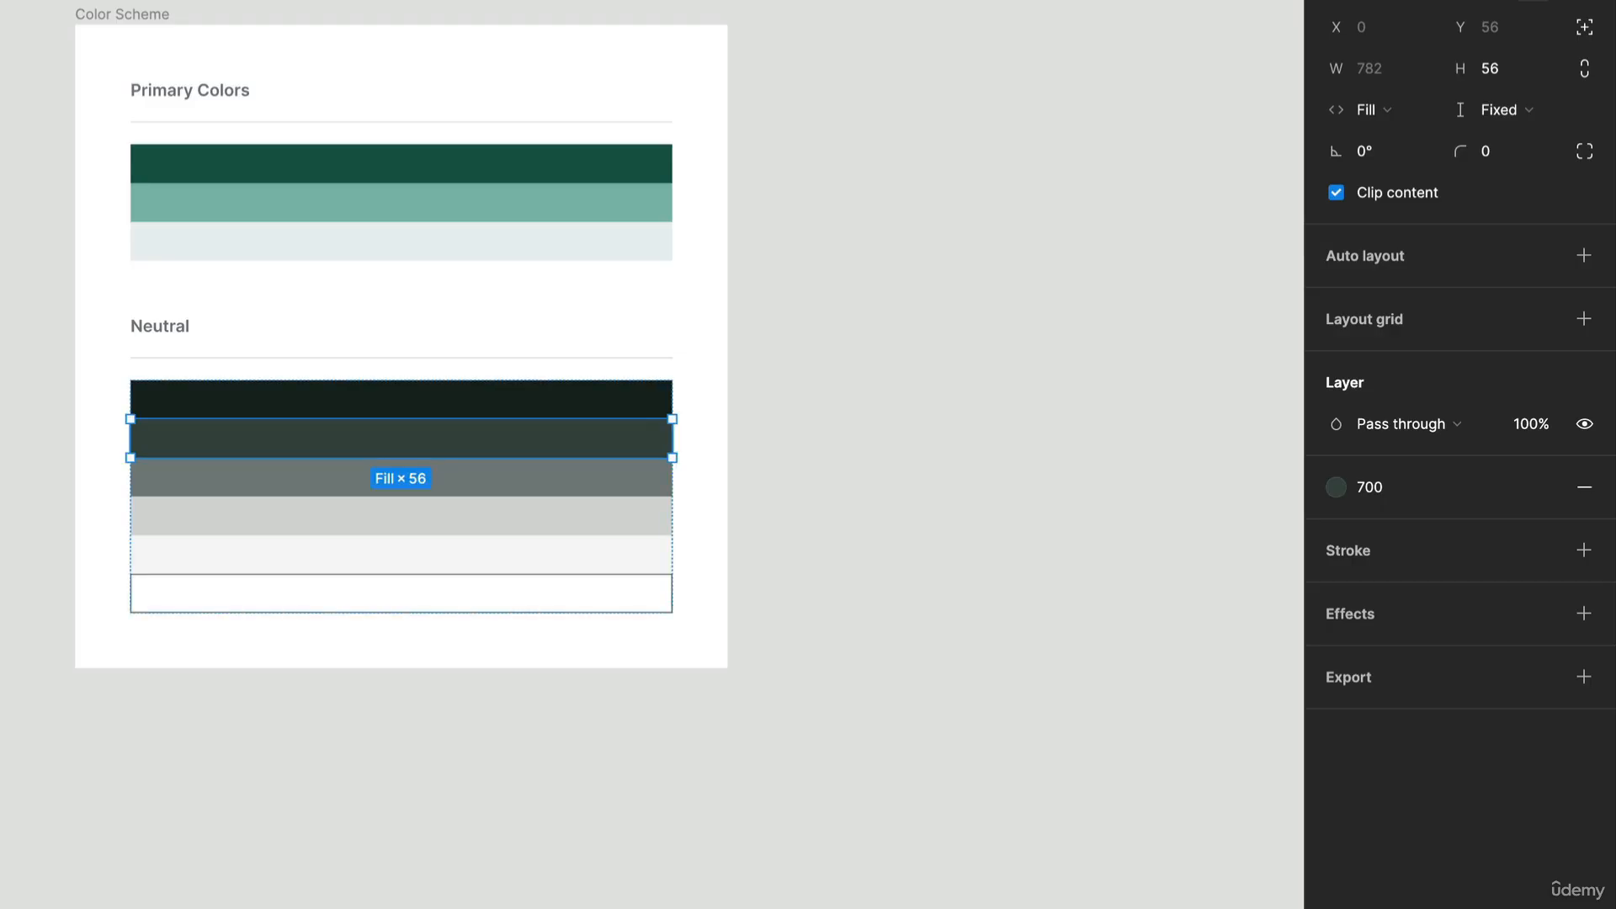
Step: Create a color style named 500 from the fill of the medium gray third swatch under Neutral
left_click(432, 486)
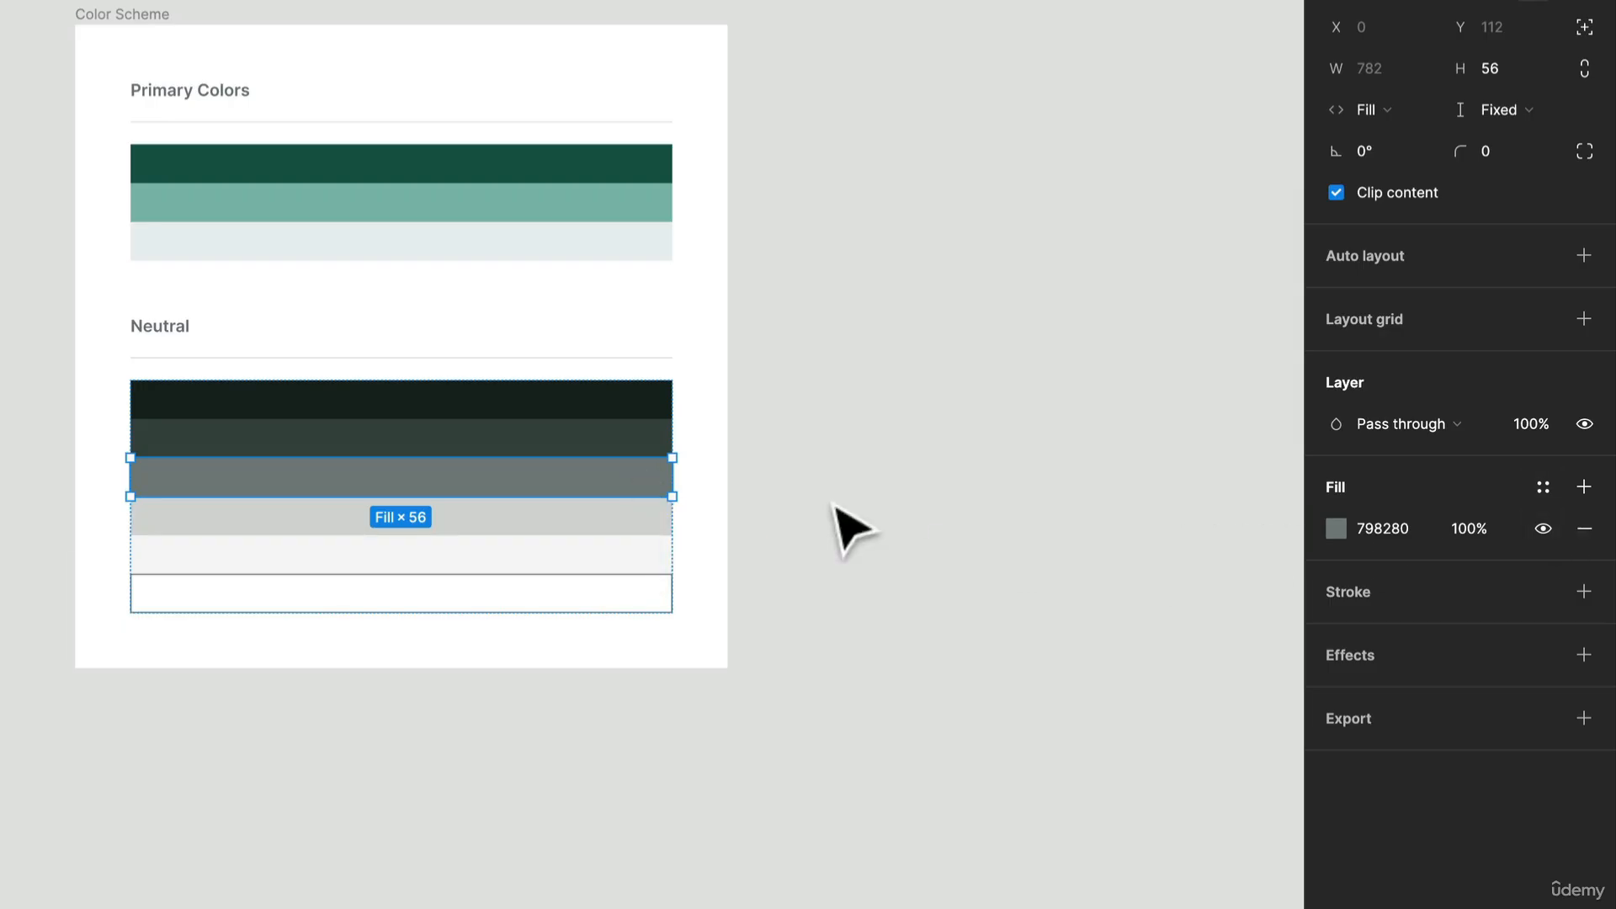
left_click(1547, 490)
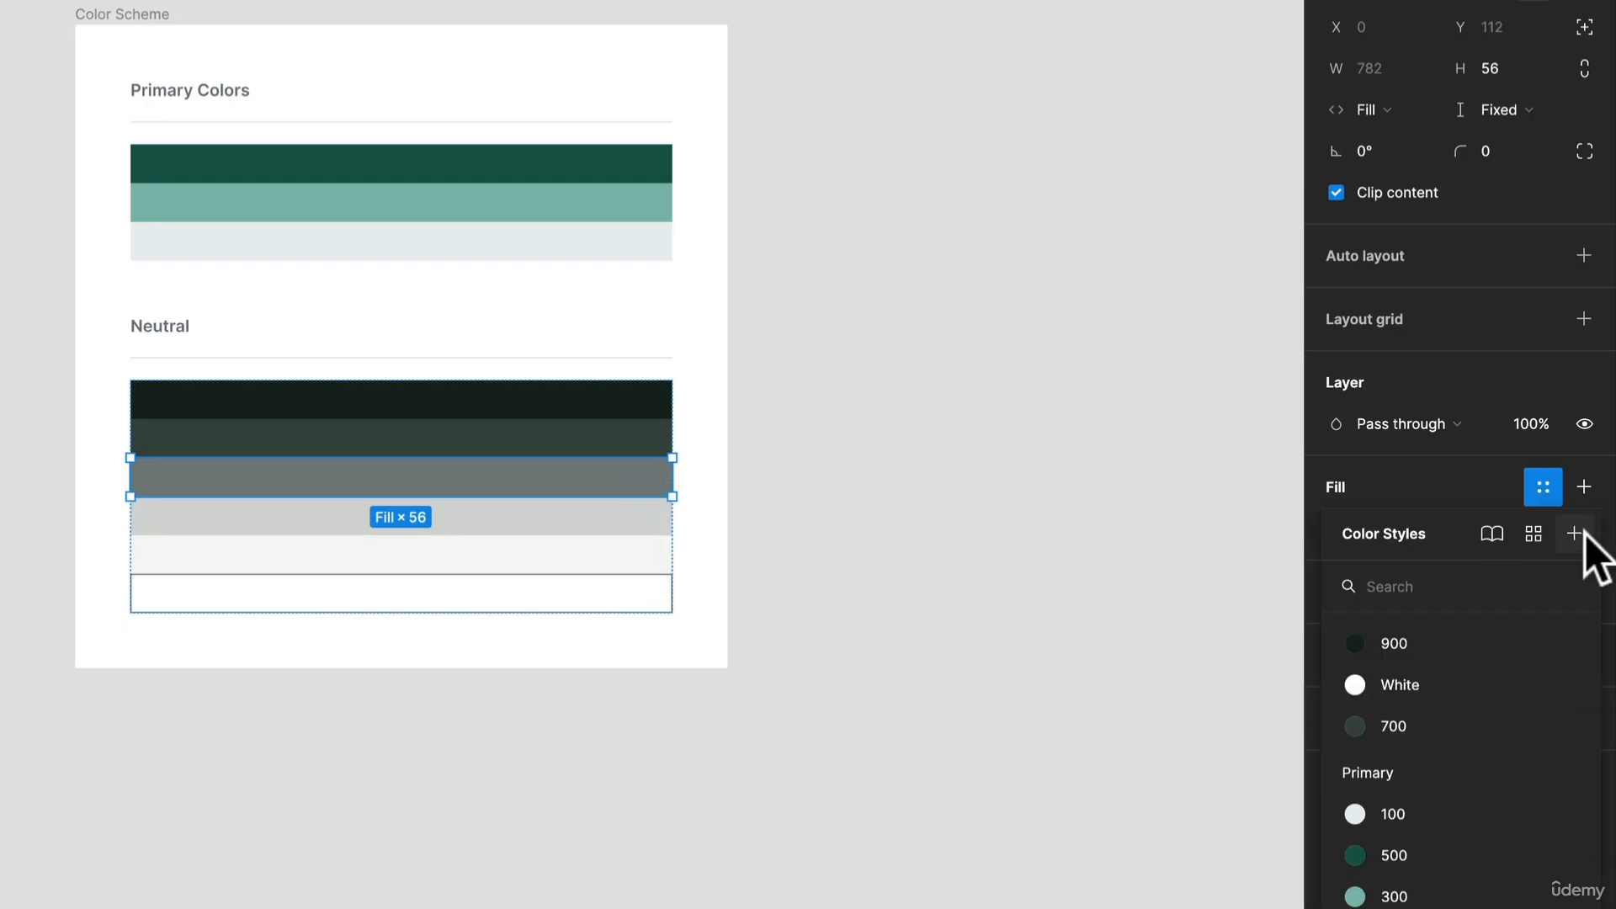
left_click(1582, 533)
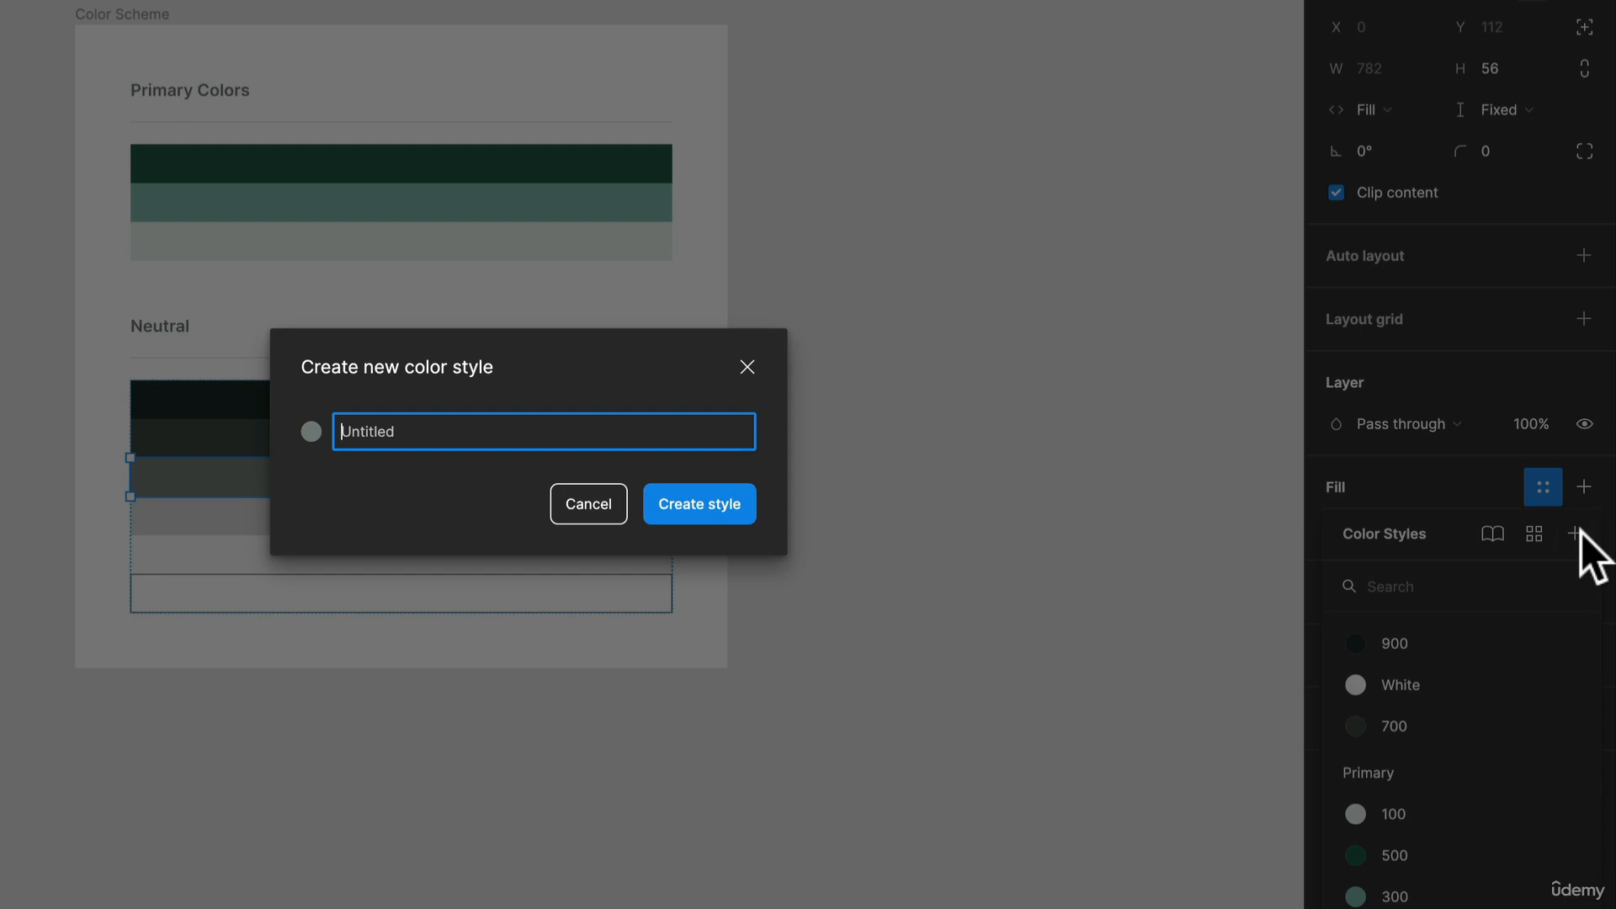
type("500")
key("Return")
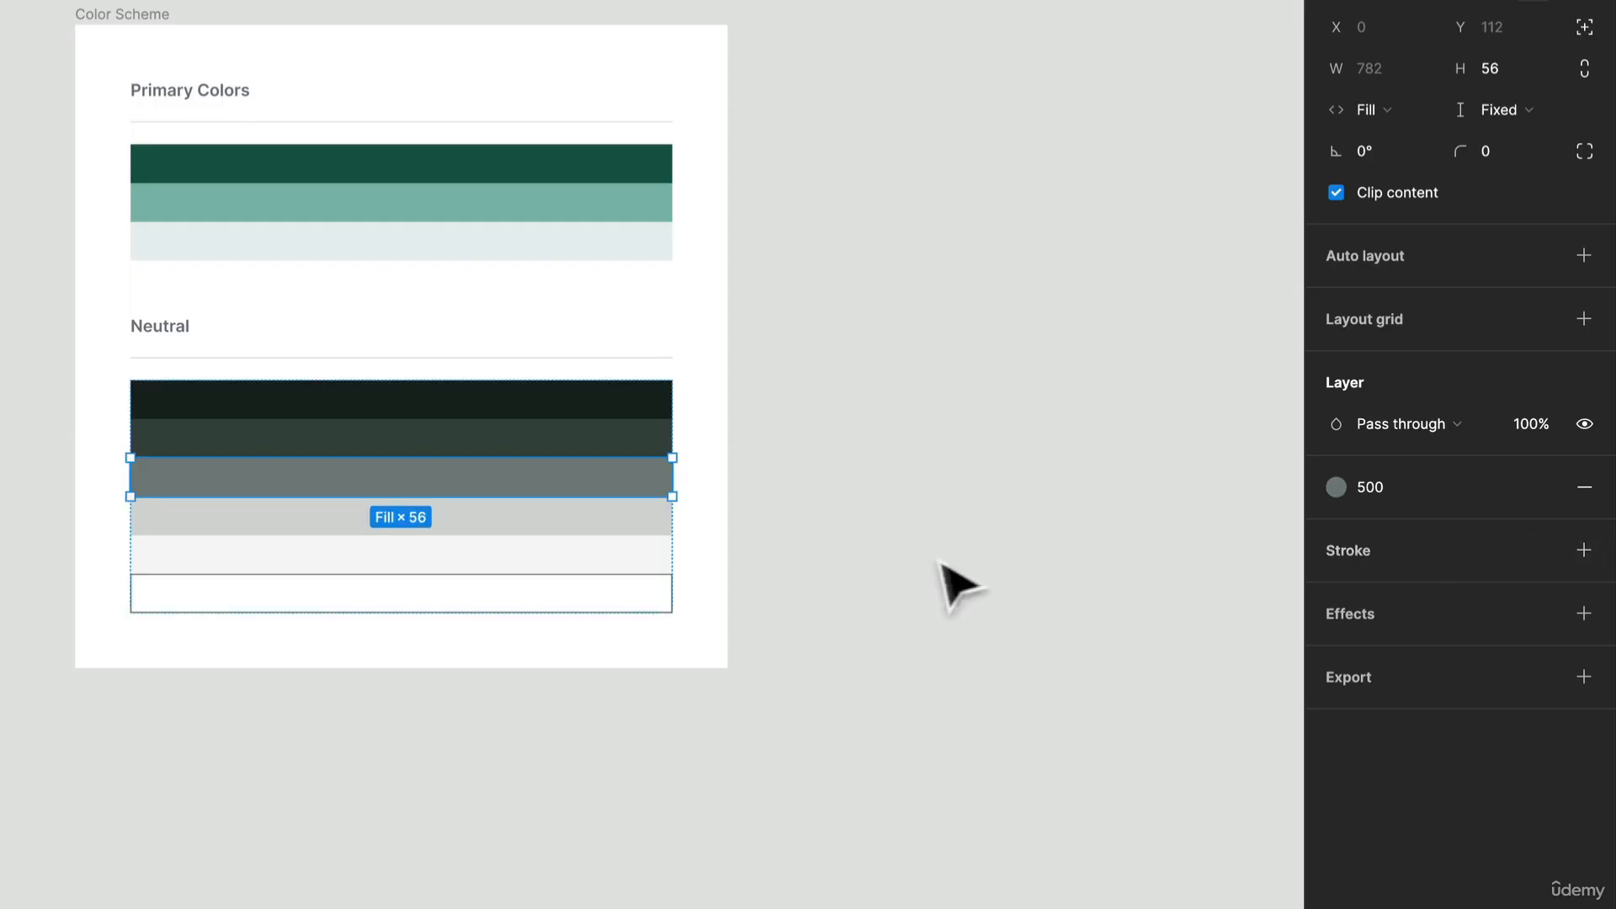
Step: Create a color style named 300 from the fill of the light gray fourth swatch under Neutral
left_click(636, 524)
left_click(1545, 487)
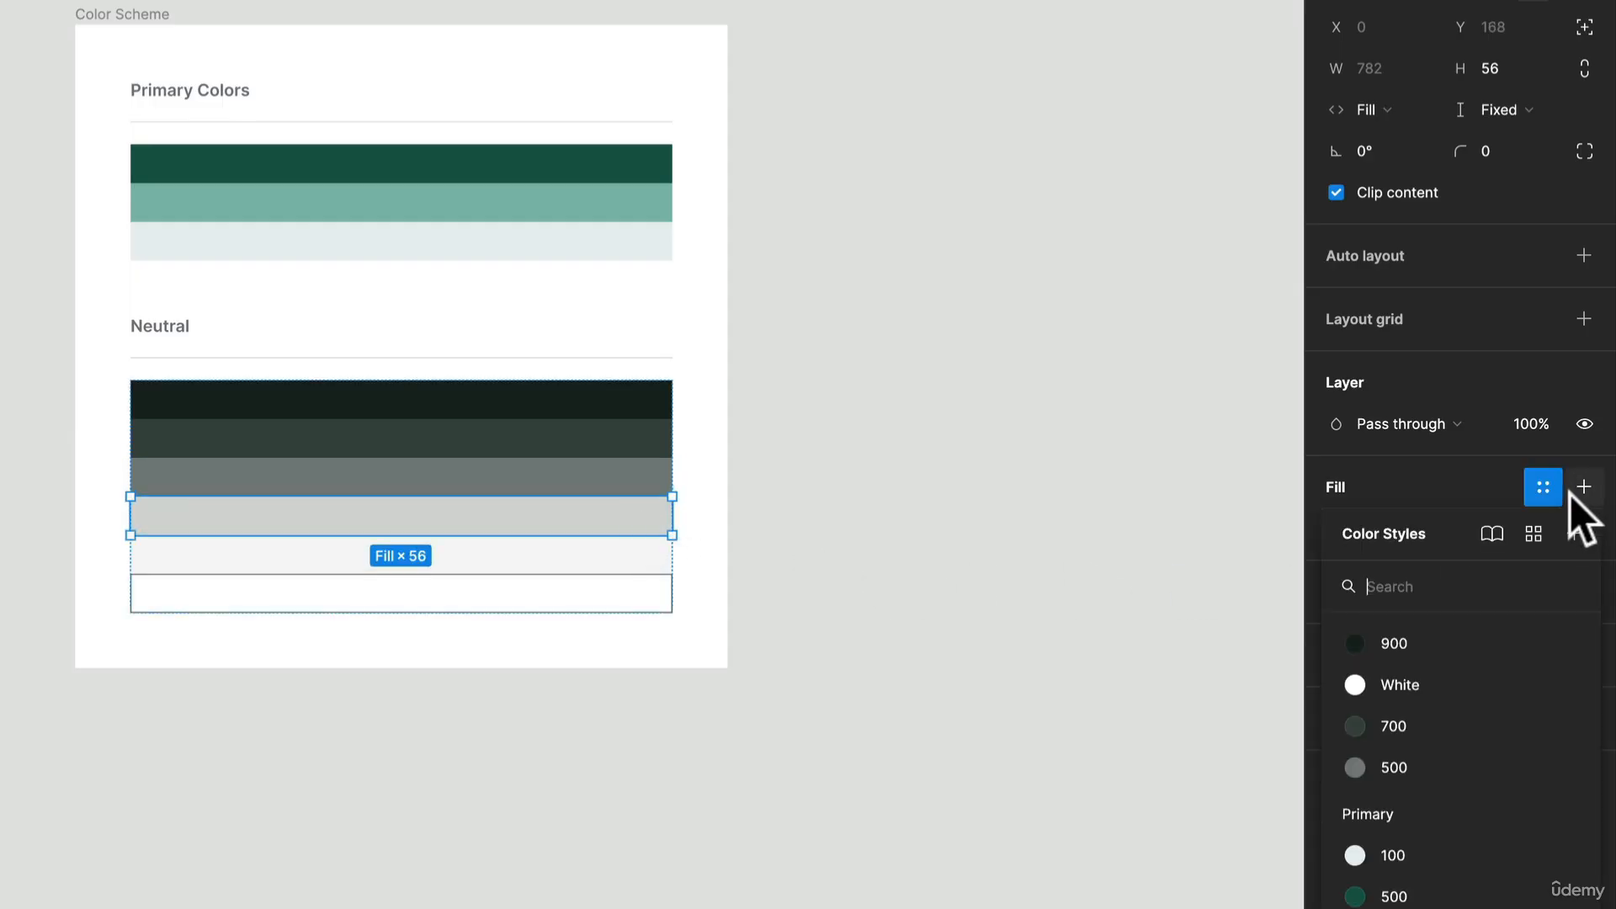
left_click(1575, 532)
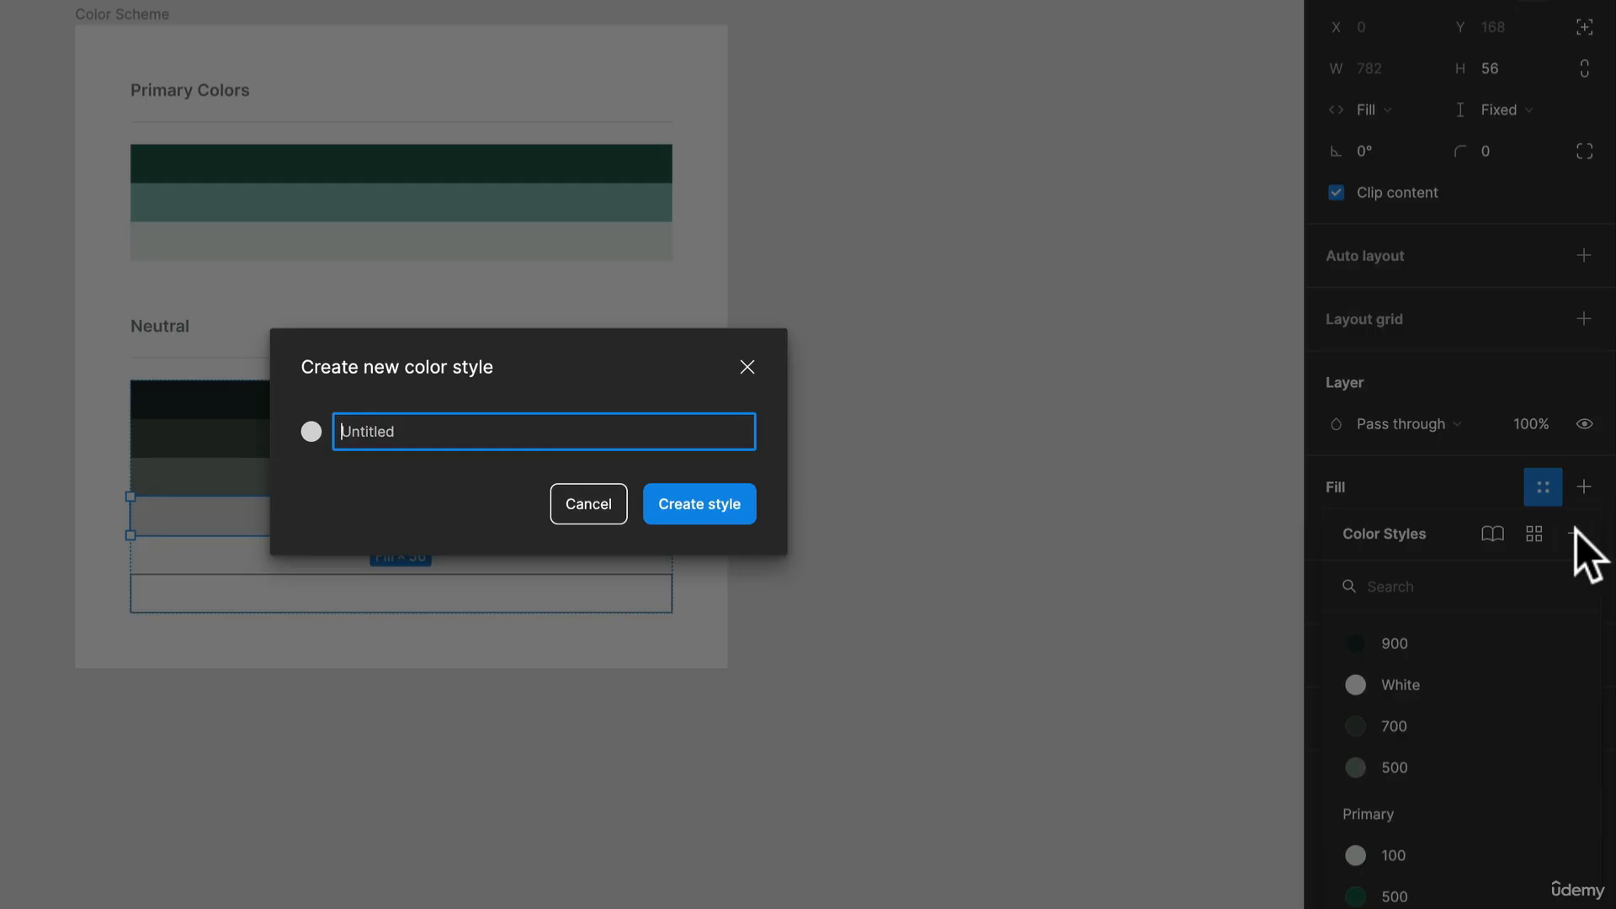
type("300")
key("Return")
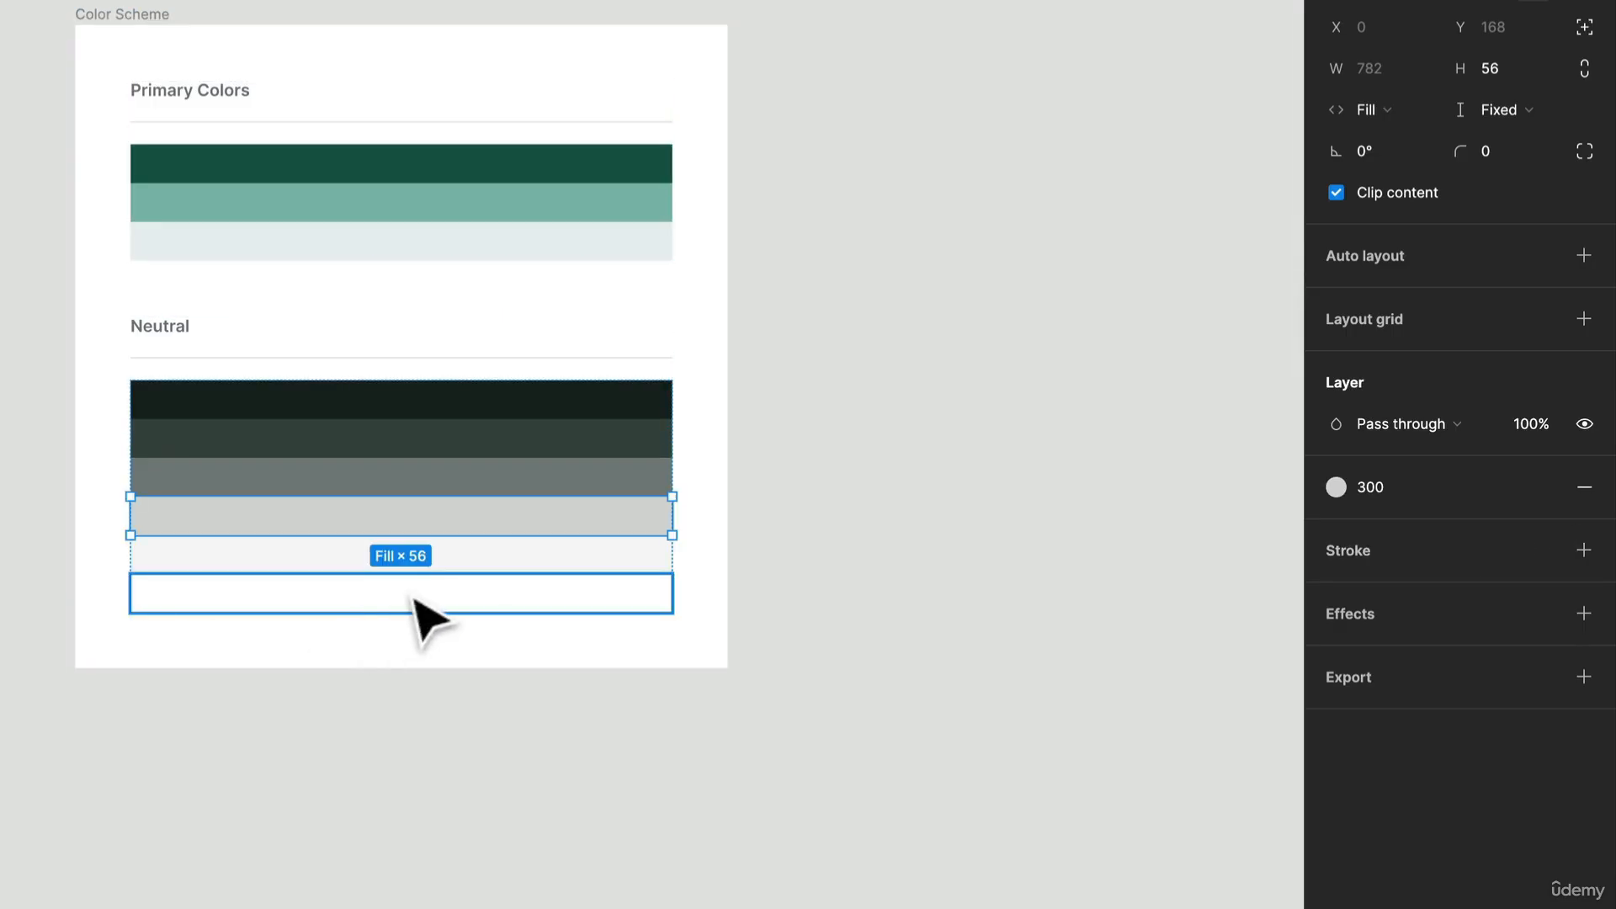
Step: Create a color style named 100 from the fill of the very light fifth swatch under Neutral
left_click(443, 562)
left_click(1541, 436)
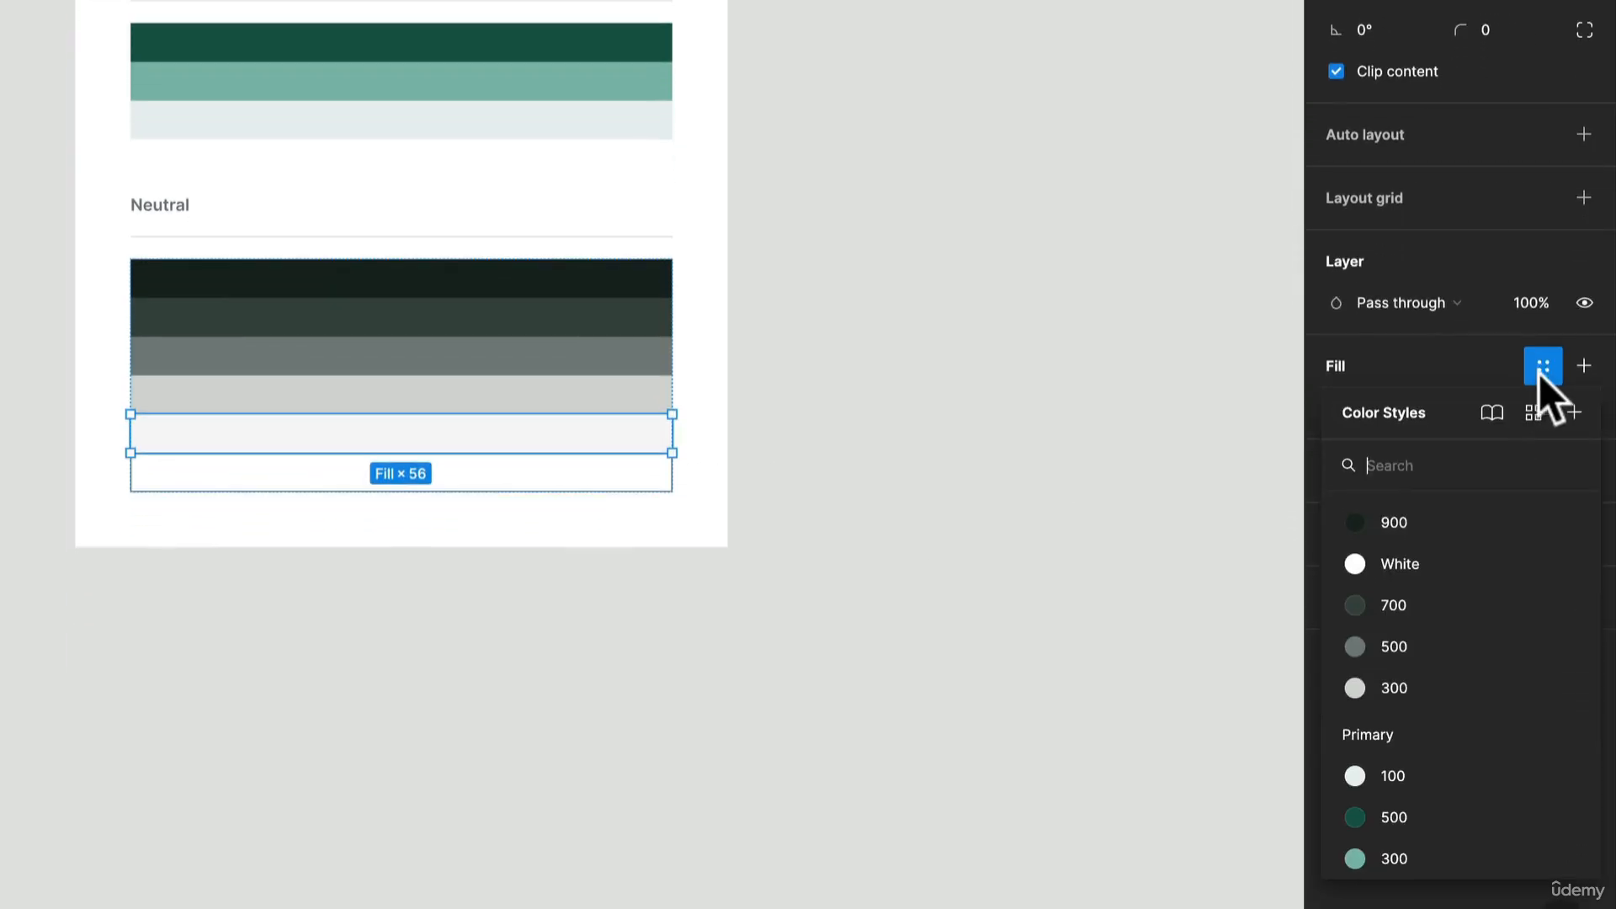
left_click(1569, 408)
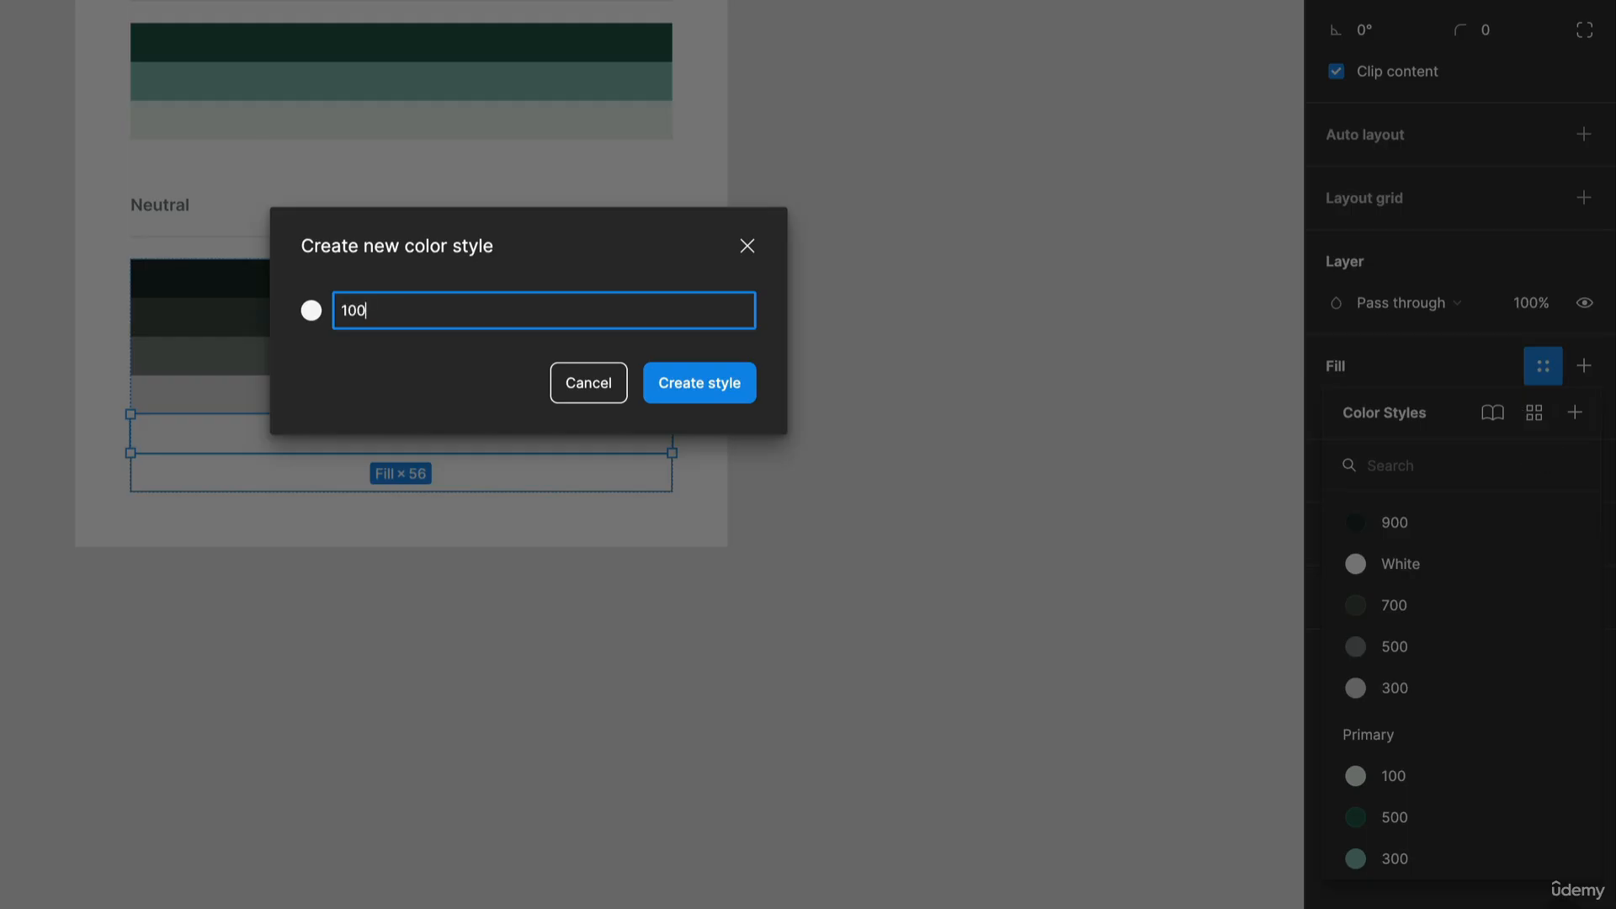
key("Return")
Step: Group the ungrouped 900, White, 700, 500, 300 and 100 color styles into a folder named Neutrals, and move White to the folder's end
left_click(1201, 310)
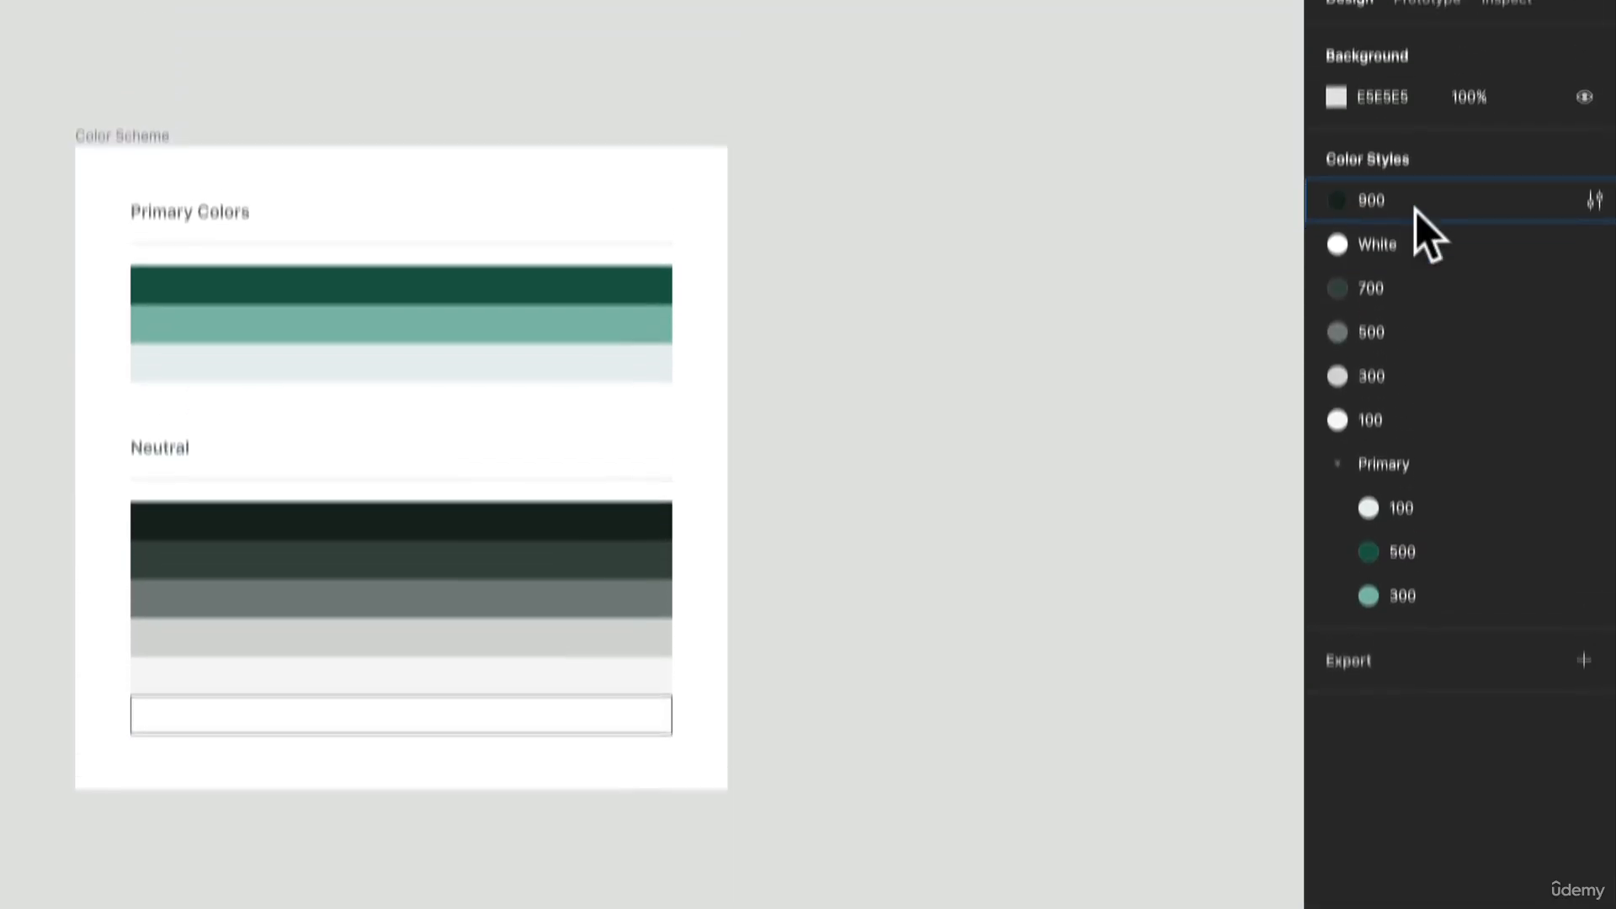
left_click(1417, 207)
left_click(1390, 411, "shift")
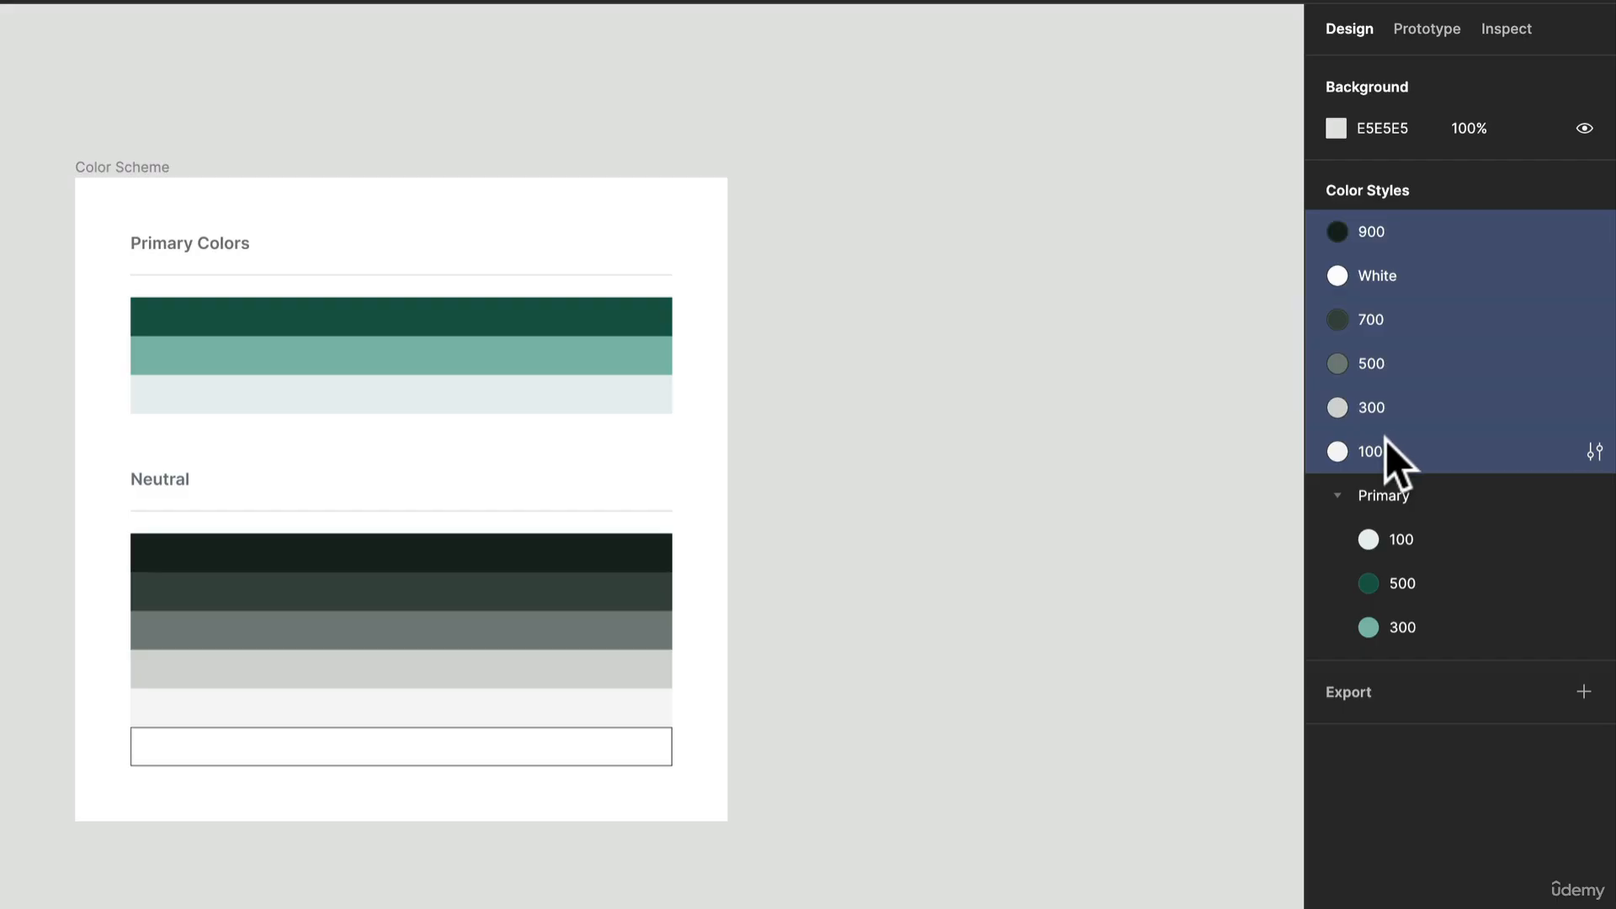
left_click(1427, 533)
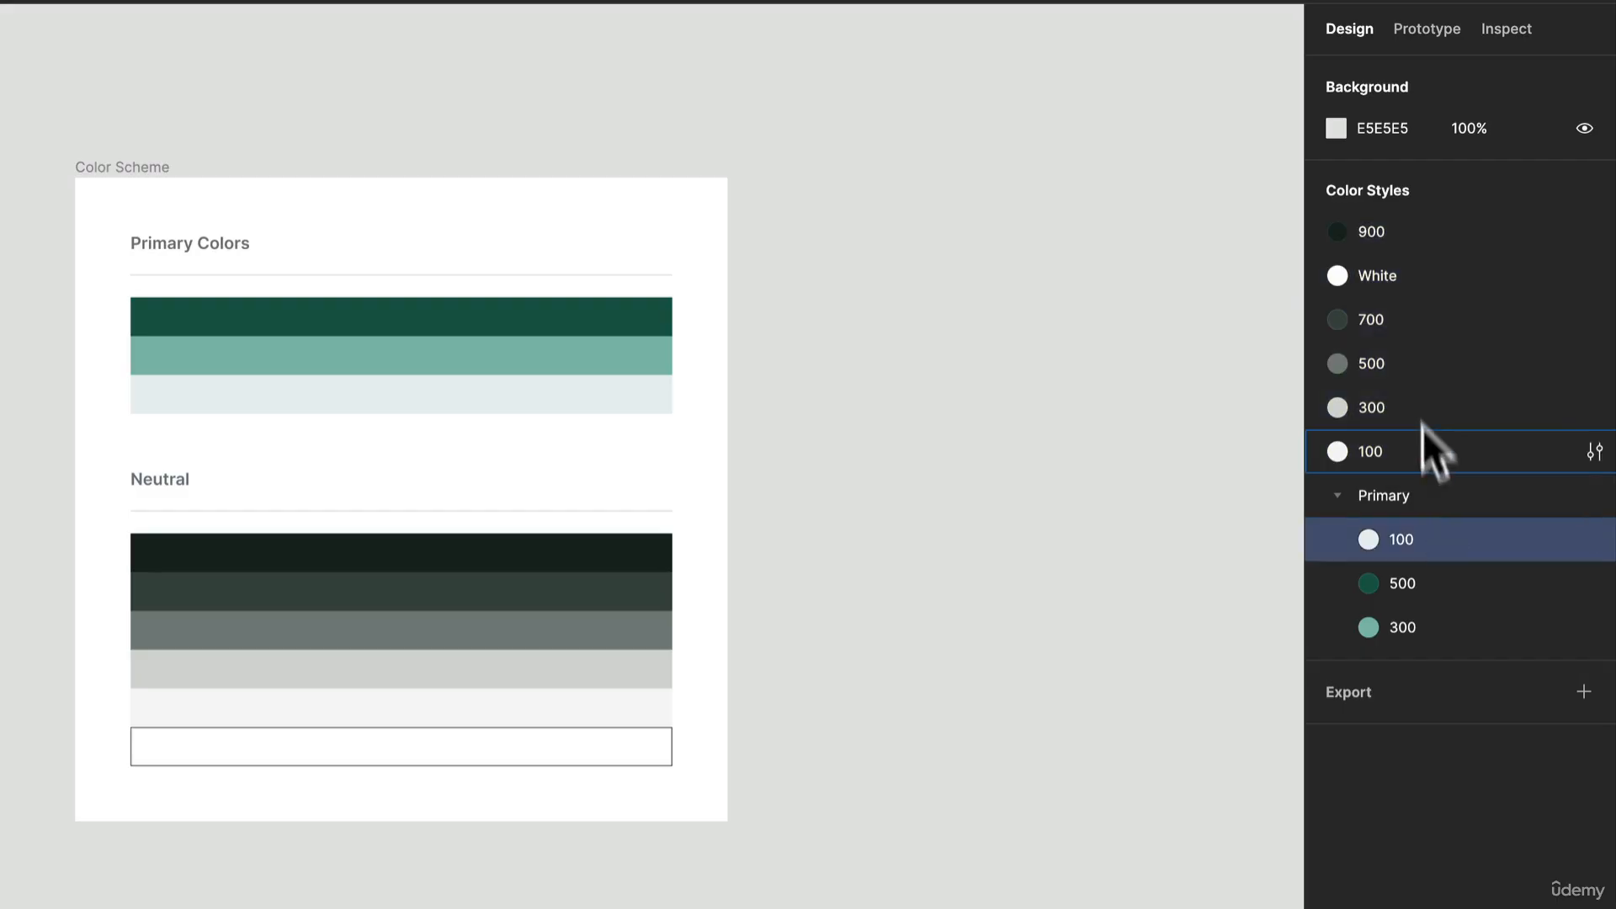
left_click(1442, 227)
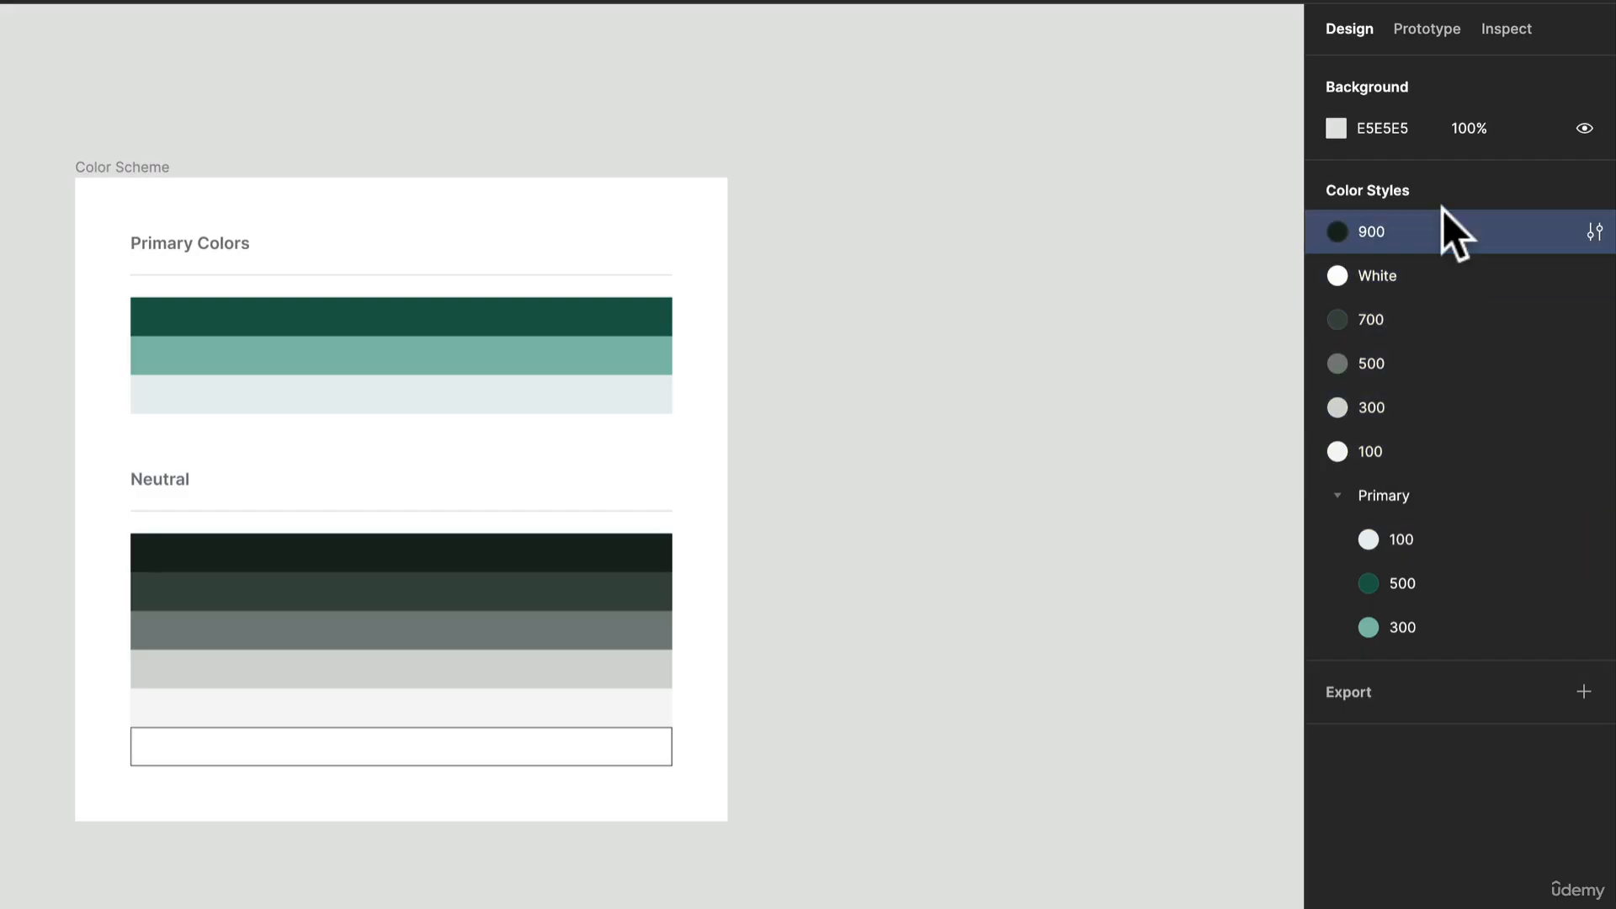
left_click(1408, 439, "shift")
right_click(1458, 294)
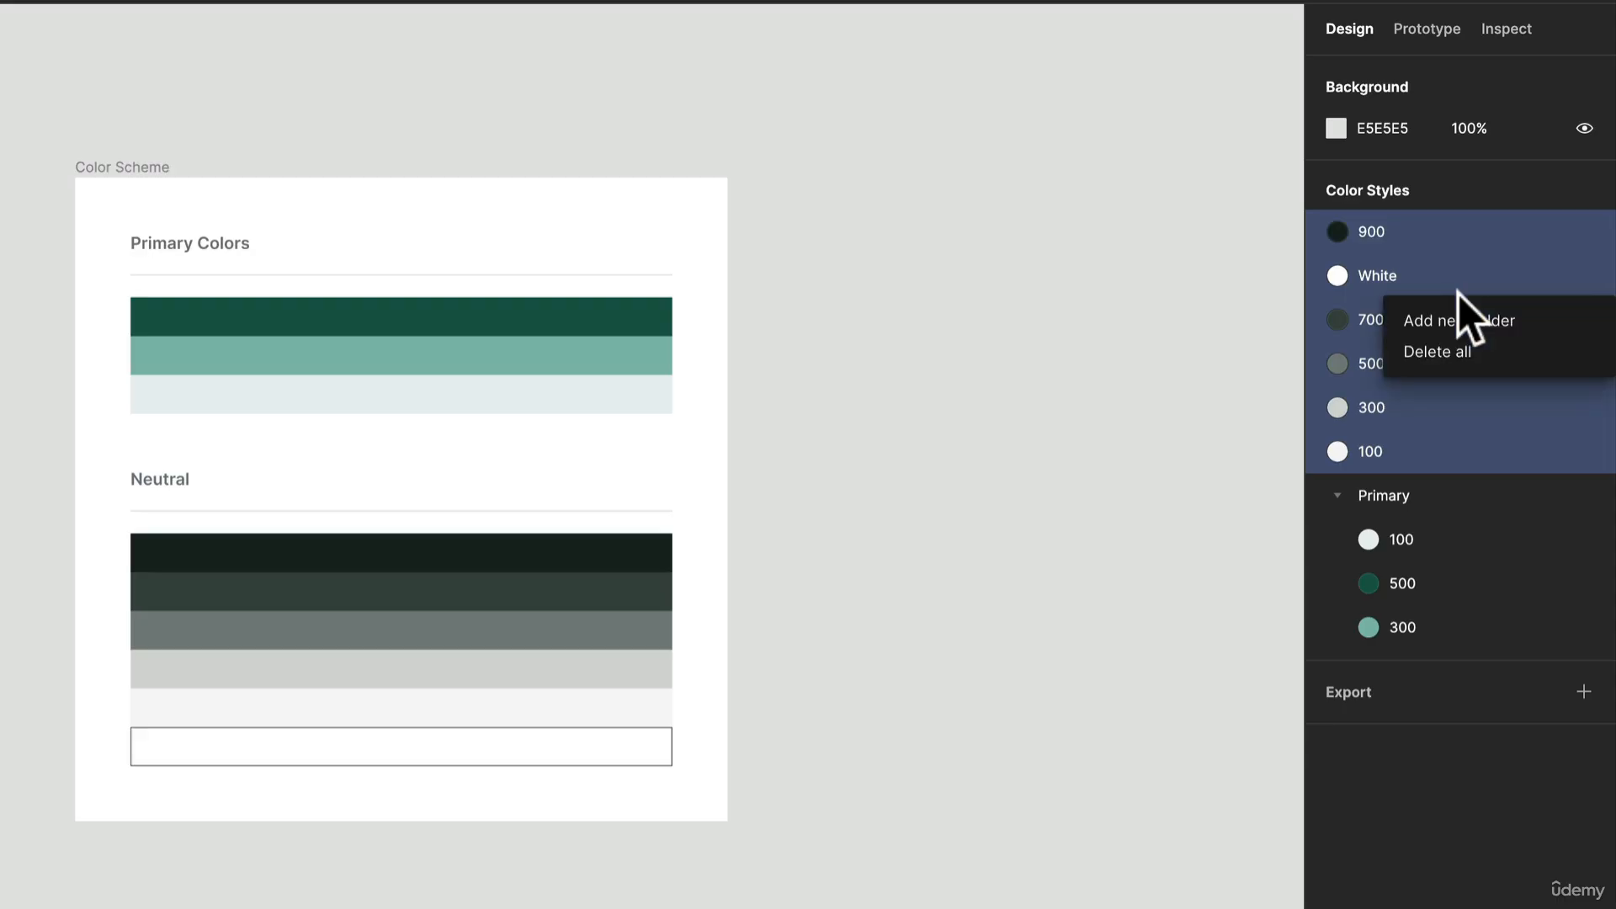
left_click(1466, 319)
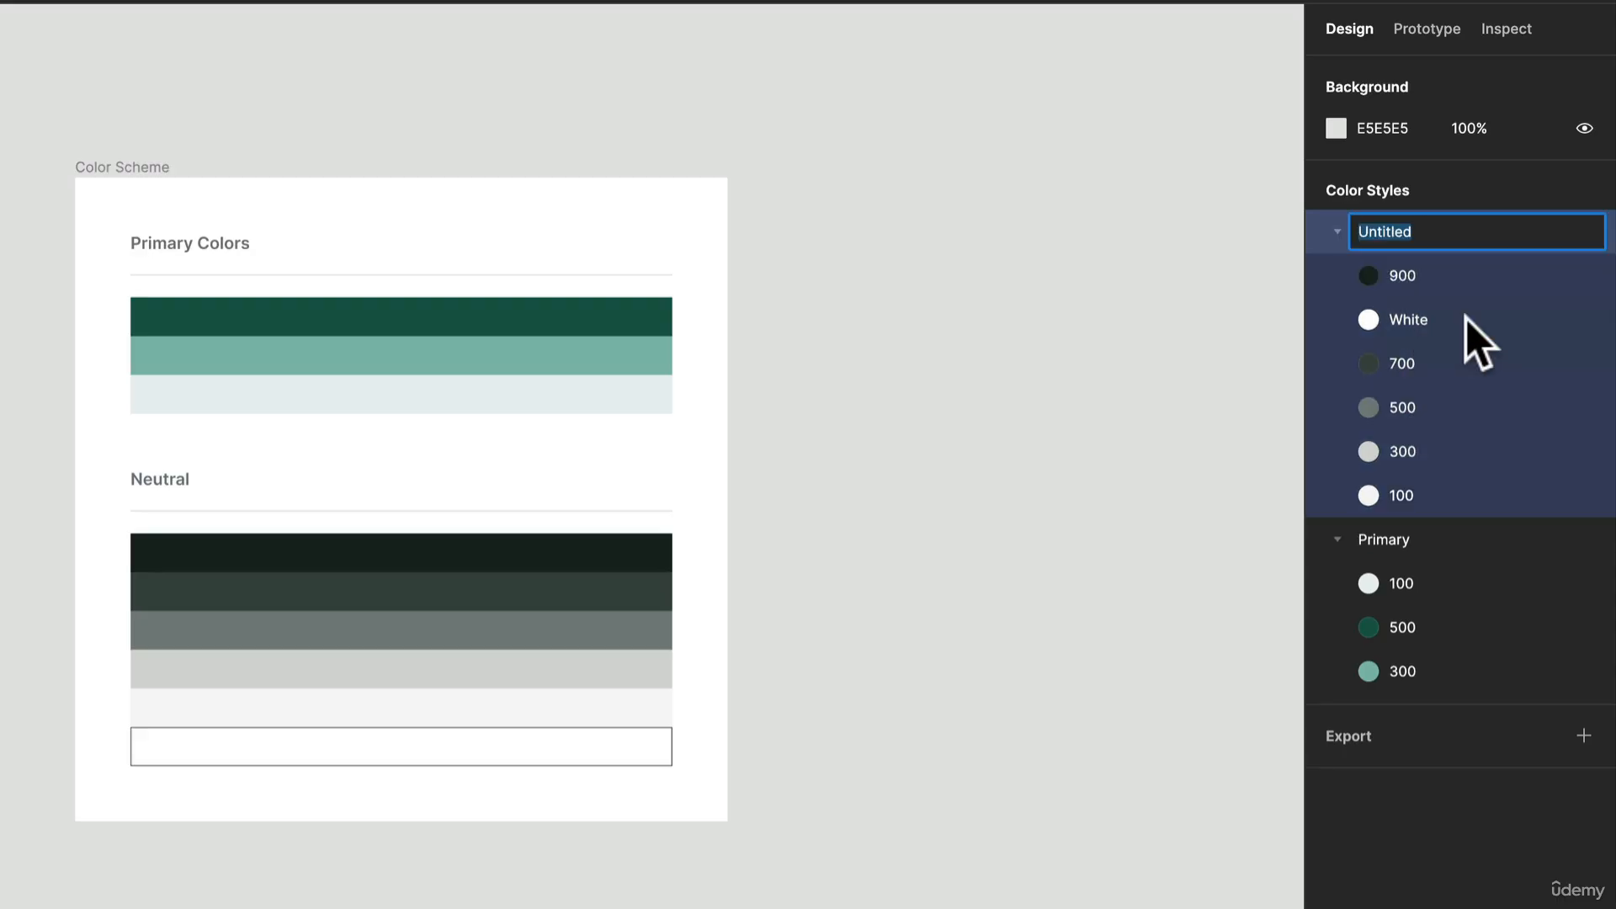
type("Neutrals")
key("Return")
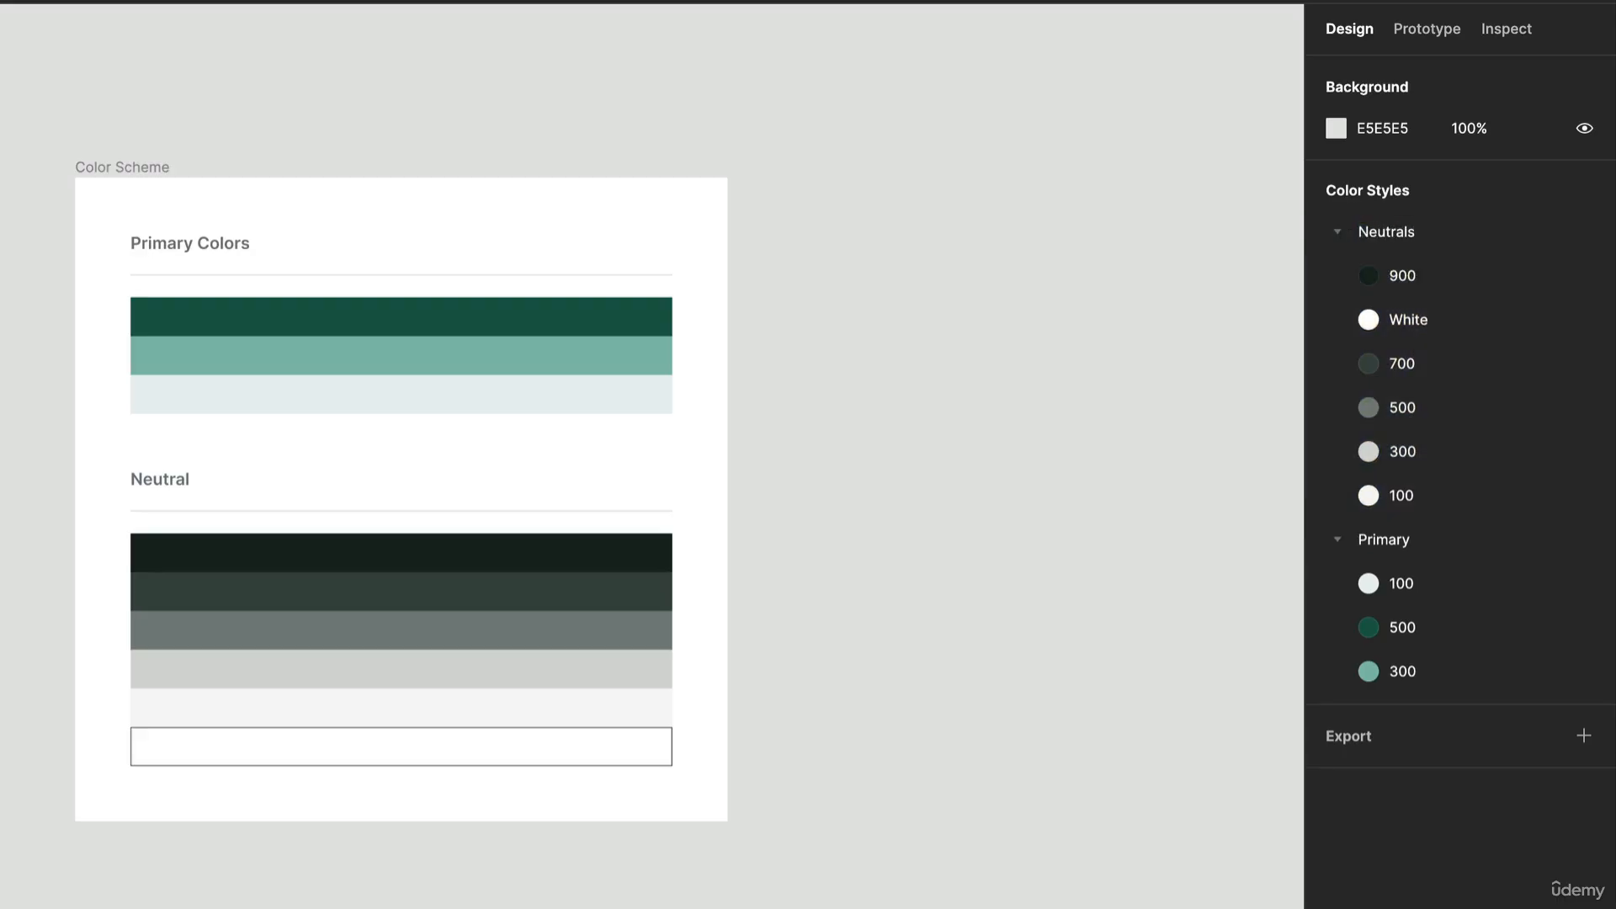
left_click_drag(1453, 315, 1454, 527)
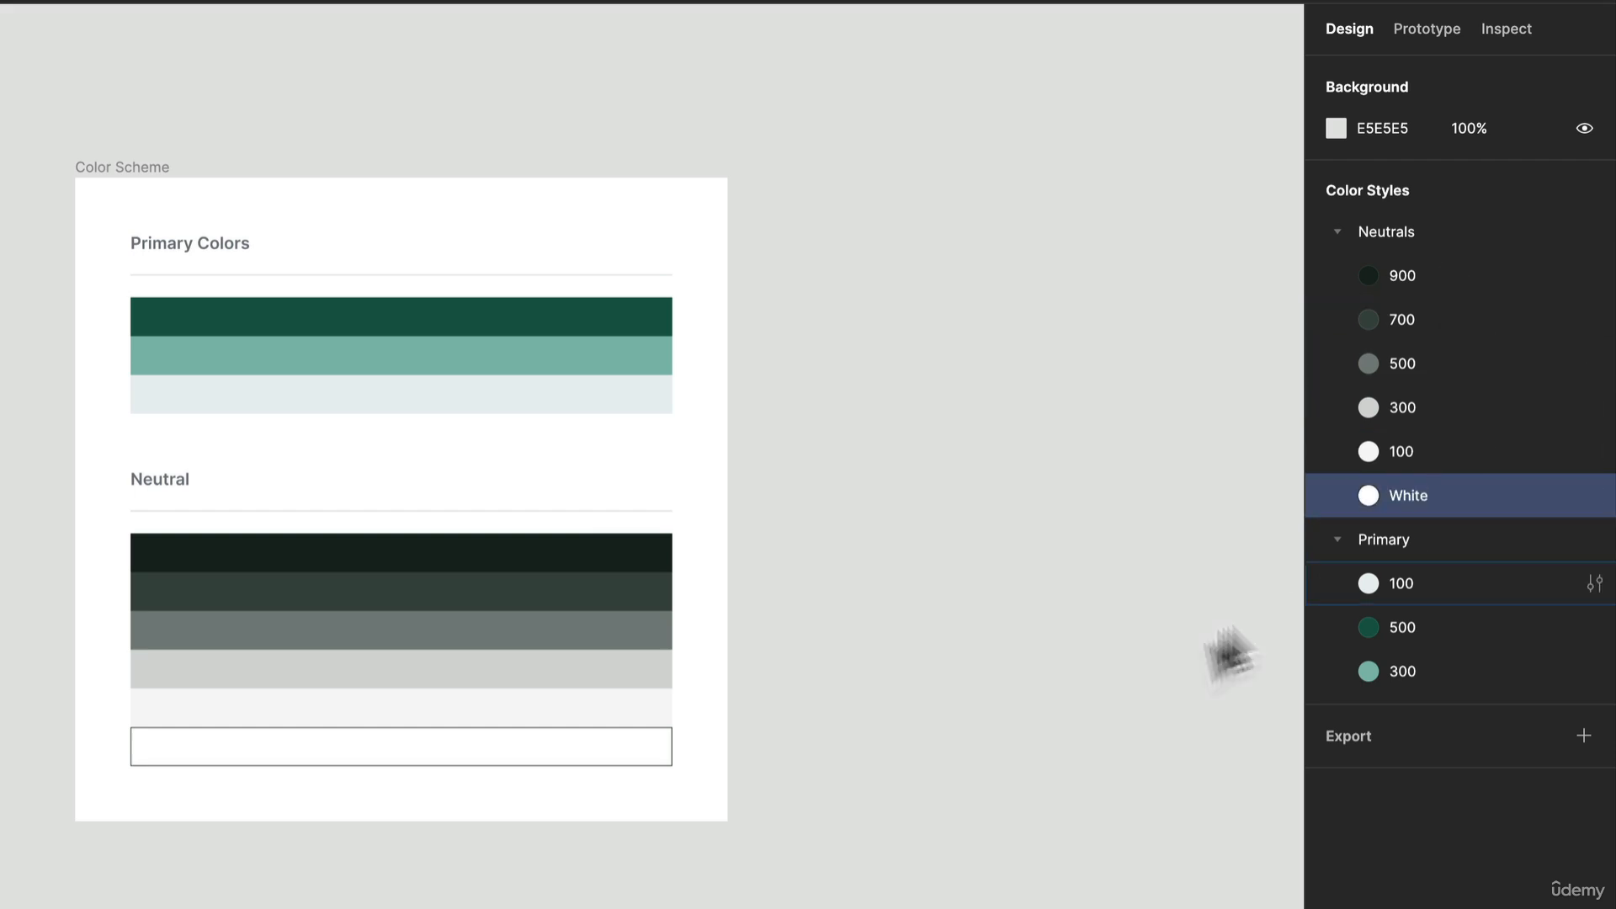
left_click(1058, 664)
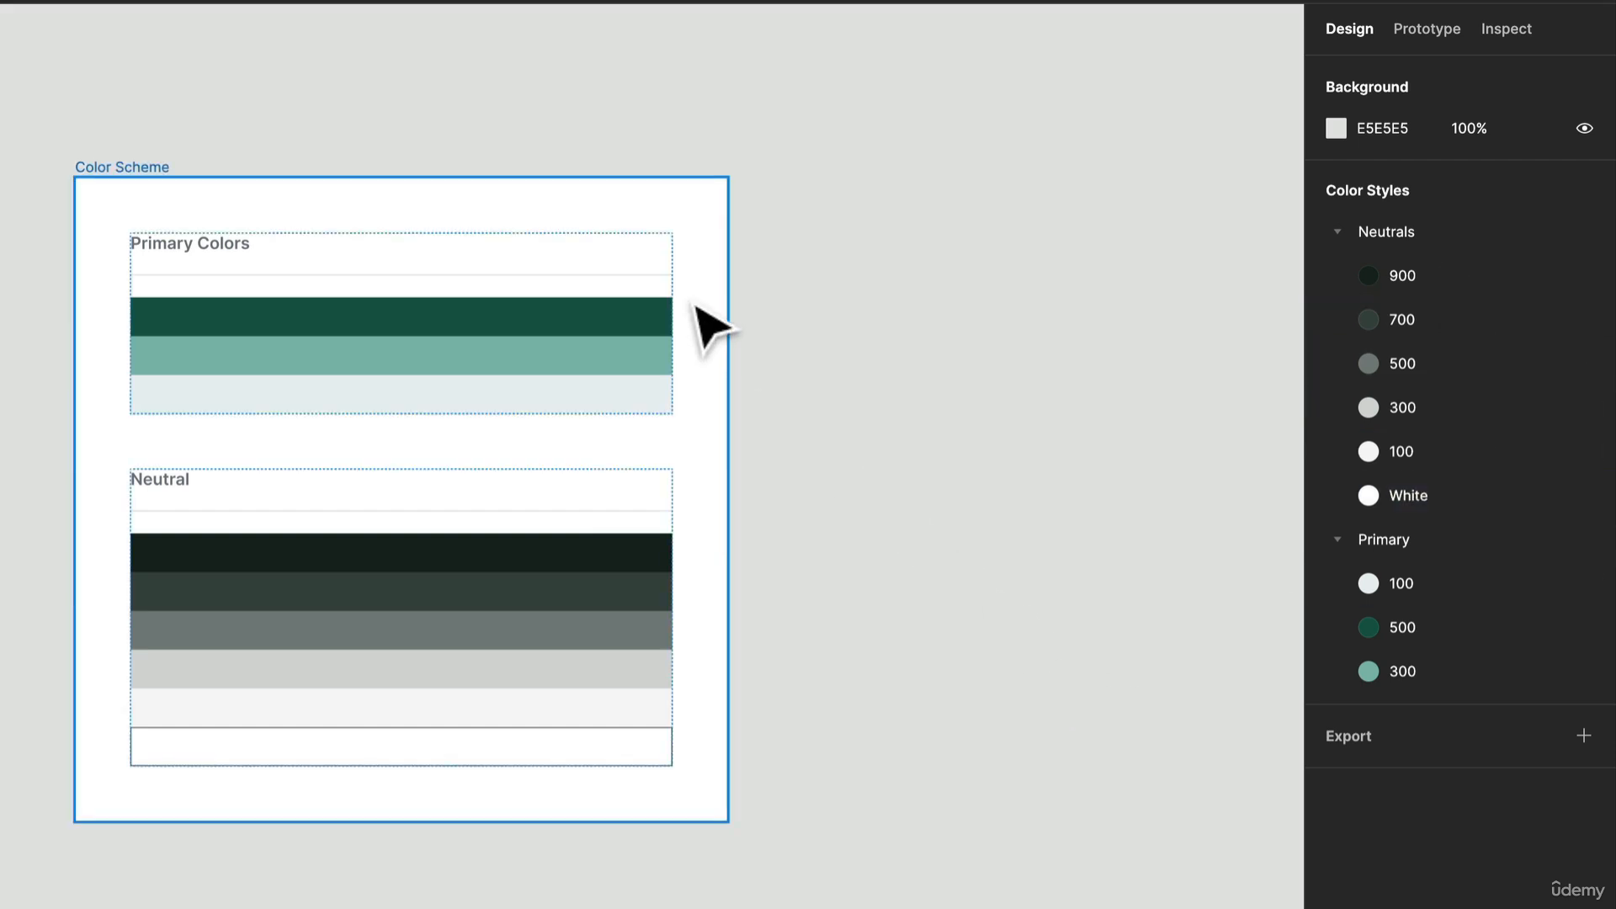
Step: Export all styles with the Style Manager plugin to a new collection named Monochromatic Color Palette
right_click(879, 265)
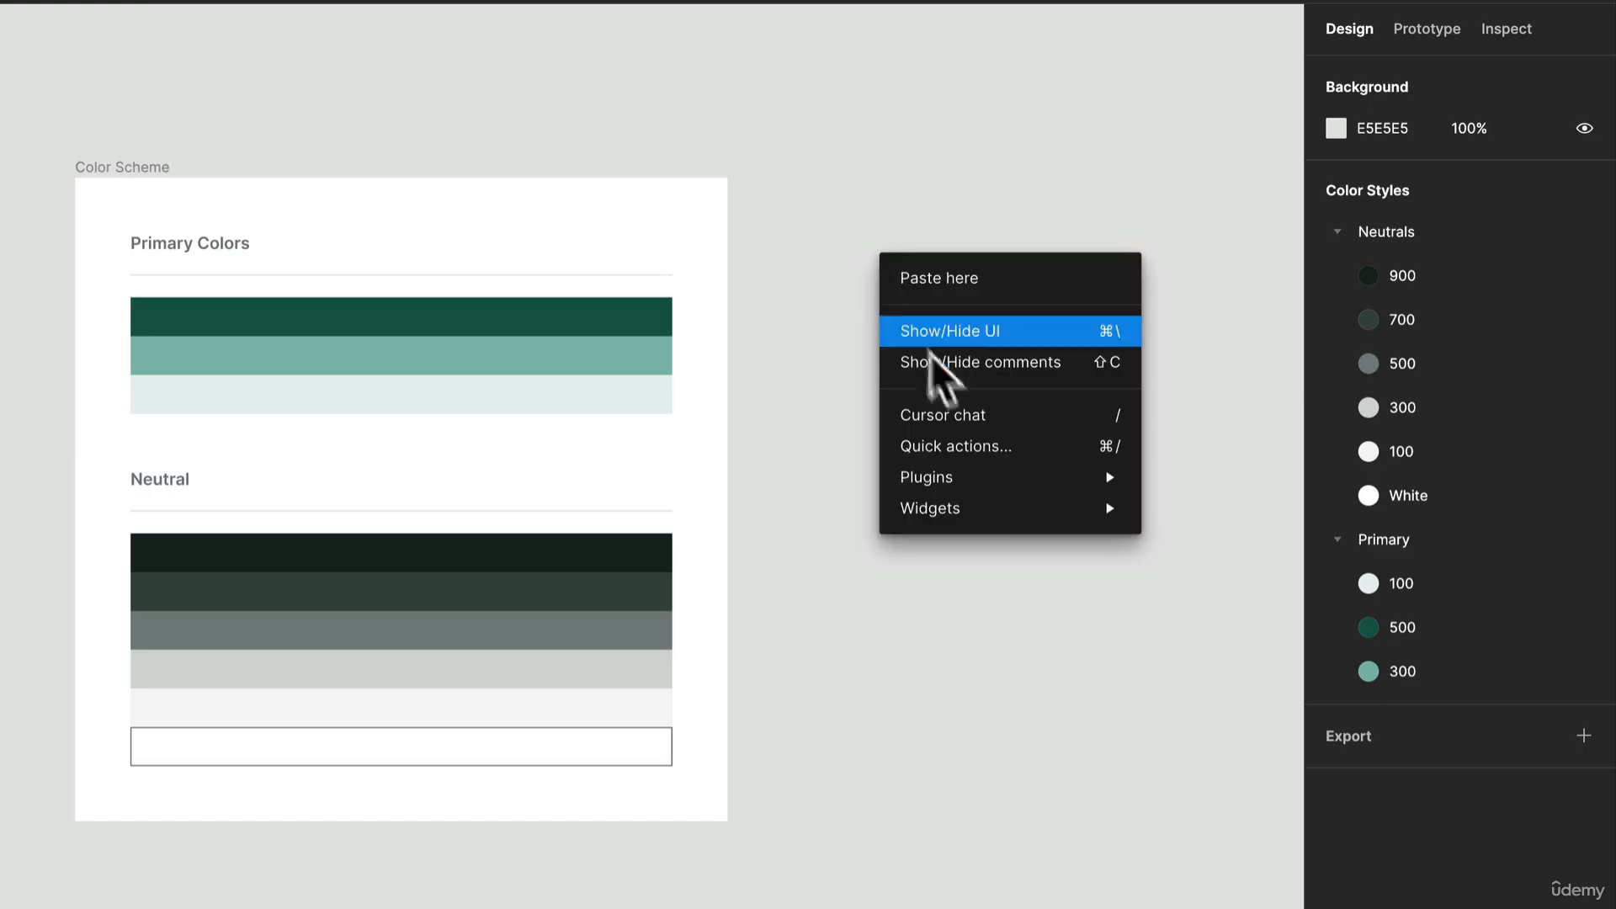
mouse_move(980, 462)
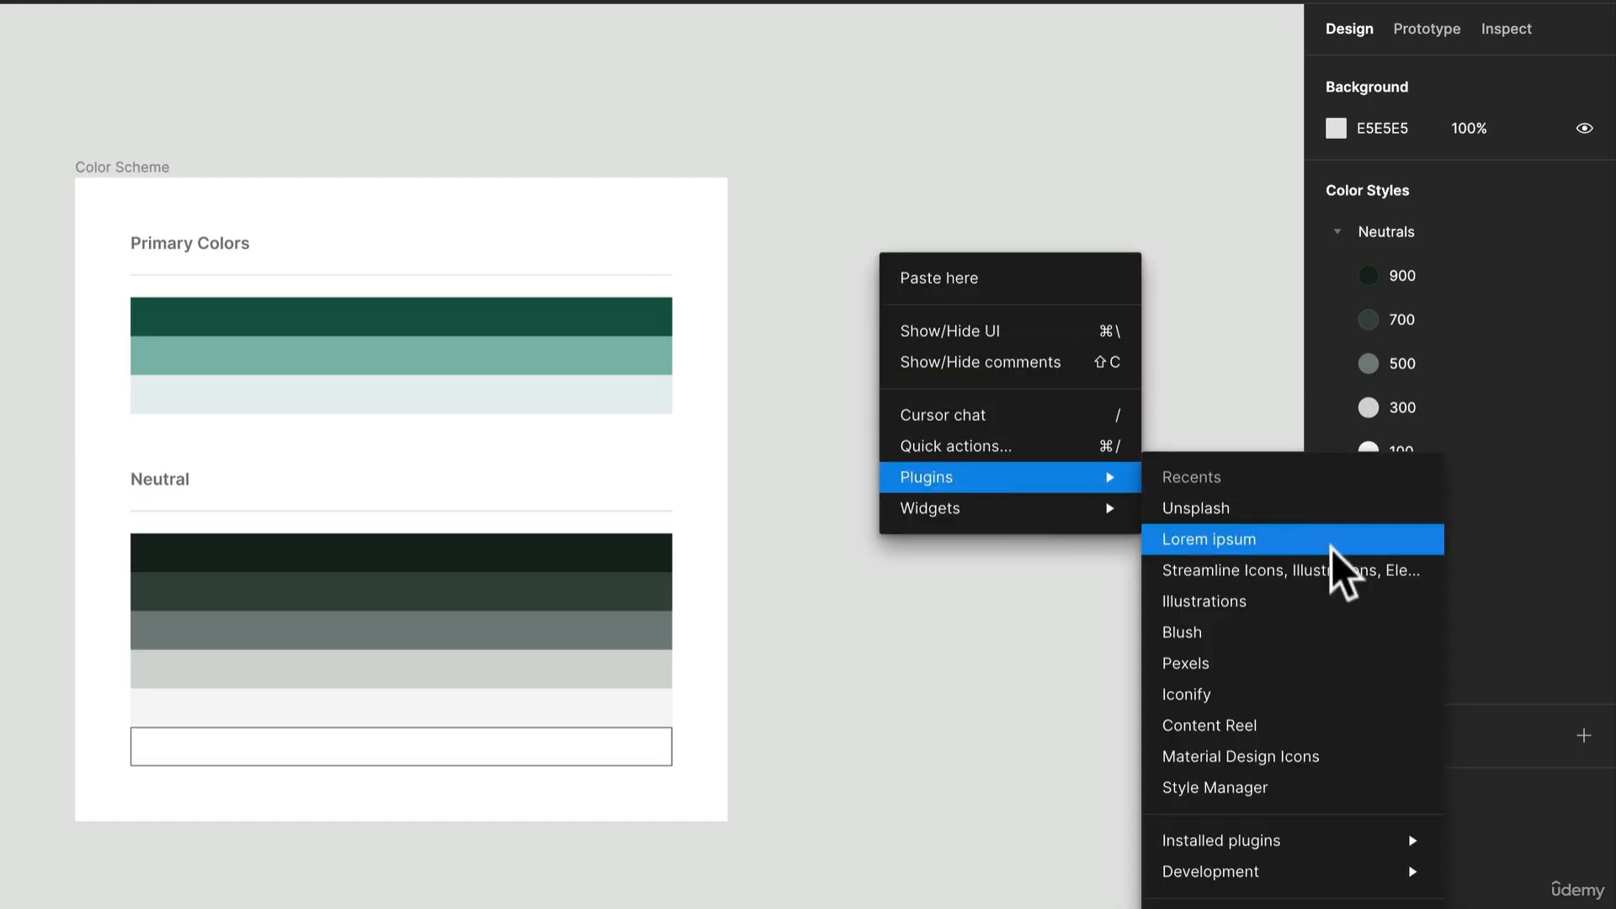
left_click(1287, 787)
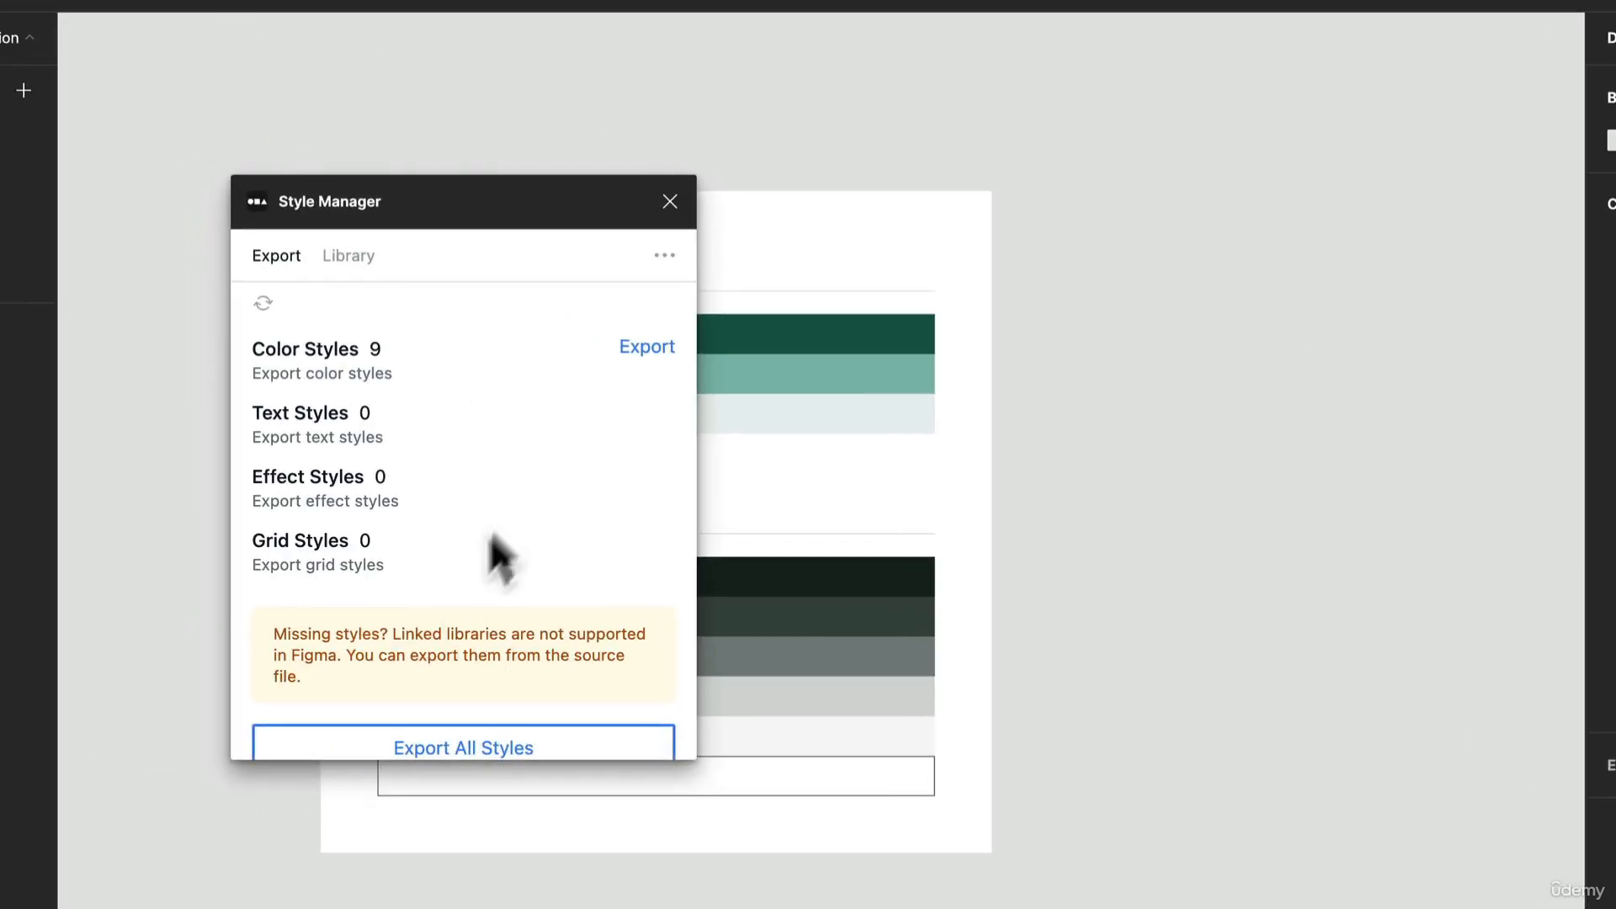
left_click(629, 749)
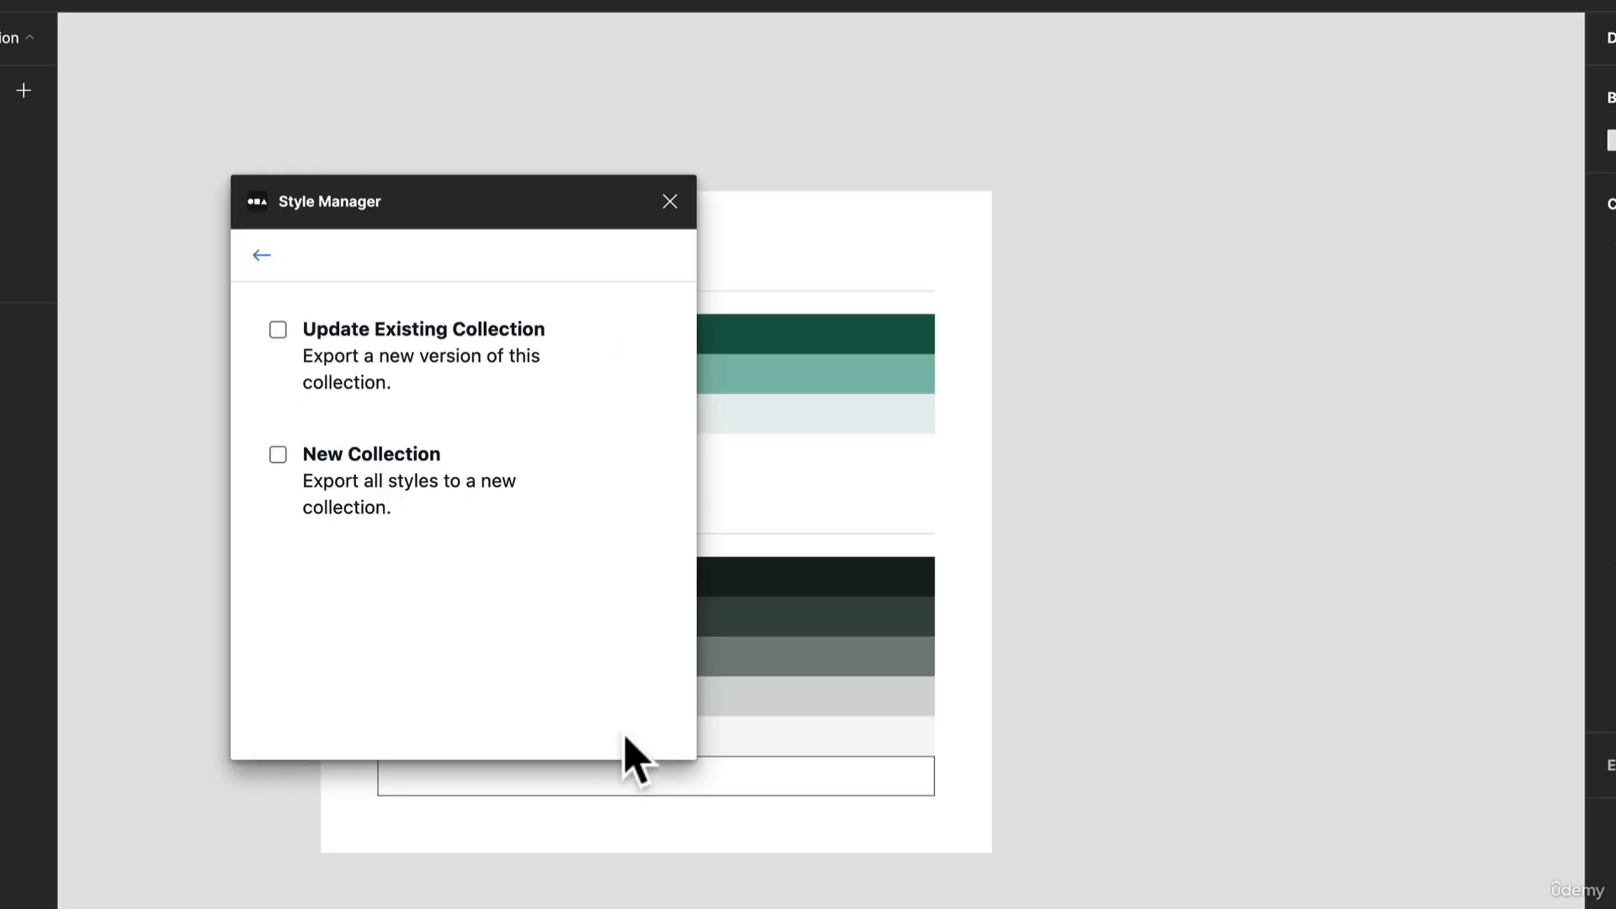
left_click(278, 456)
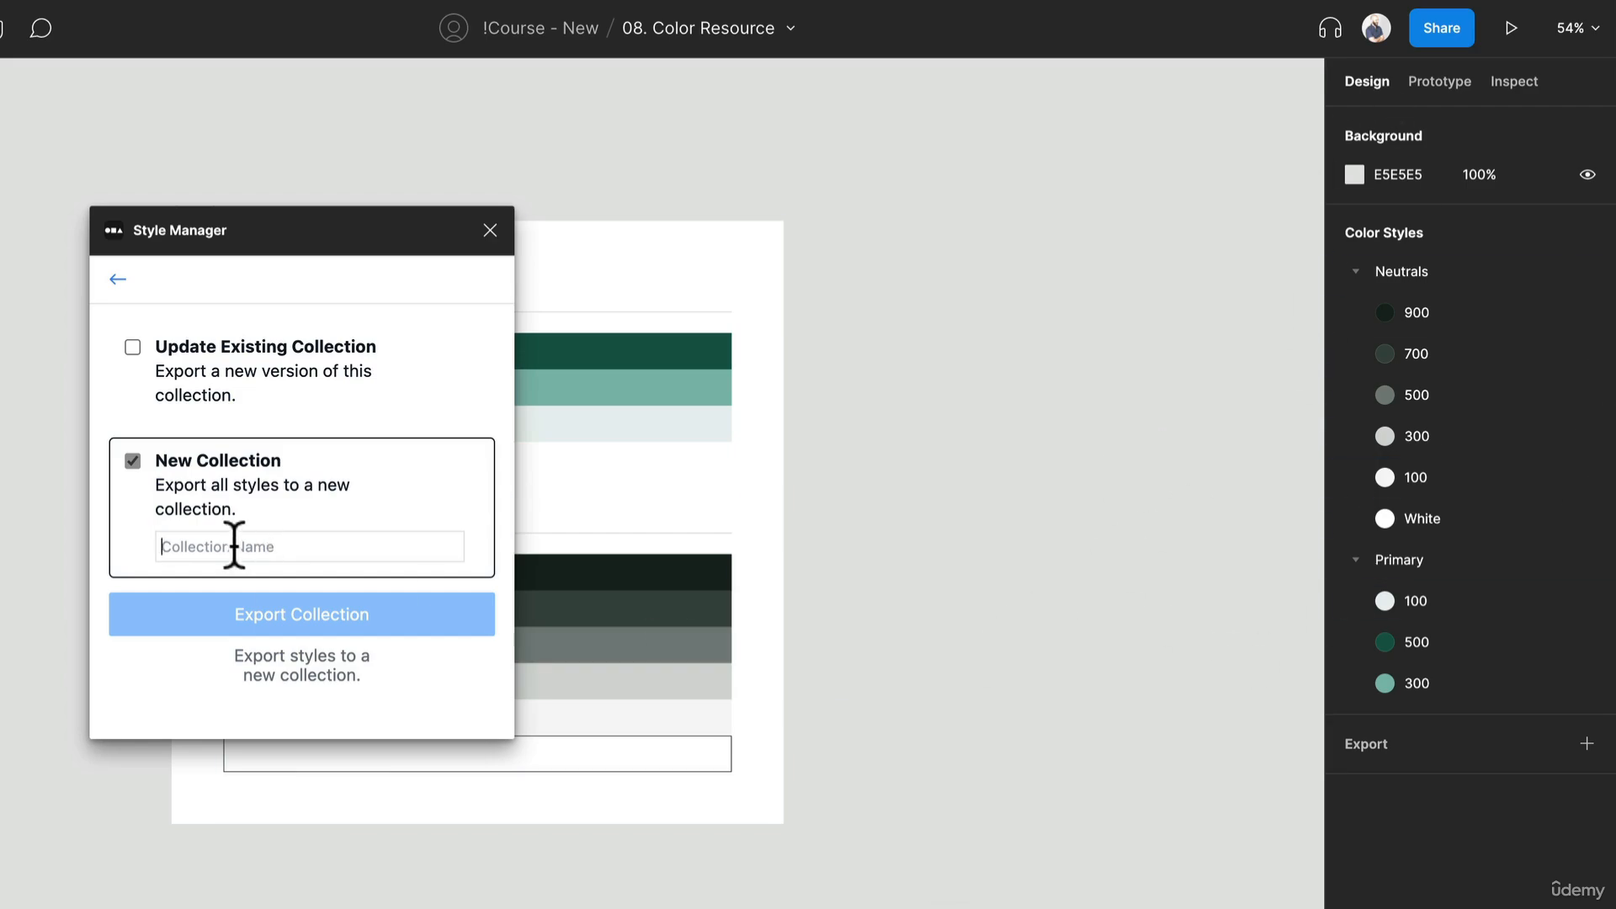
type("M")
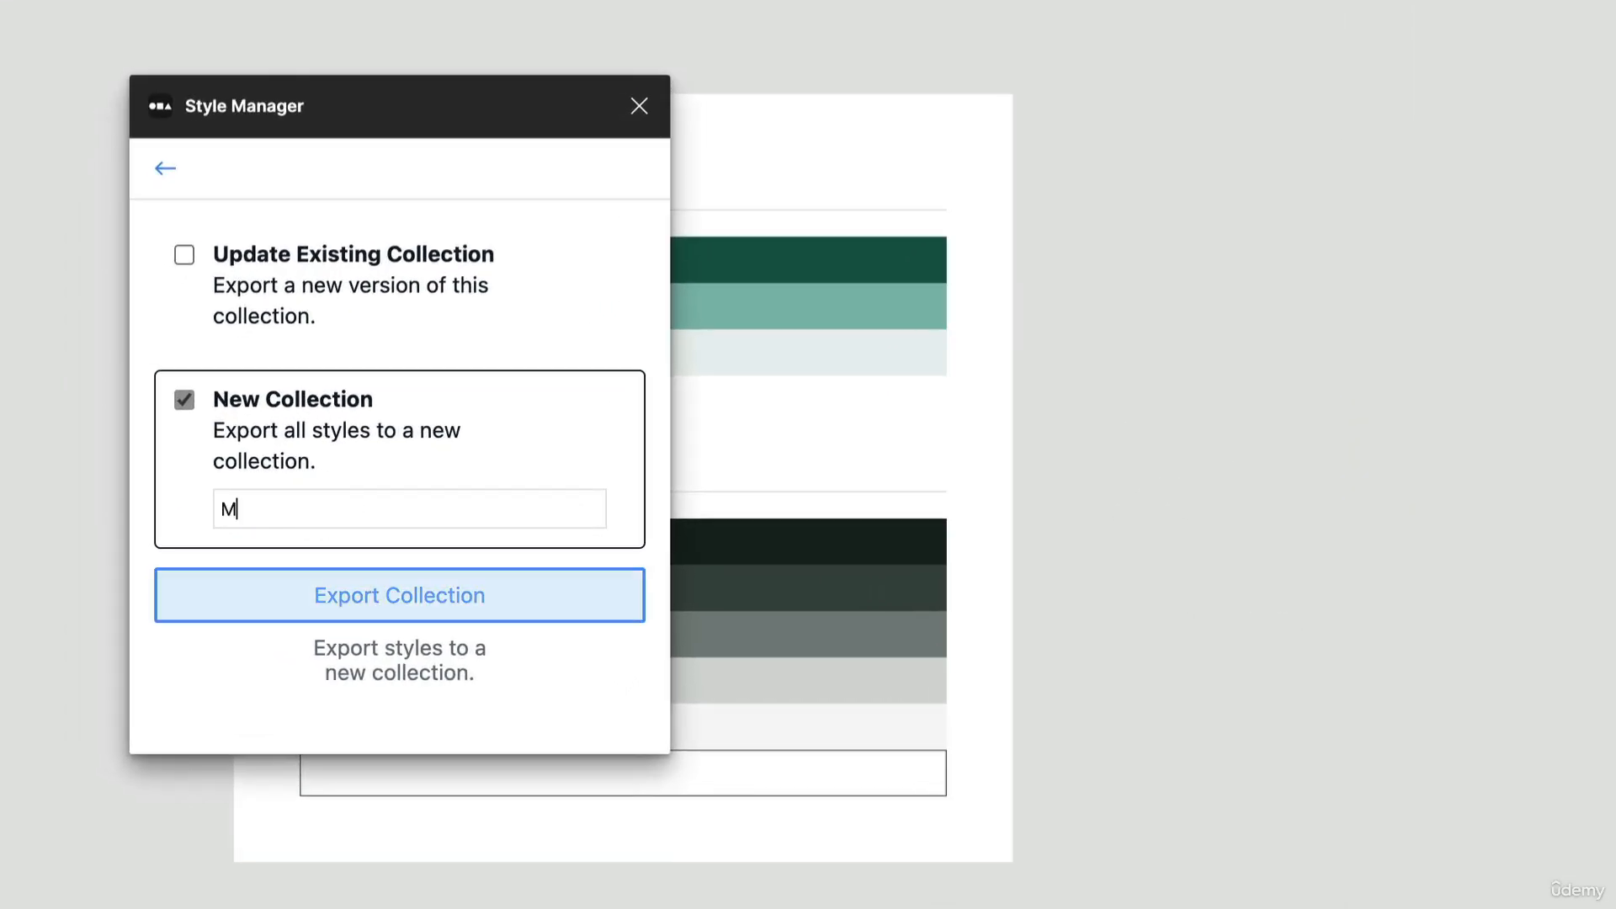
type("onochromatic Color Palette")
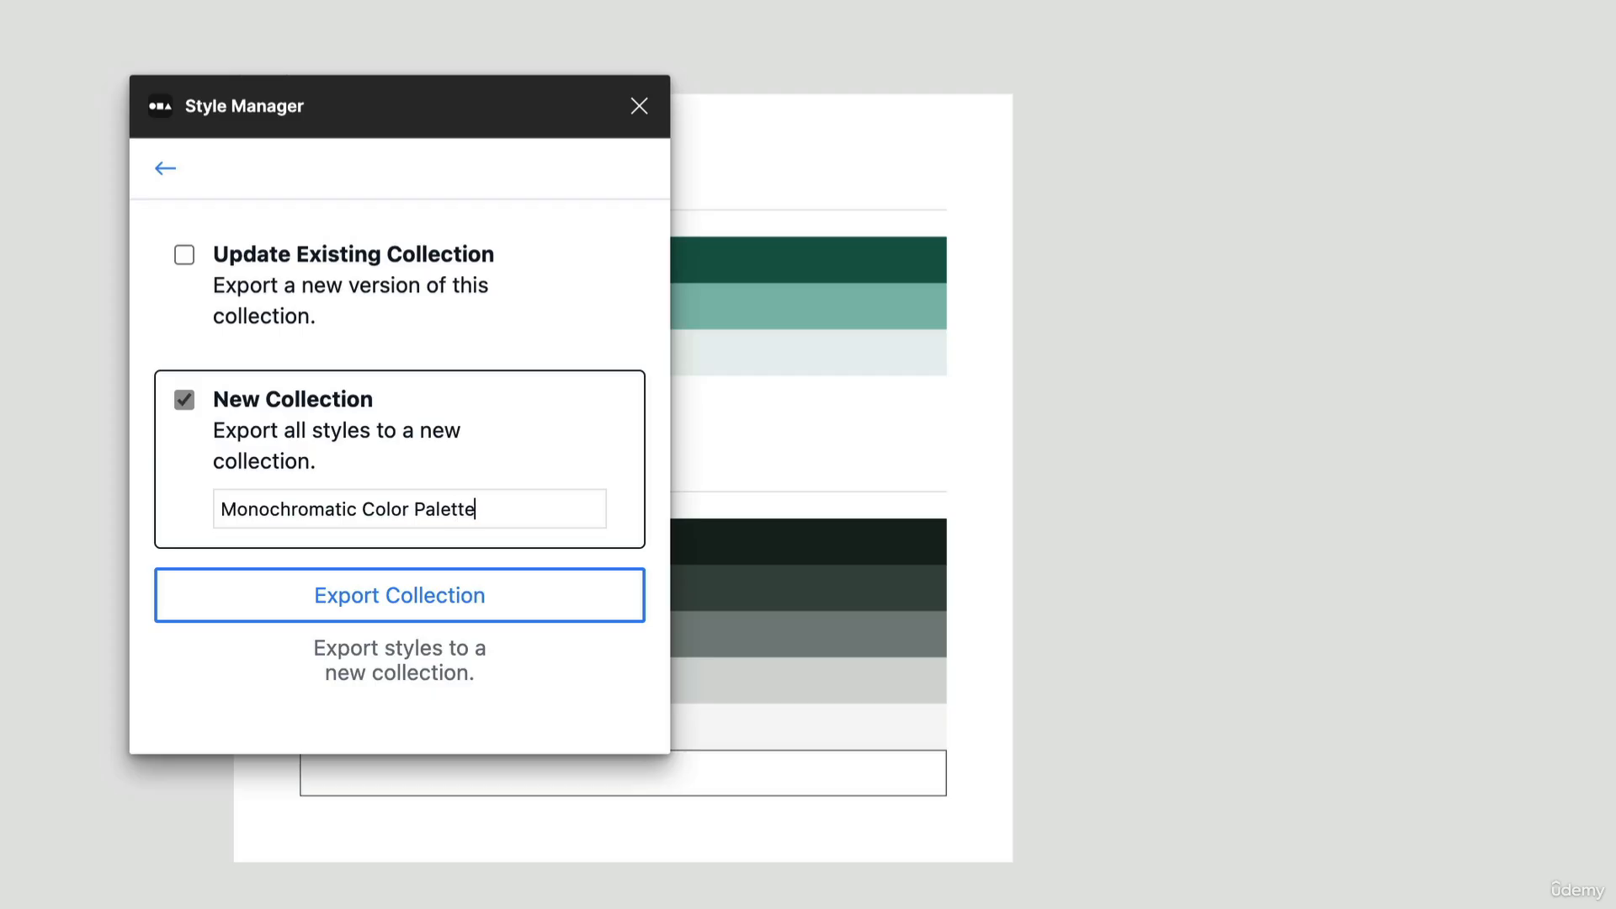
left_click(320, 580)
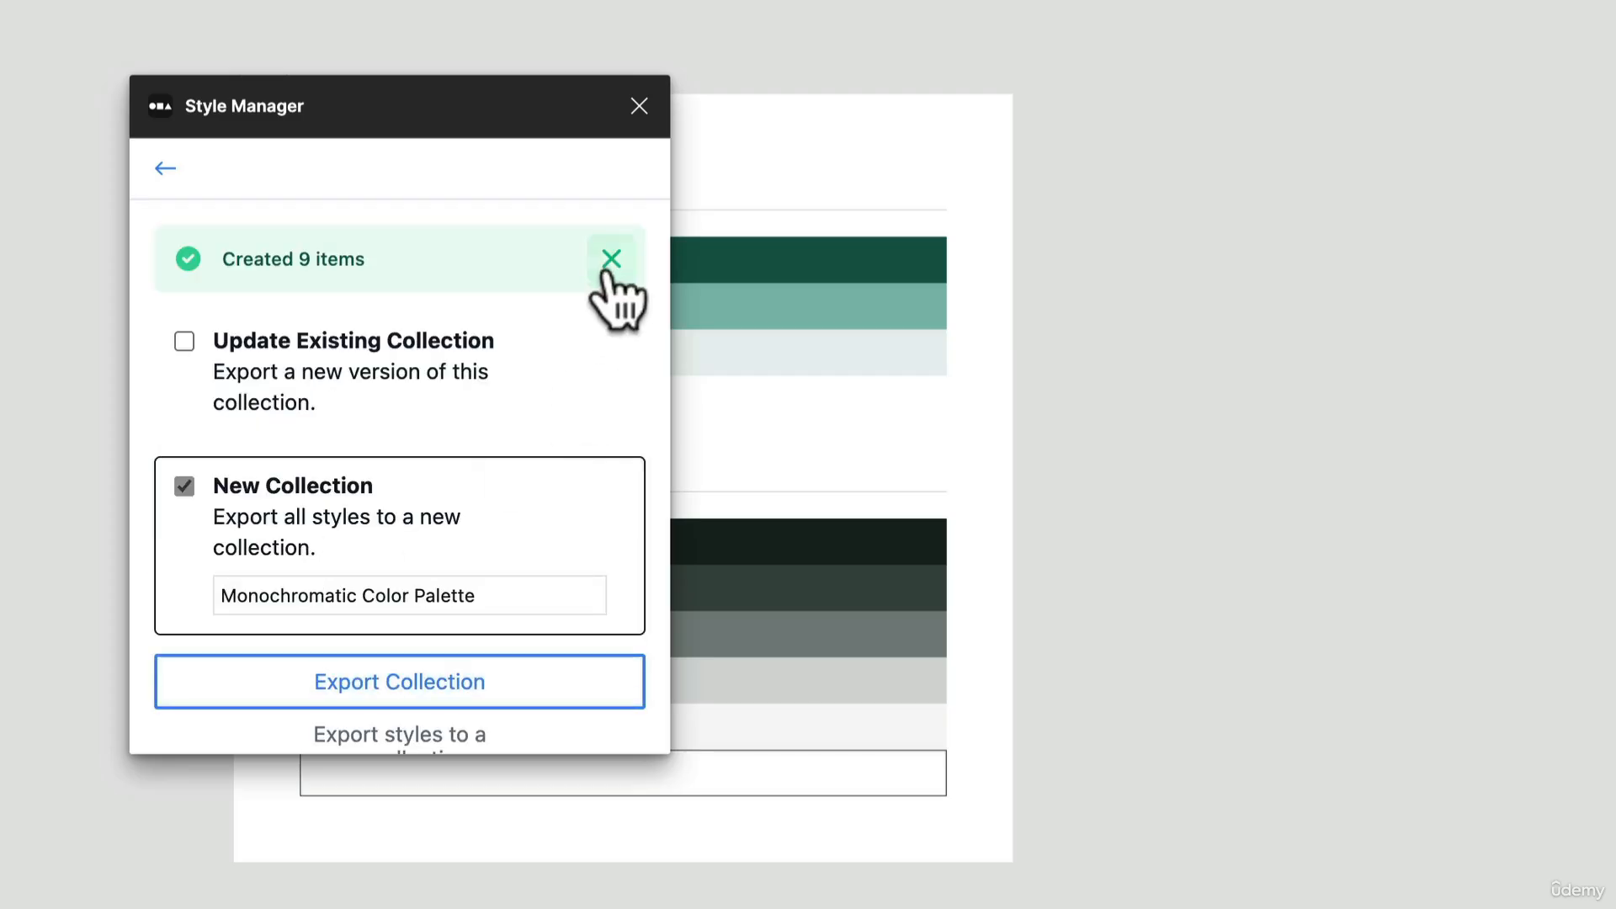
Step: Check the saved collections in the Style Manager library and close the plugin
left_click(165, 169)
scroll(328, 497, "down", 3)
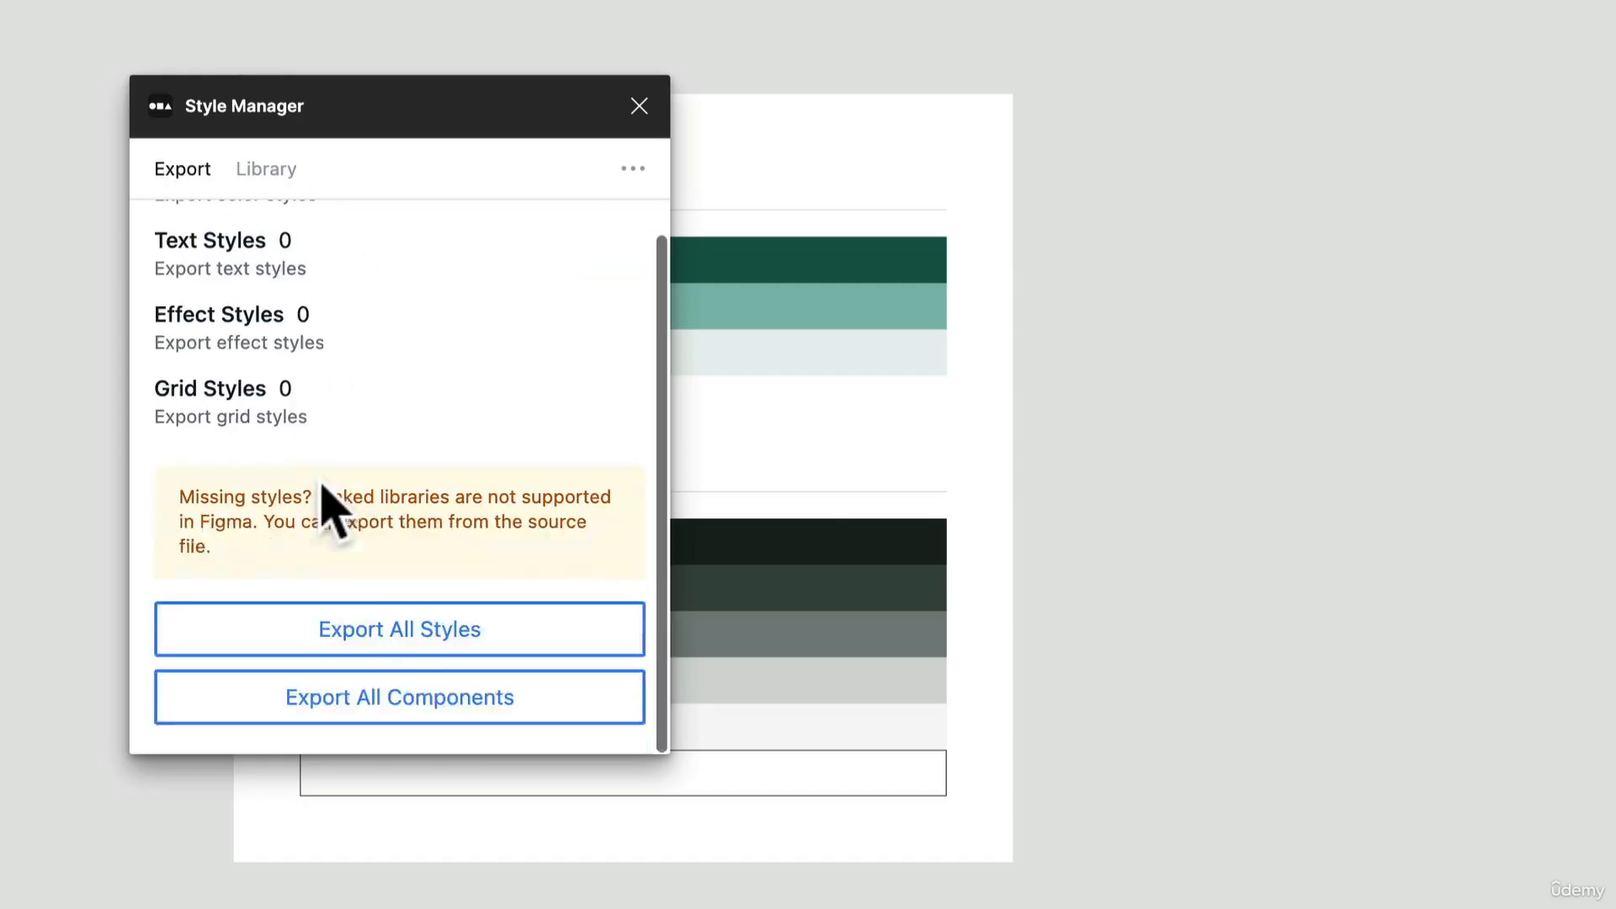
left_click(269, 172)
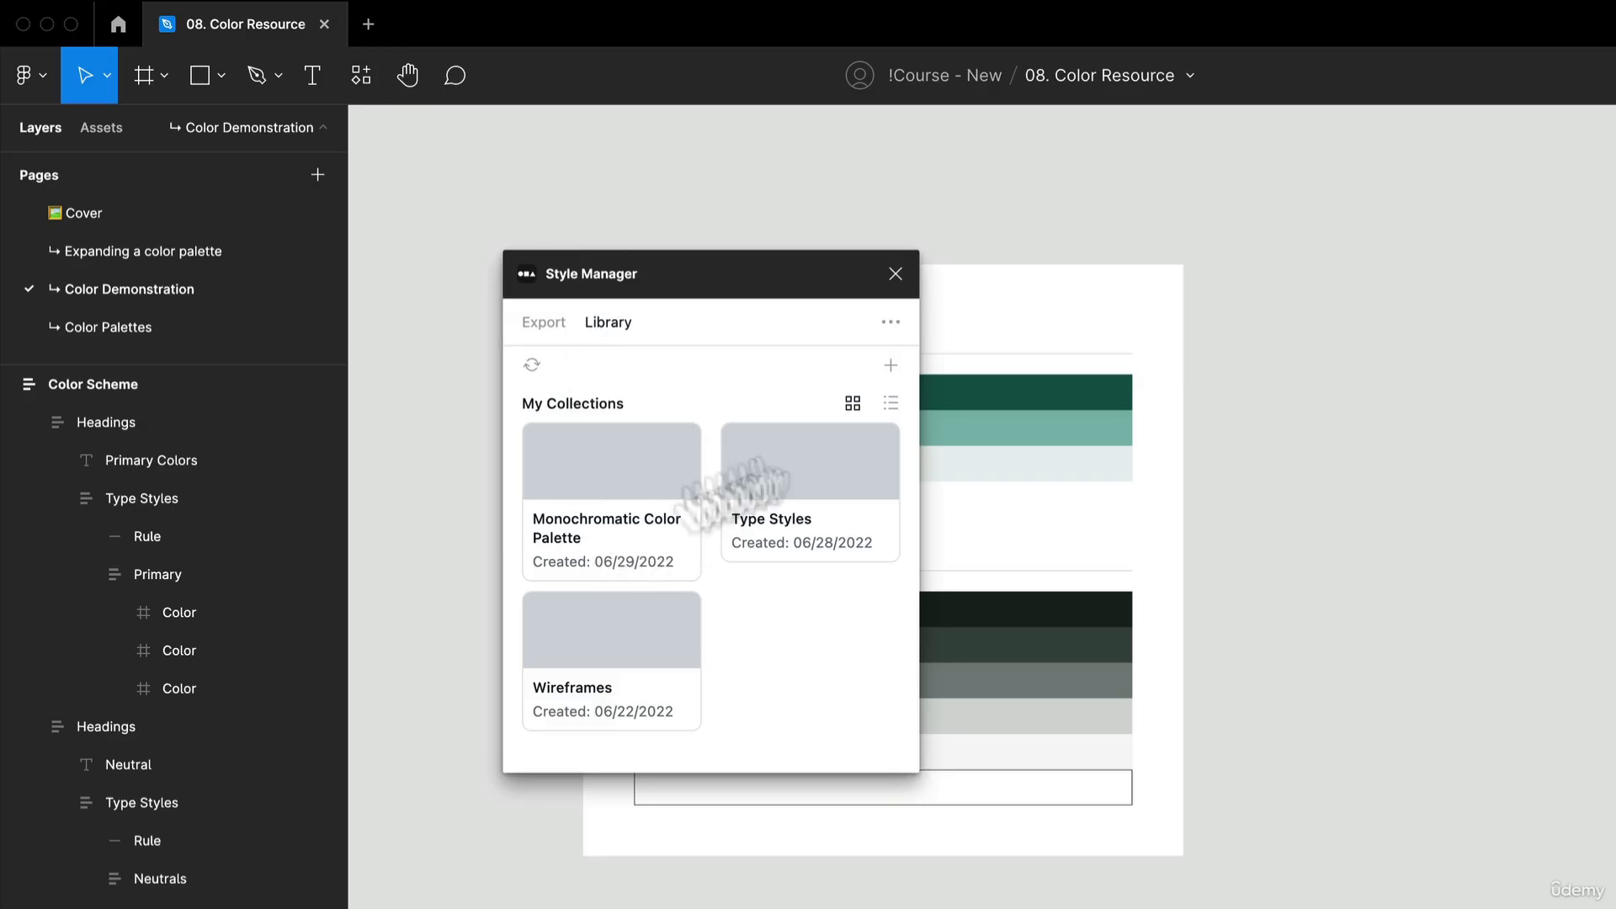
left_click(897, 271)
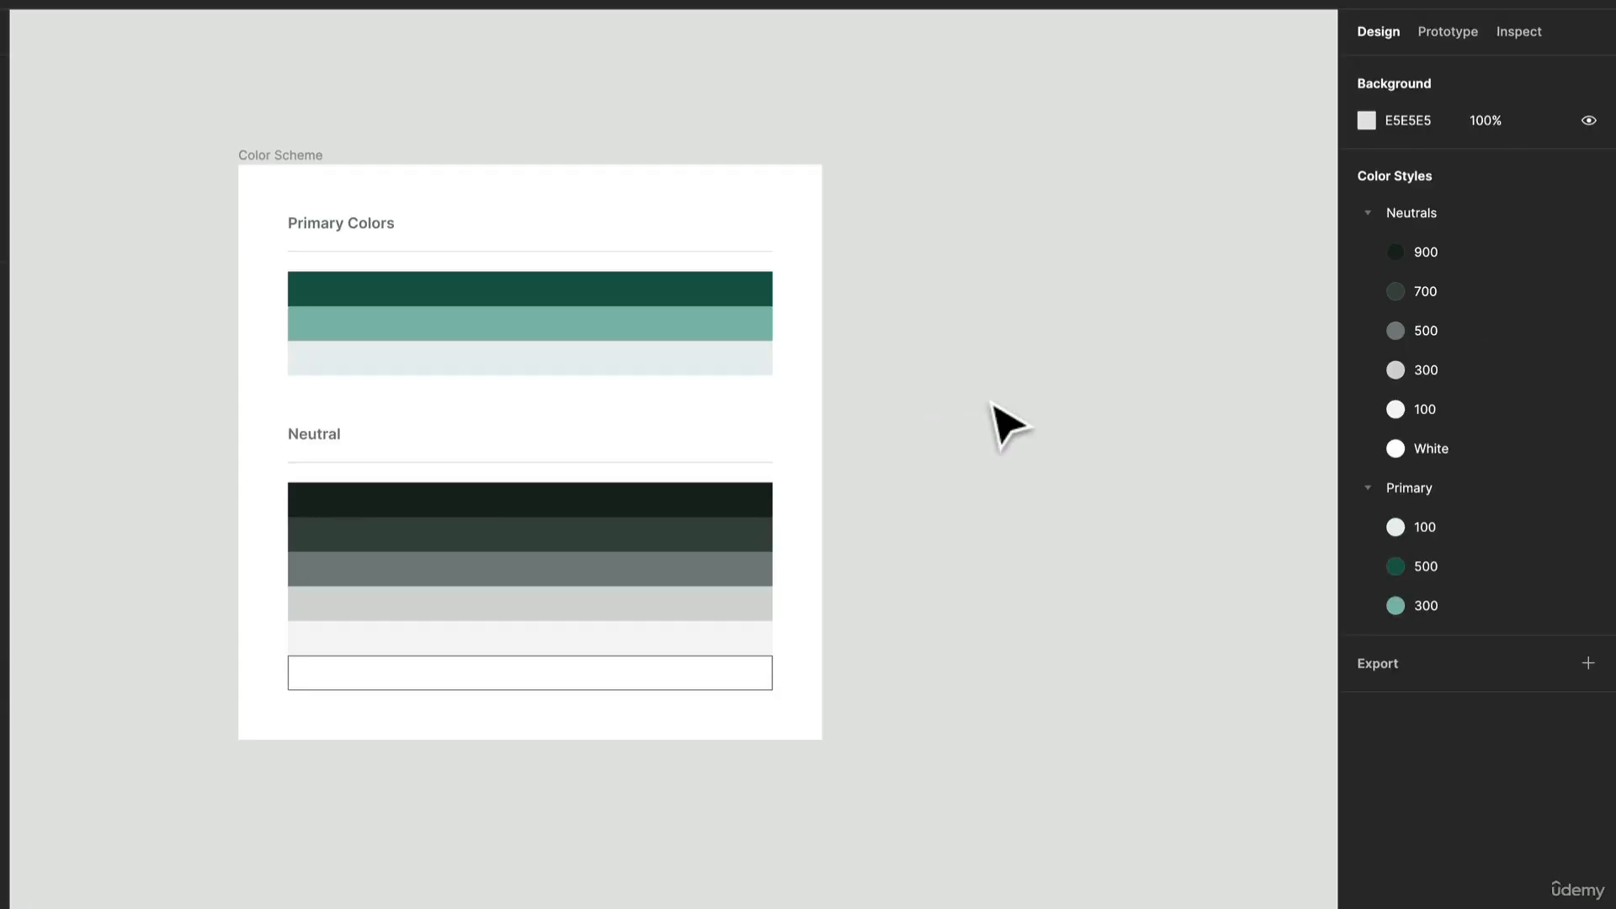
Step: Draw a square of about 318 × 318 on the empty canvas beside the Color Scheme frame
key("r")
left_click_drag(967, 186, 1165, 382)
scroll(1262, 508, "right", 5)
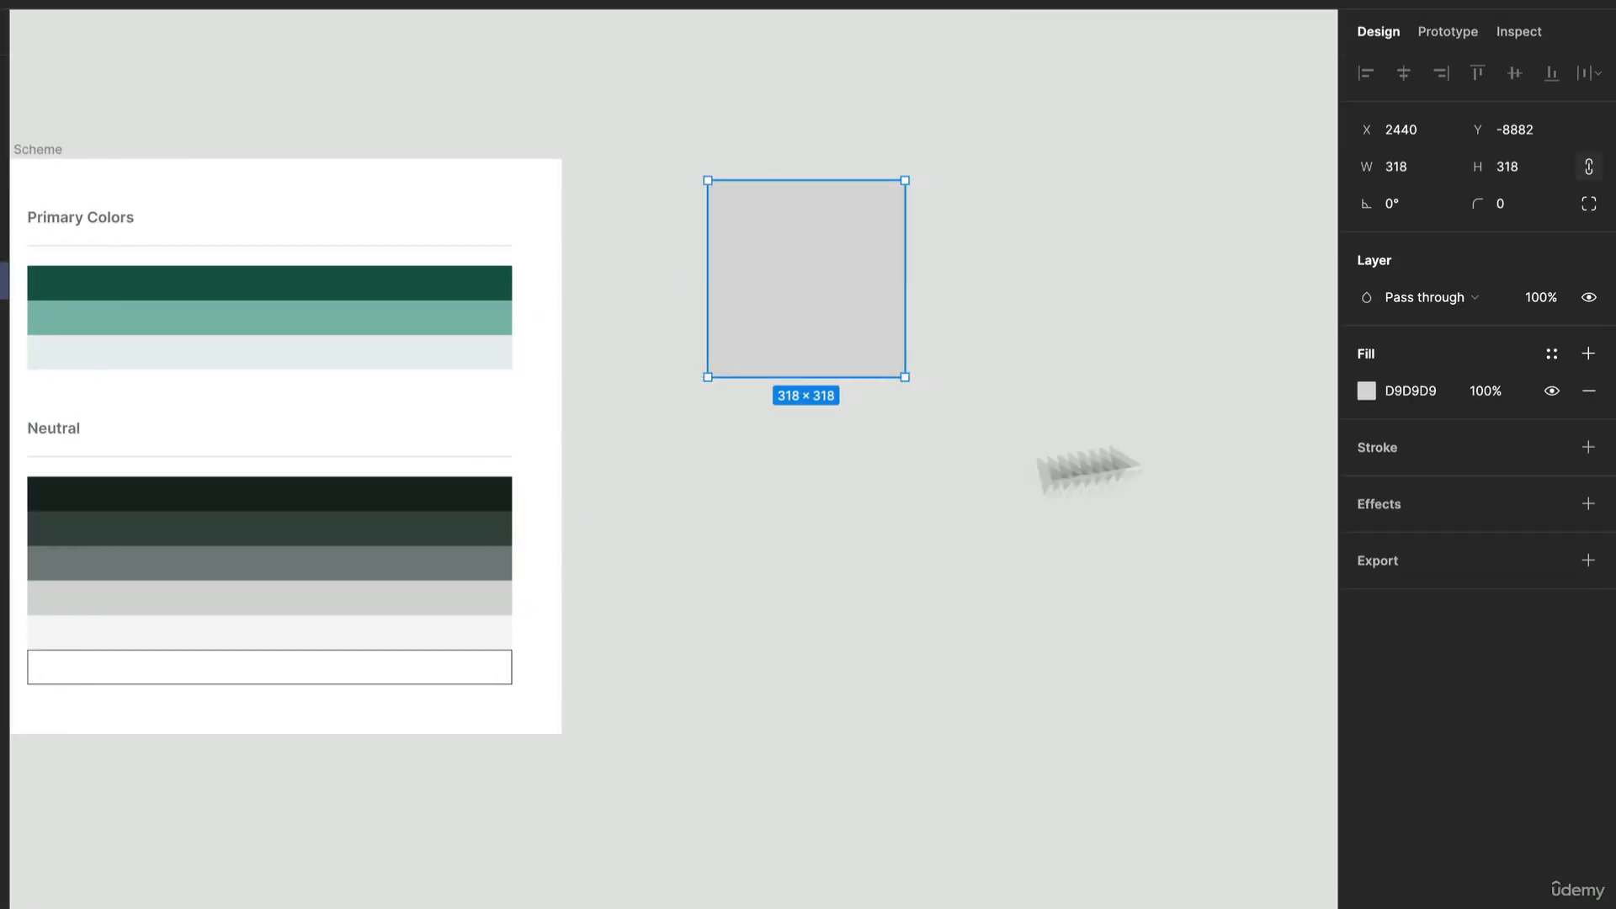
Step: Show the color styles for the square's fill as a swatch grid and apply the Neutrals/900 style
left_click(1551, 353)
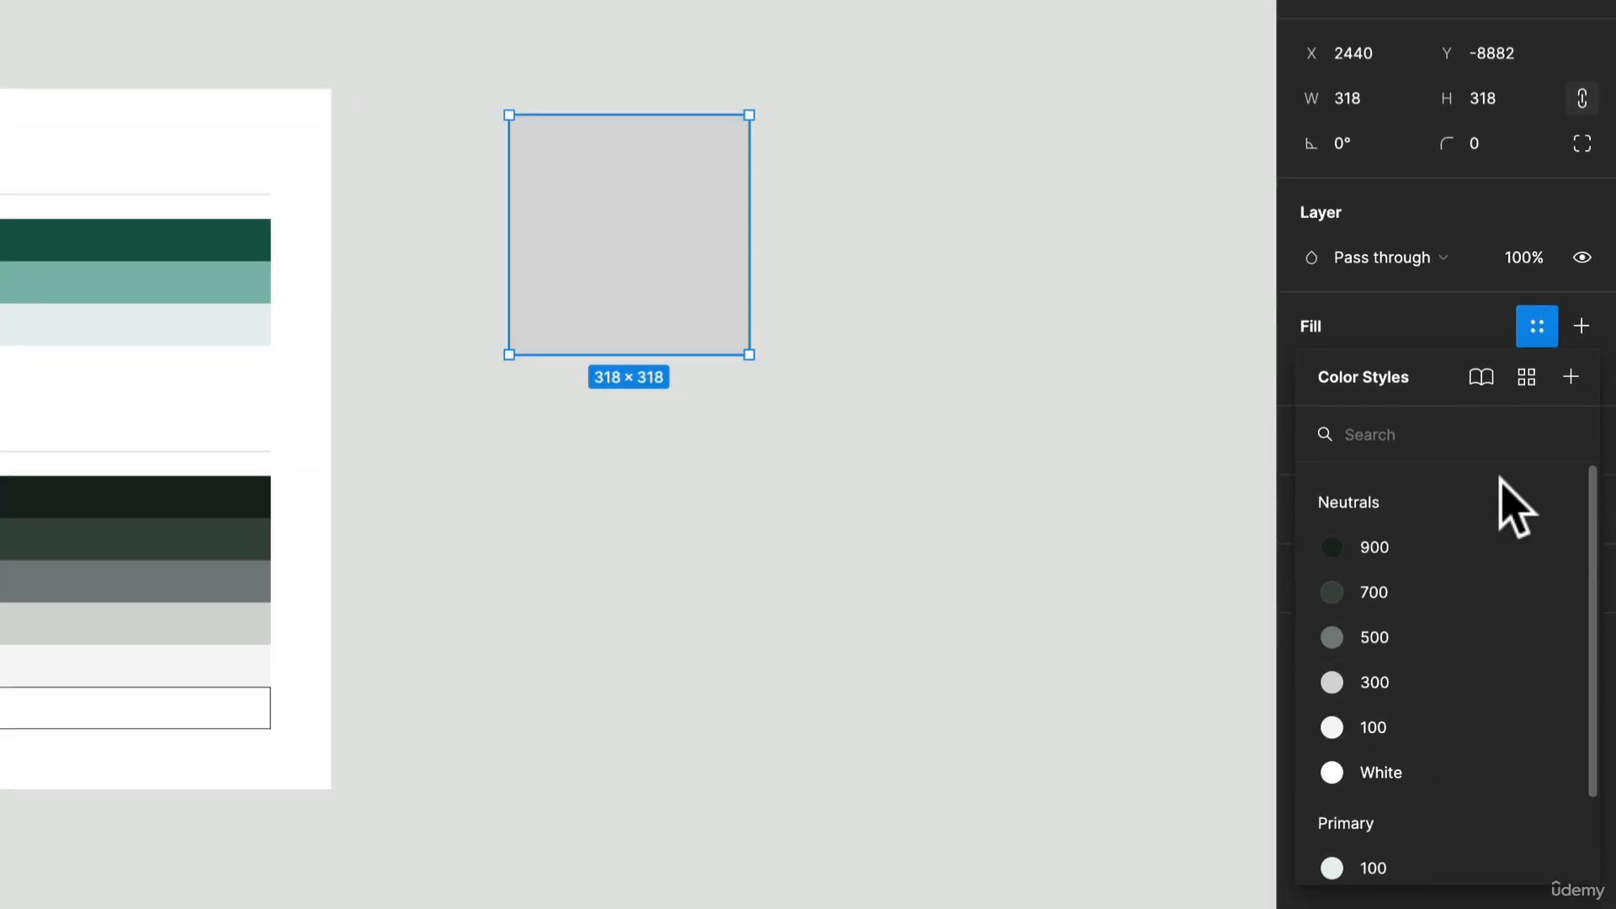
left_click(1542, 337)
left_click(1543, 338)
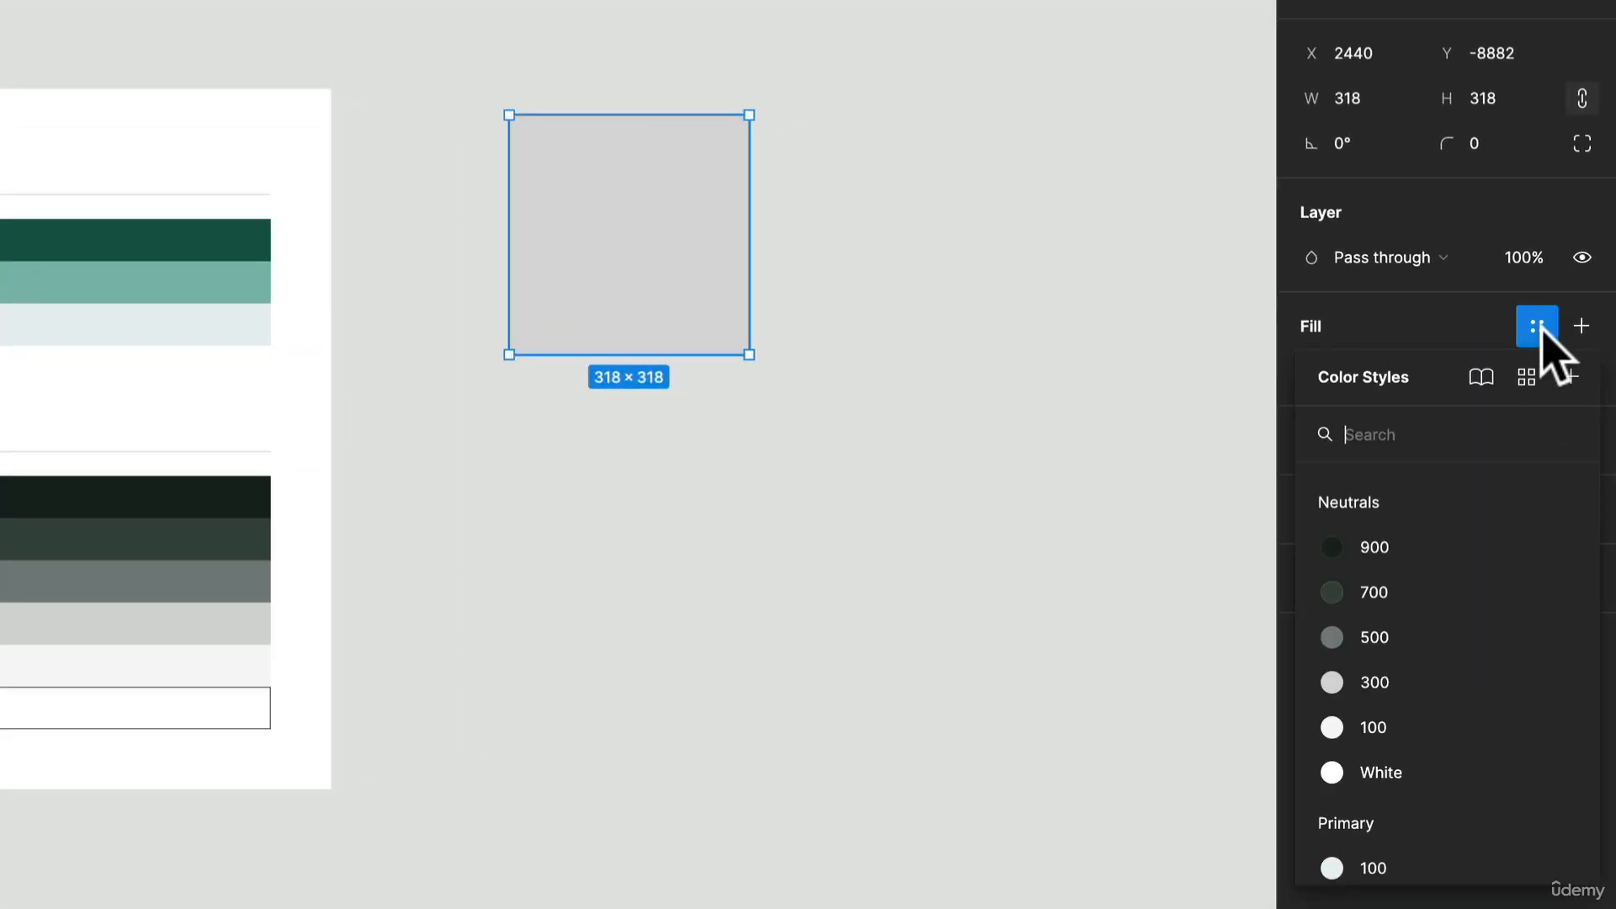
scroll(1414, 547, "down", 2)
scroll(1444, 446, "up", 2)
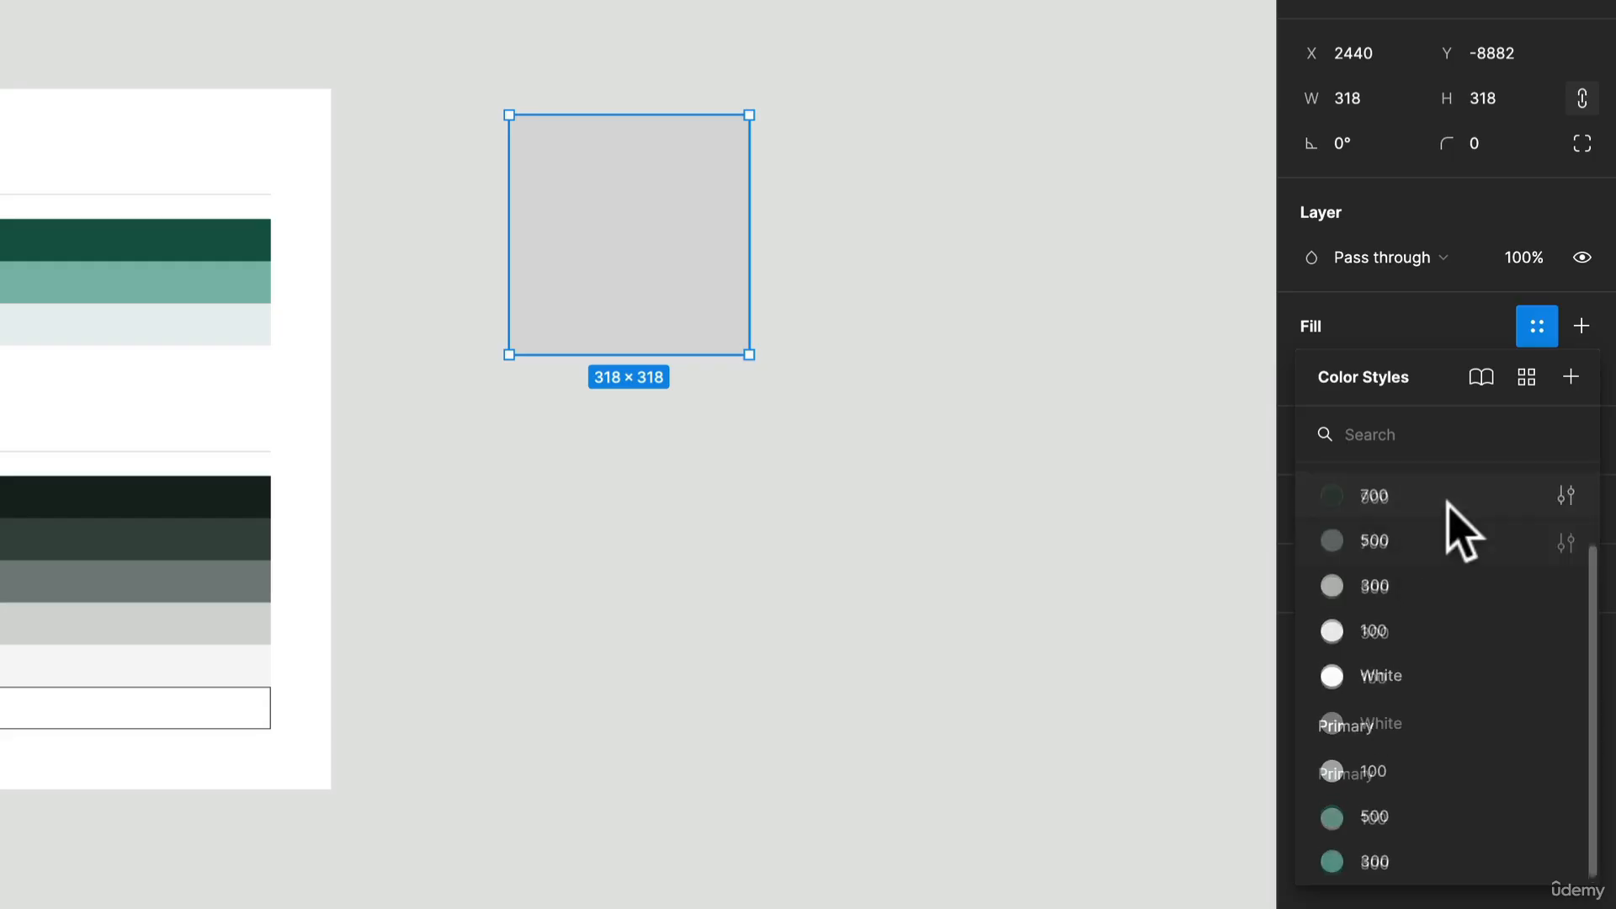
left_click(1525, 376)
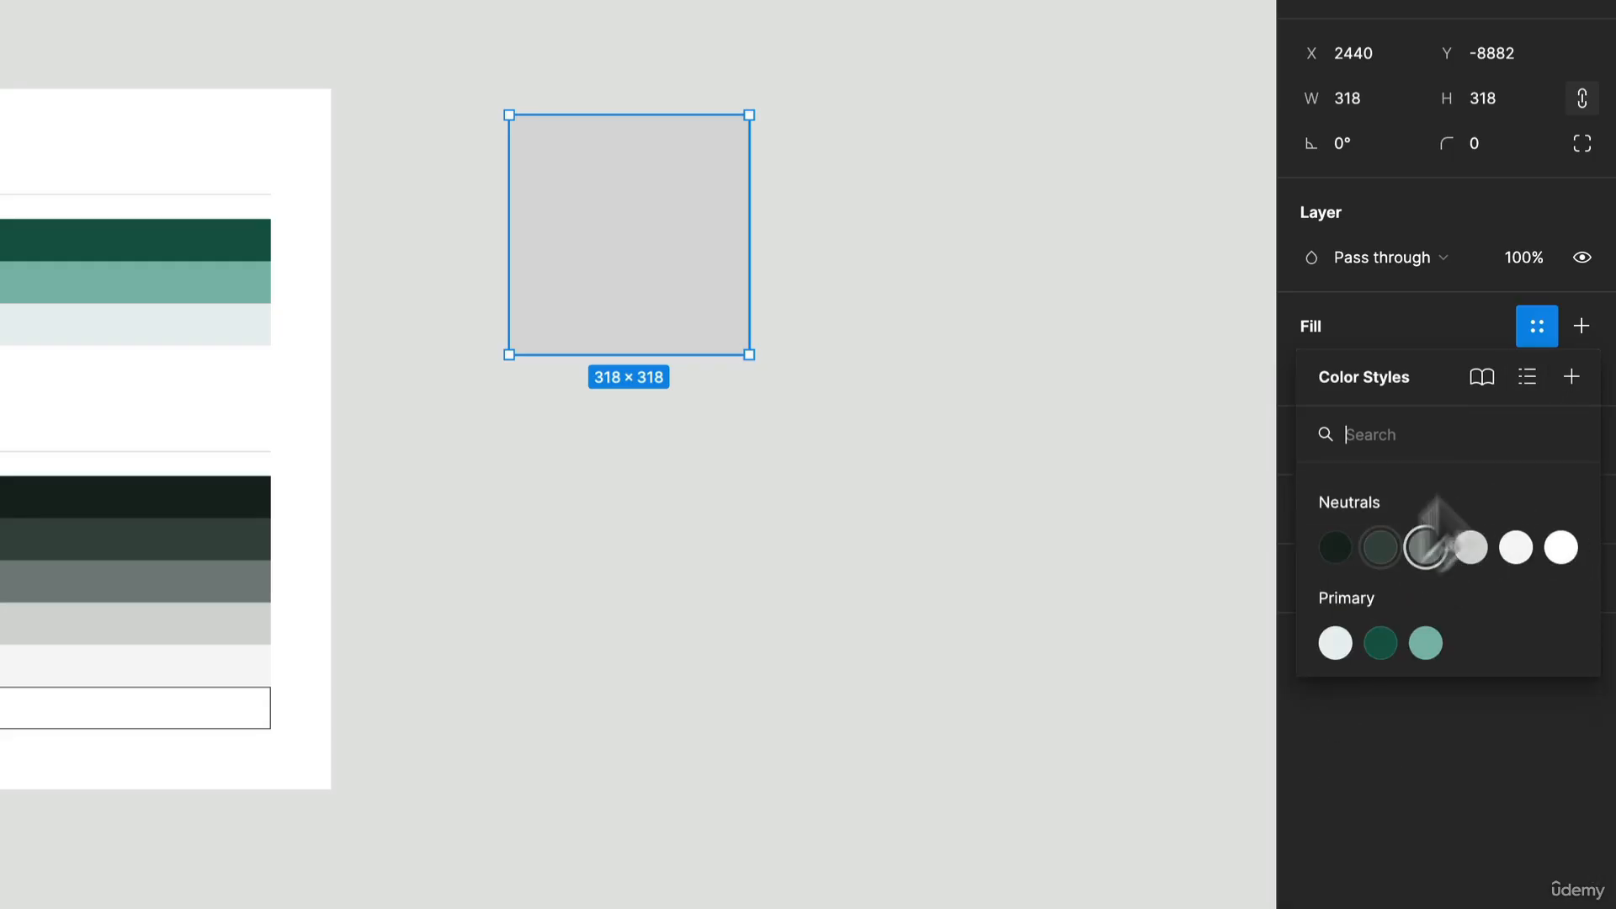
left_click(1526, 376)
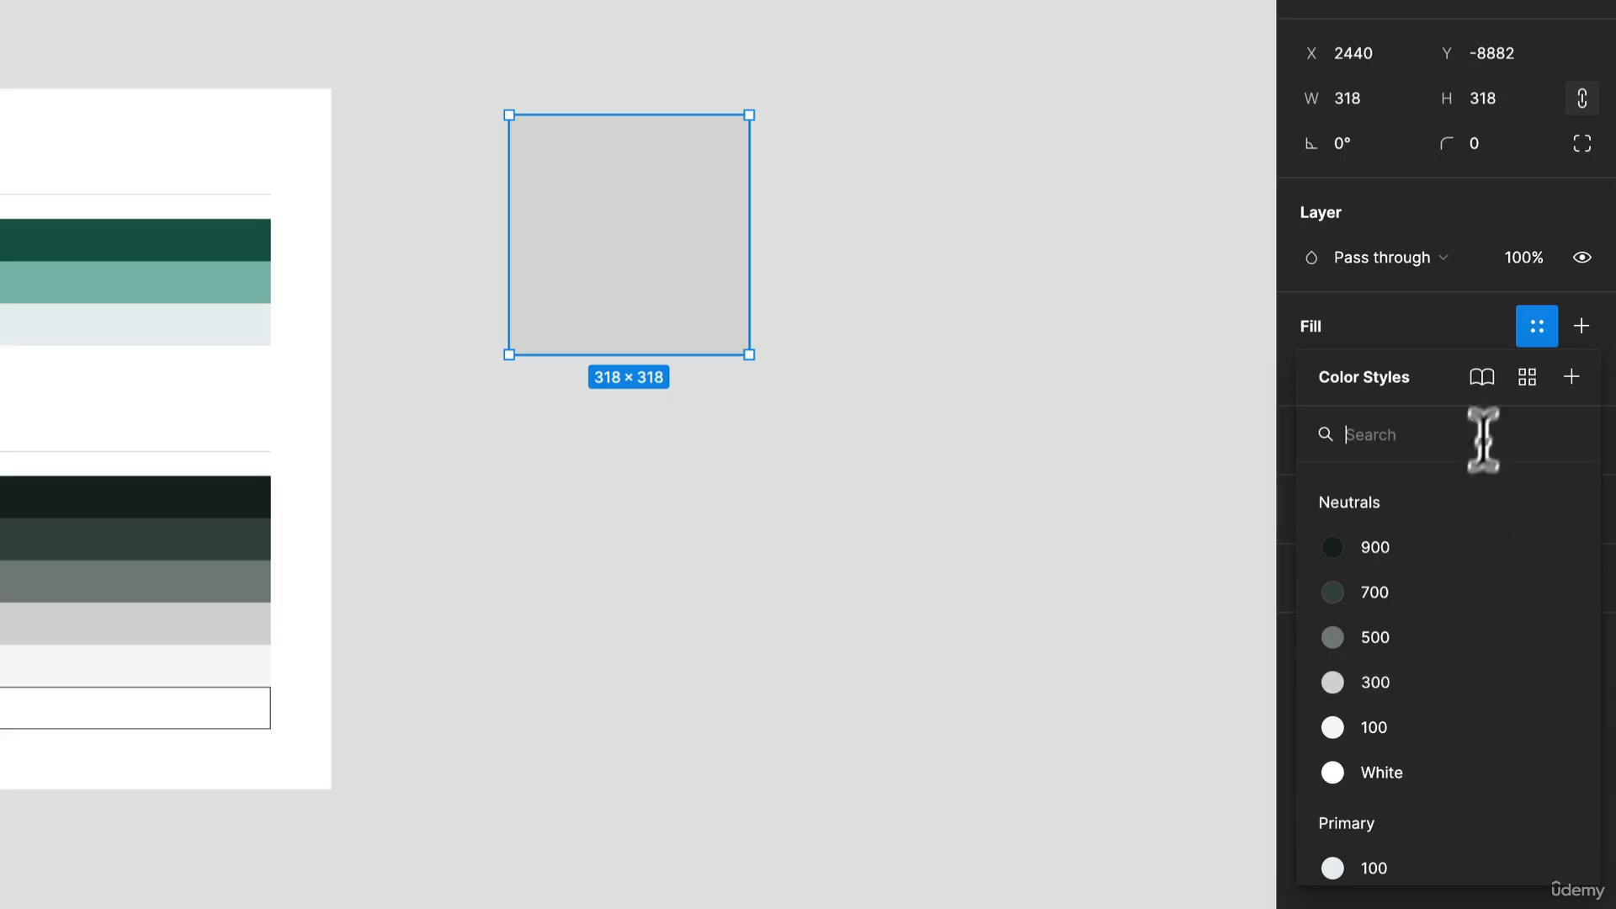
left_click(1526, 376)
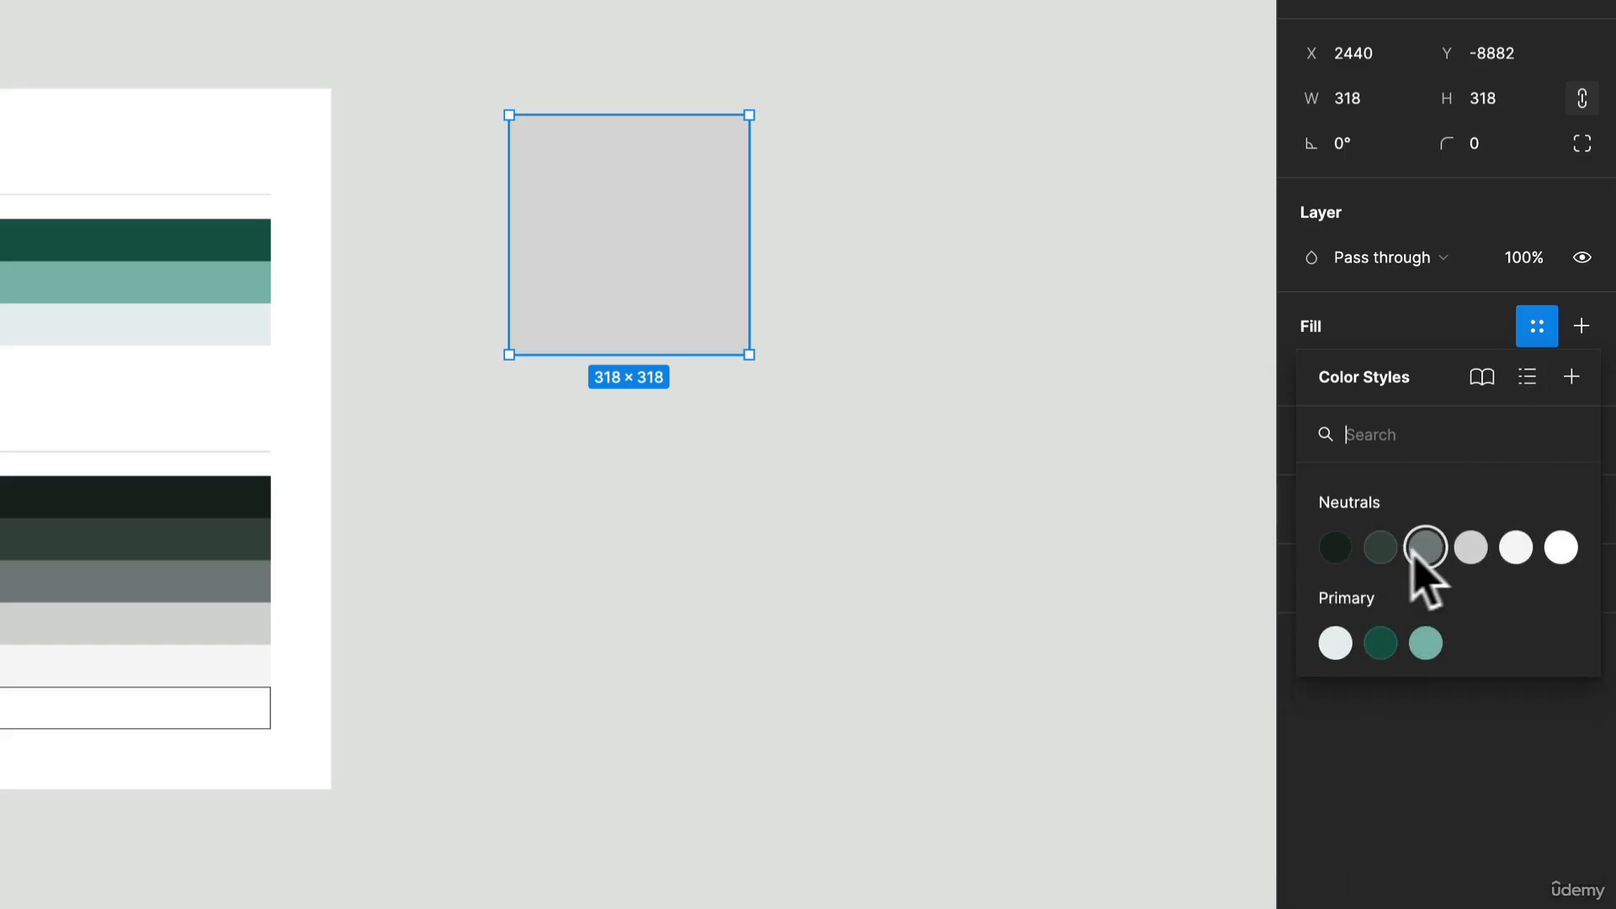
left_click(1335, 547)
Step: Duplicate the square to its right with the Primary/500 fill style, and copy that one below with Primary/300
left_click_drag(547, 317, 893, 318)
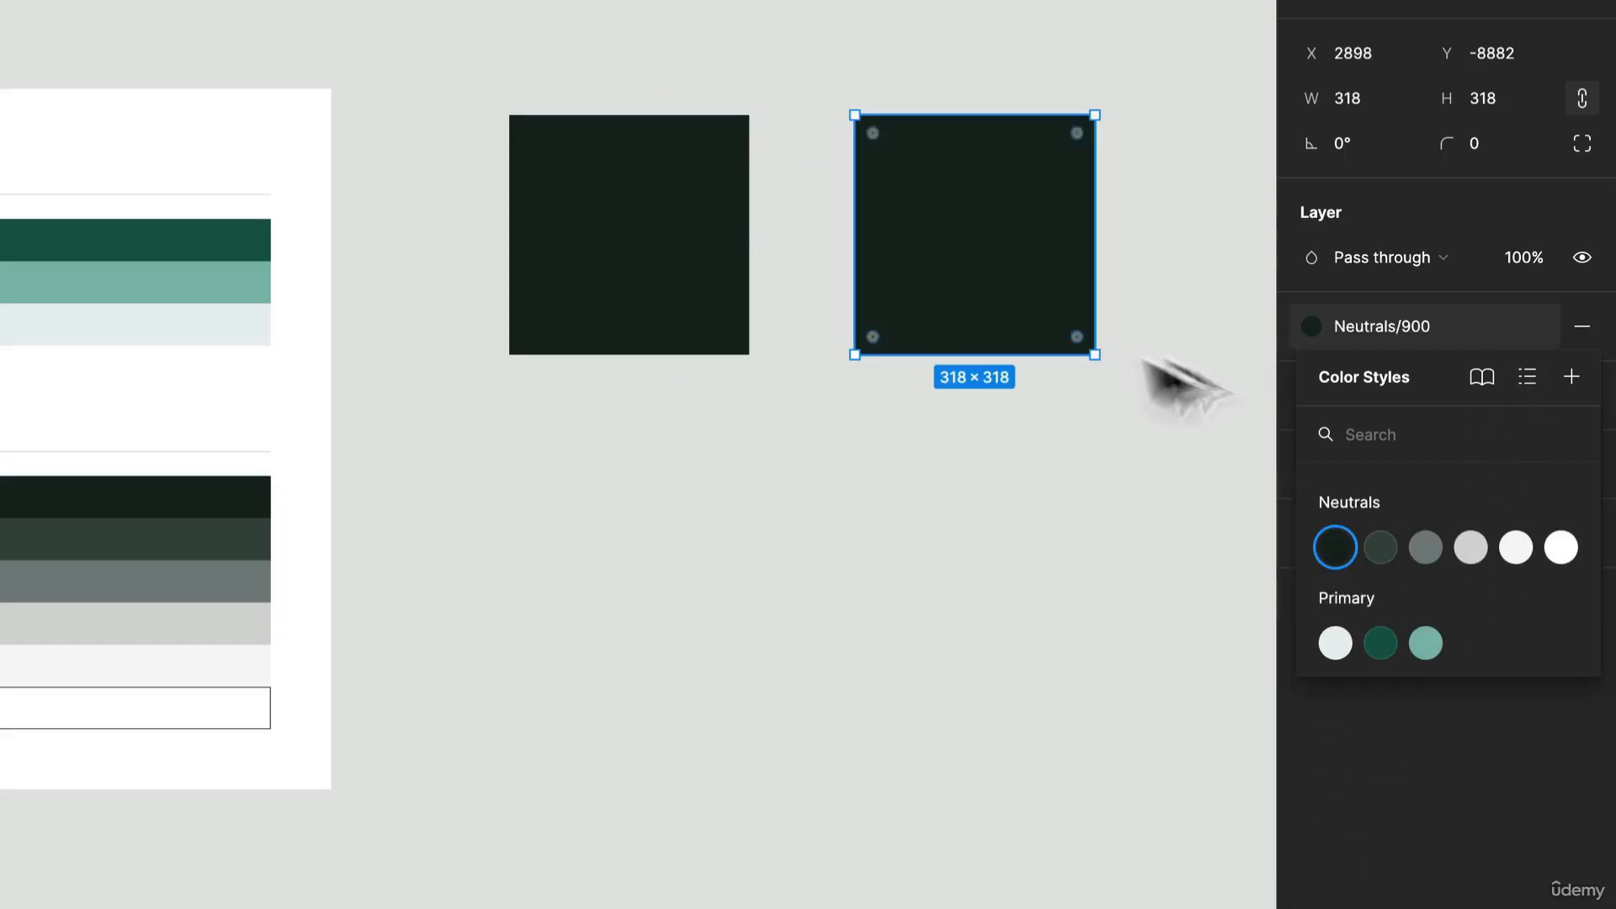
left_click(1380, 643)
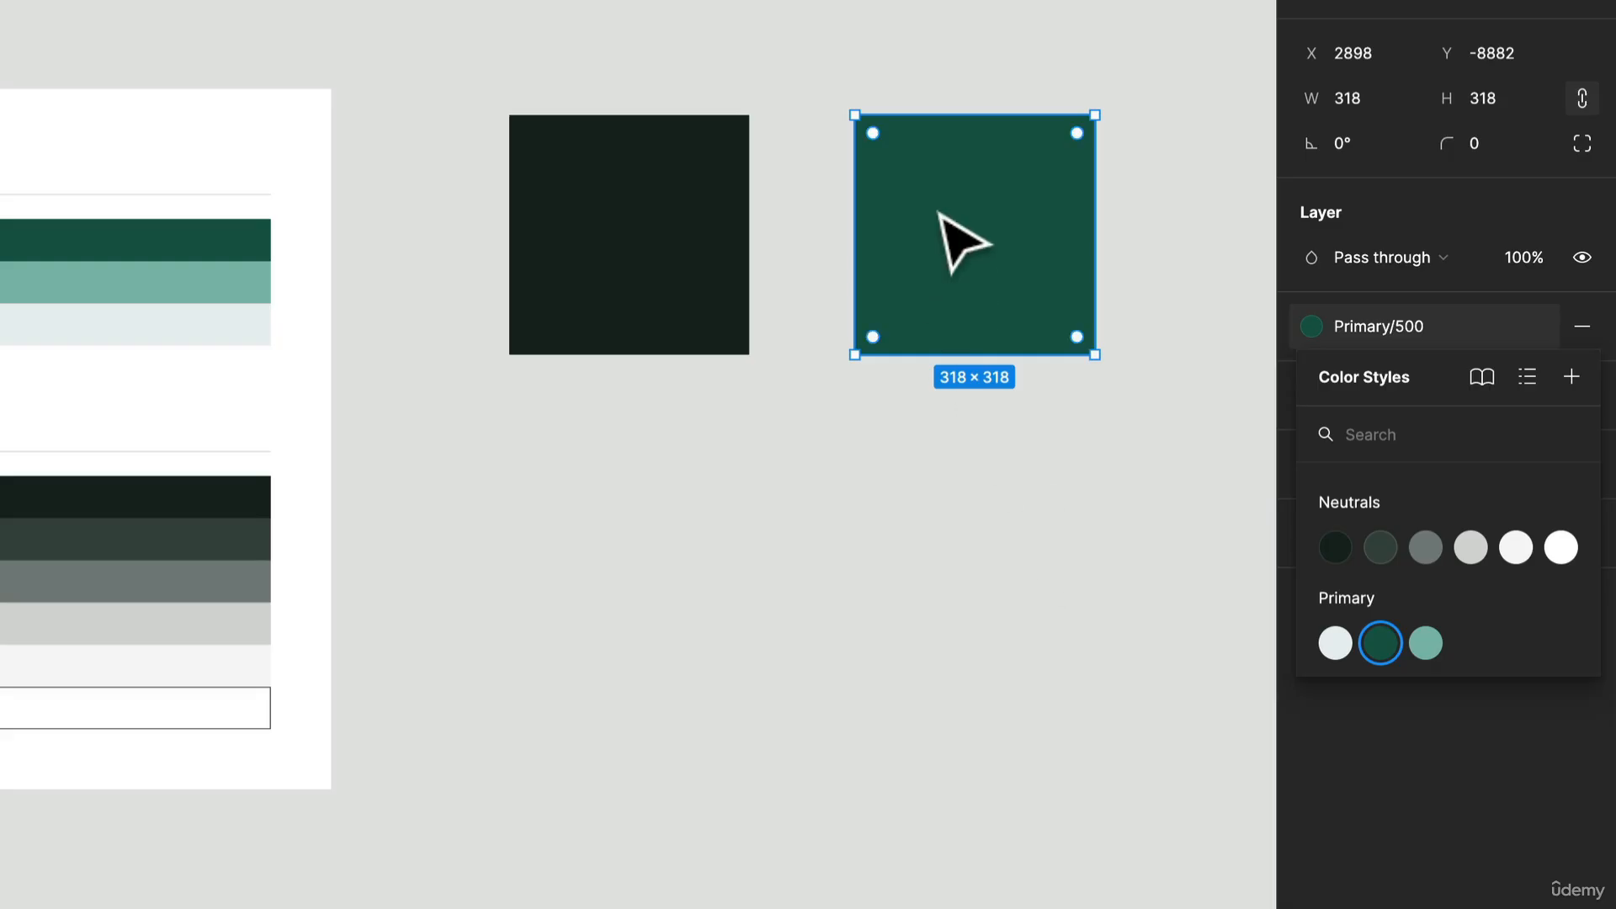
left_click_drag(959, 240, 943, 592)
left_click(1425, 643)
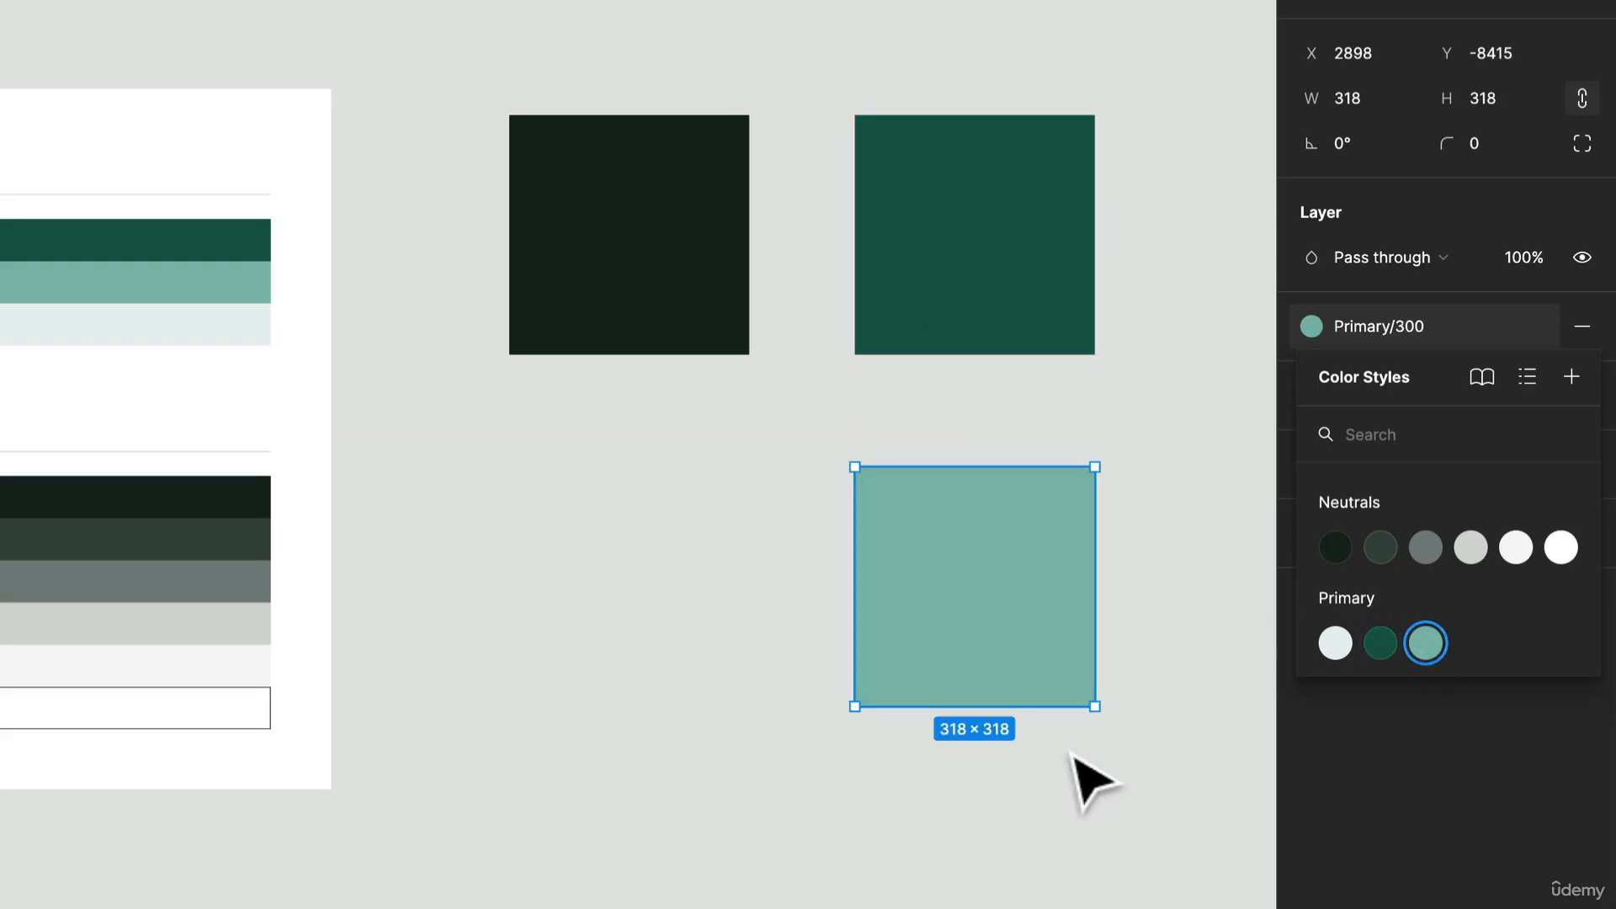
Step: Copy the Primary/300 square to its left with the Primary/100 fill style, and select all four squares
left_click_drag(1060, 674, 733, 674)
left_click(1335, 643)
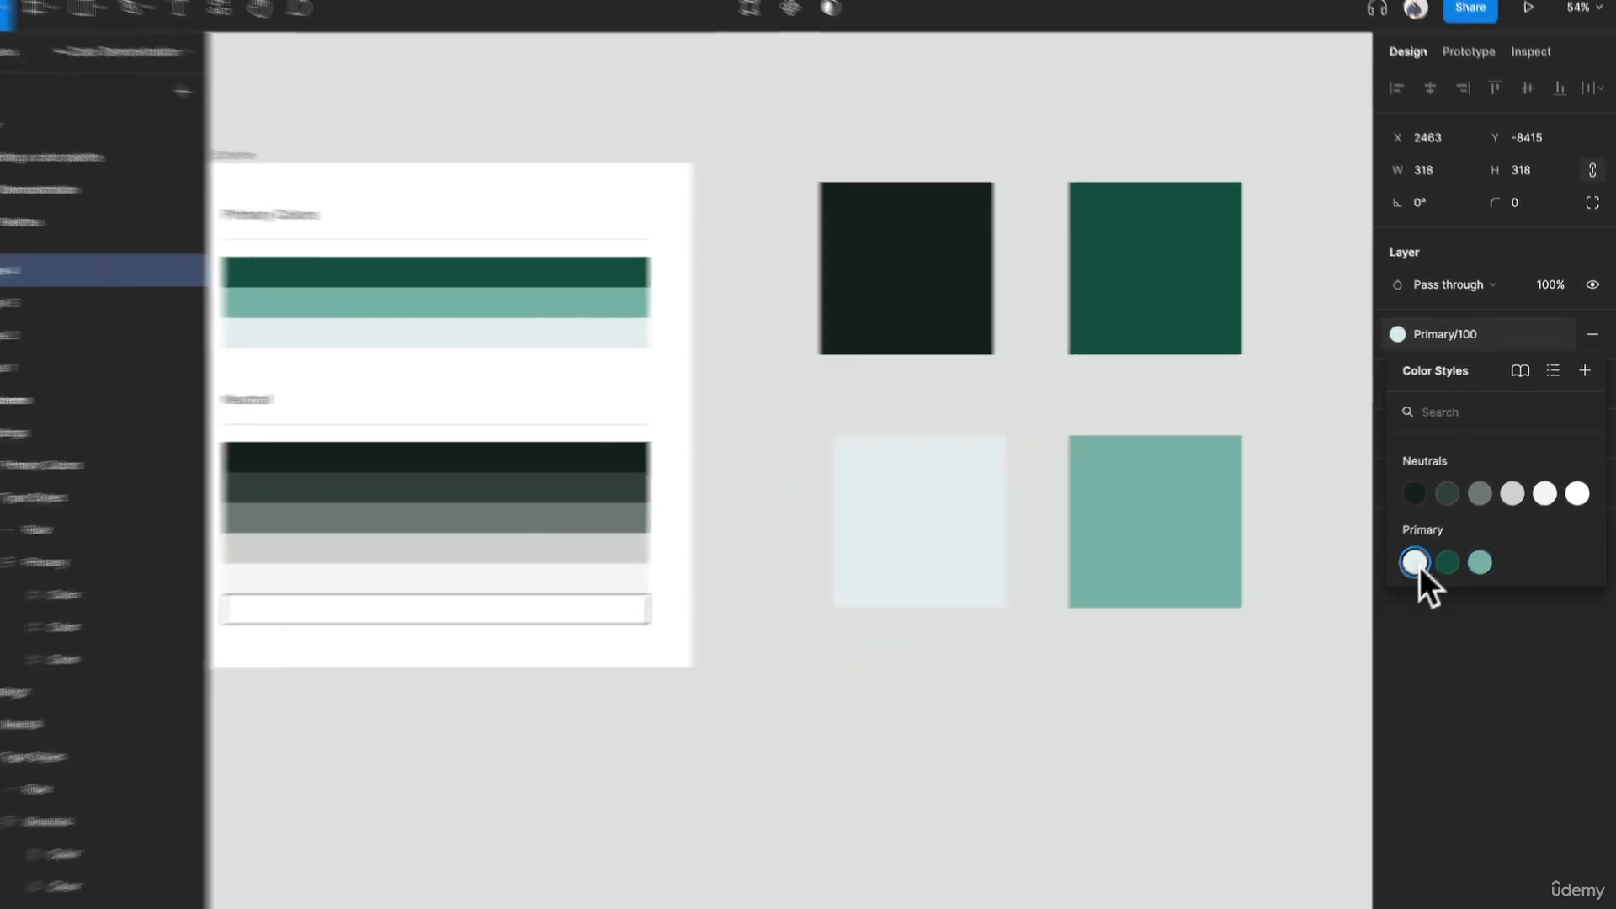
left_click(1235, 719)
left_click_drag(1254, 707, 983, 257)
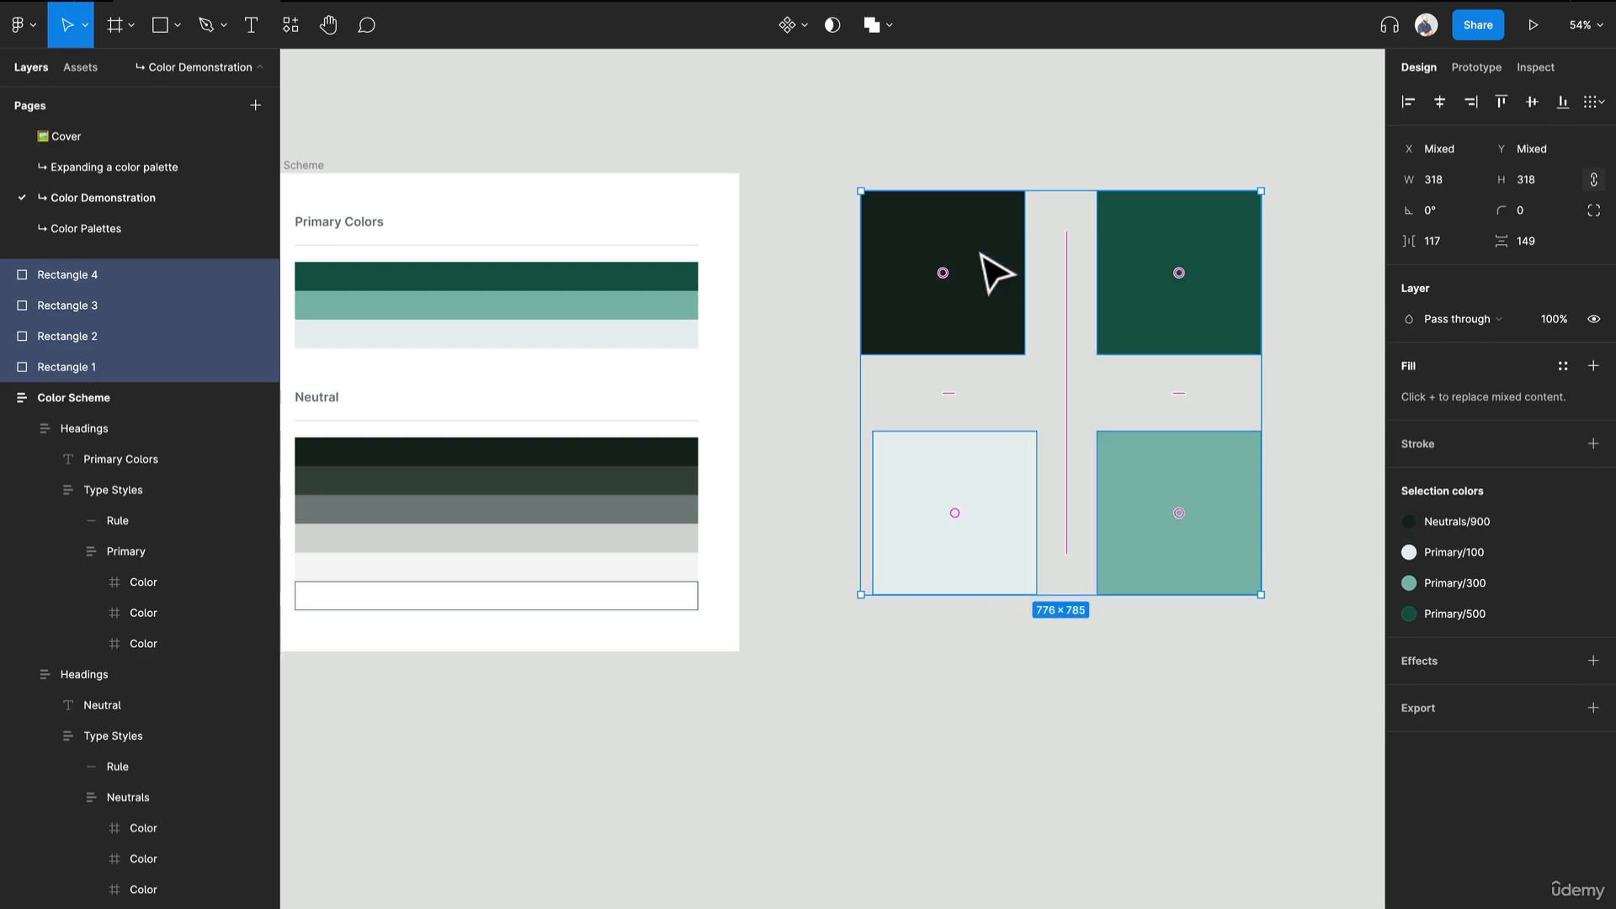